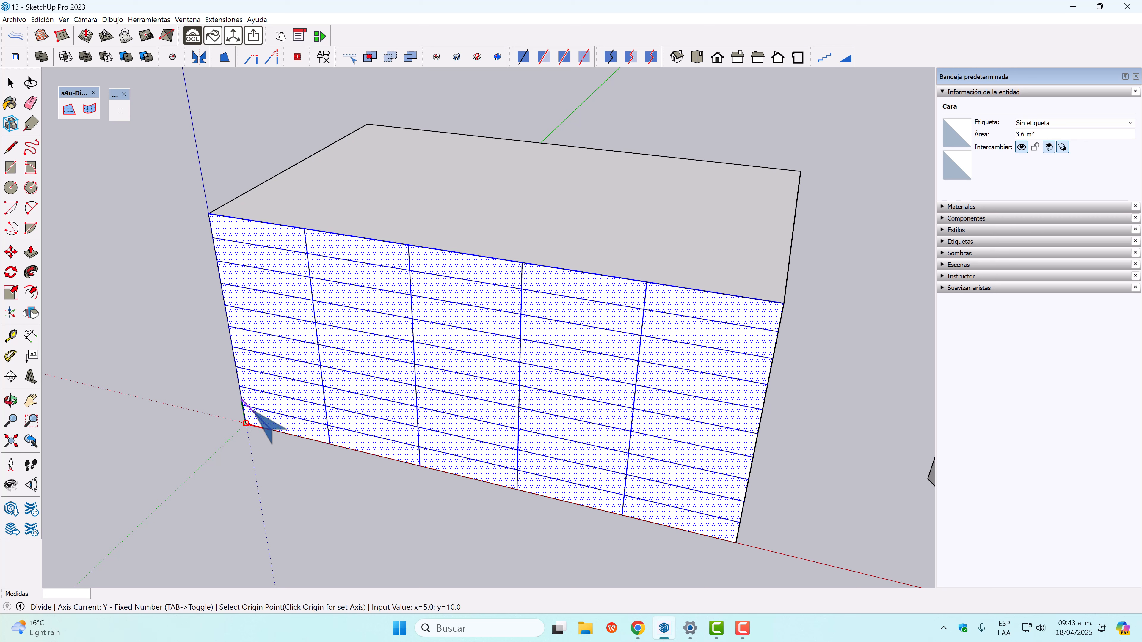
Rotate the division grid on the box's front face and apply the division.
right_click(356, 322)
click(398, 455)
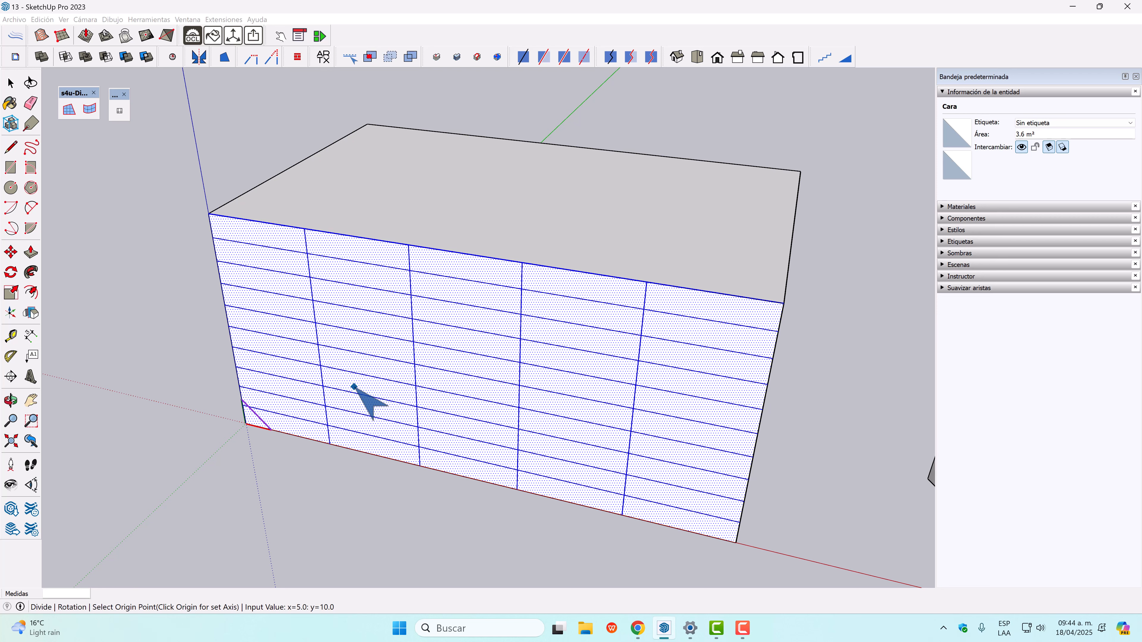
key(Return)
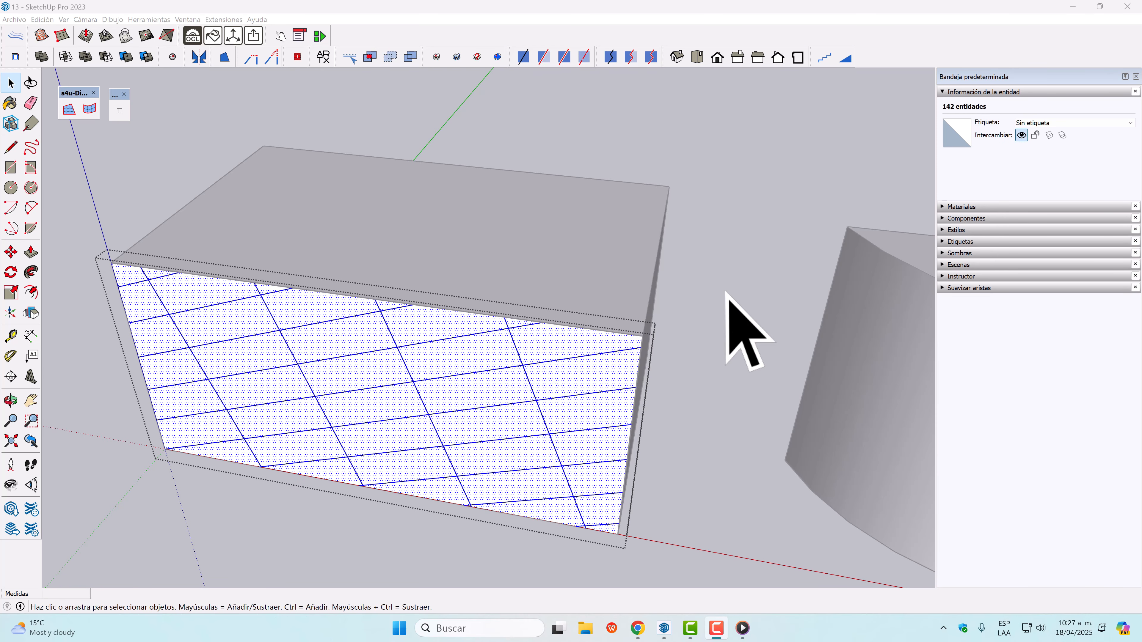
Generate united frames on the divided front face with border and frame widths and heights of 0.02 m and the Default material.
click(726, 292)
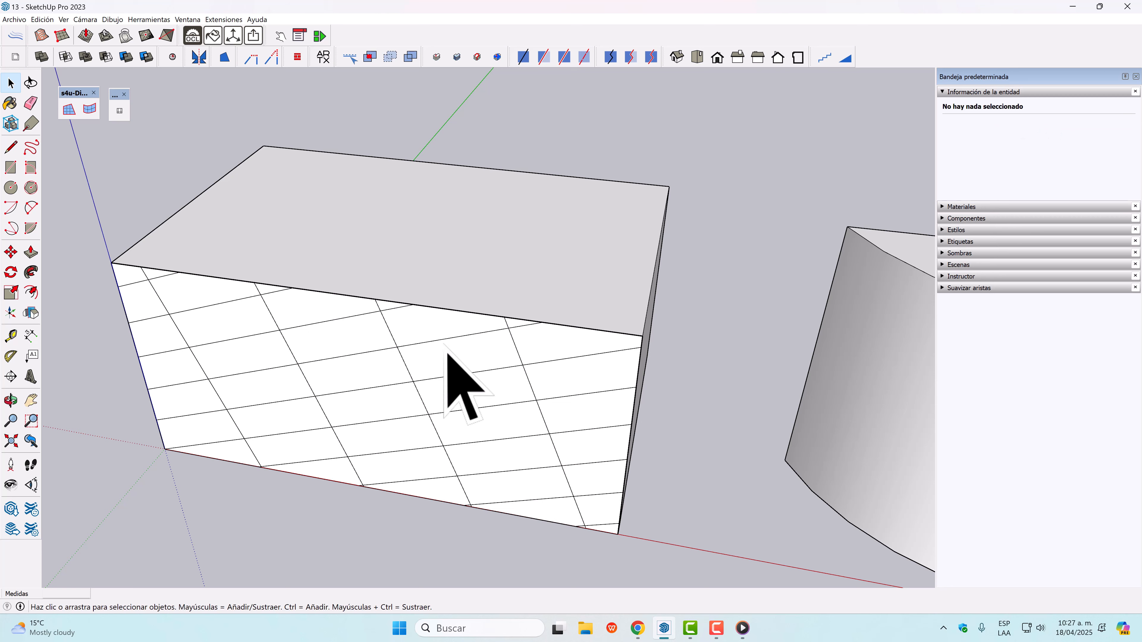
click(432, 365)
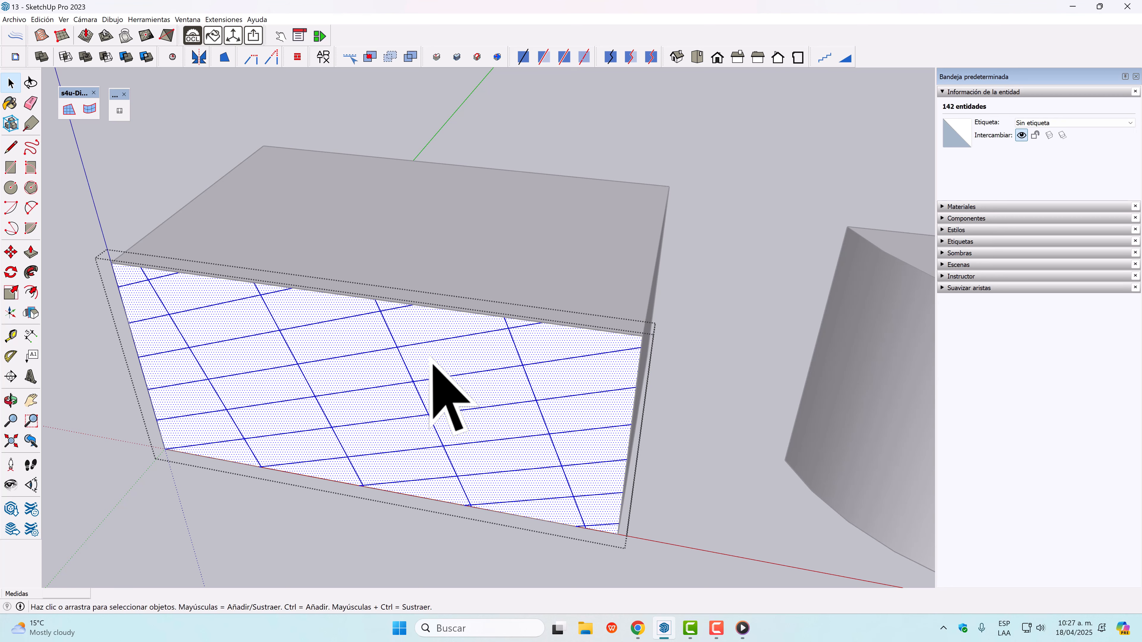
click(119, 112)
drag(578, 254, 587, 146)
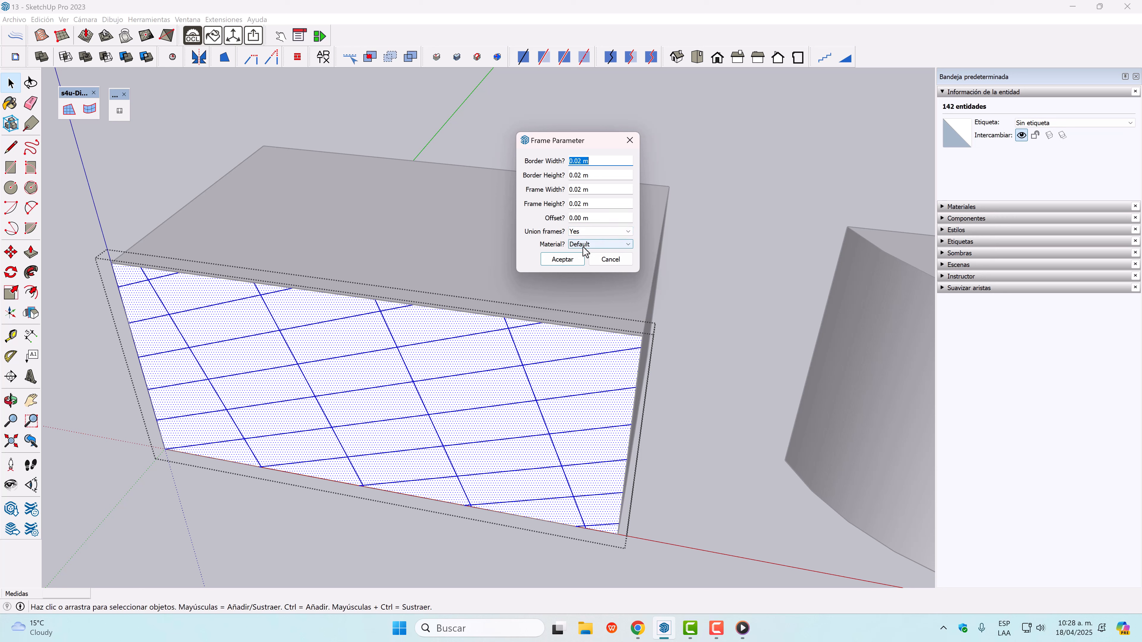
click(562, 260)
click(559, 332)
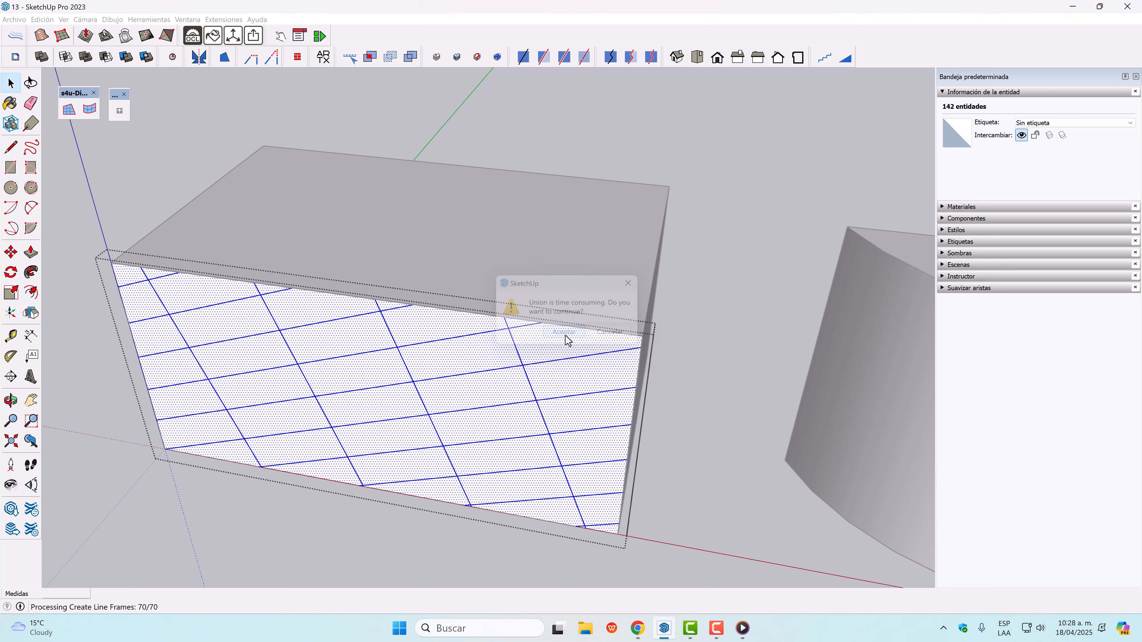
mouse_move(451, 430)
middle_down()
mouse_move(497, 244)
mouse_move(484, 345)
mouse_move(527, 337)
mouse_move(510, 332)
mouse_move(516, 344)
middle_up()
scroll(484, 345, down, 4)
scroll(528, 324, up, 4)
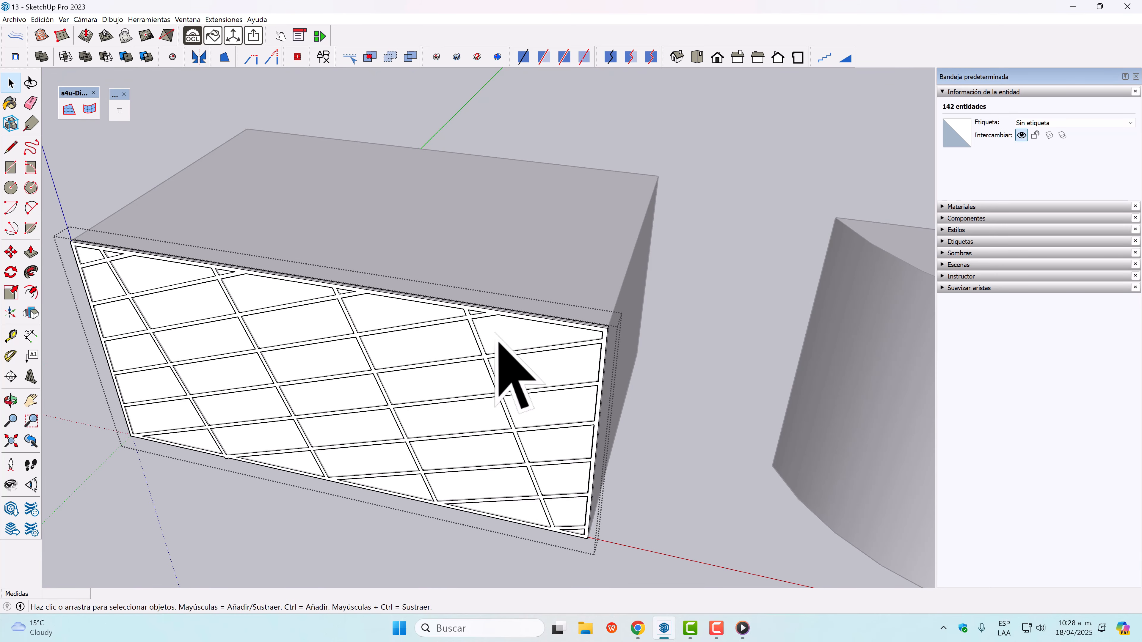
Generate united frames on the divided front face with border width and height of 0.12 m and frame width and height of 0.02 m.
click(120, 112)
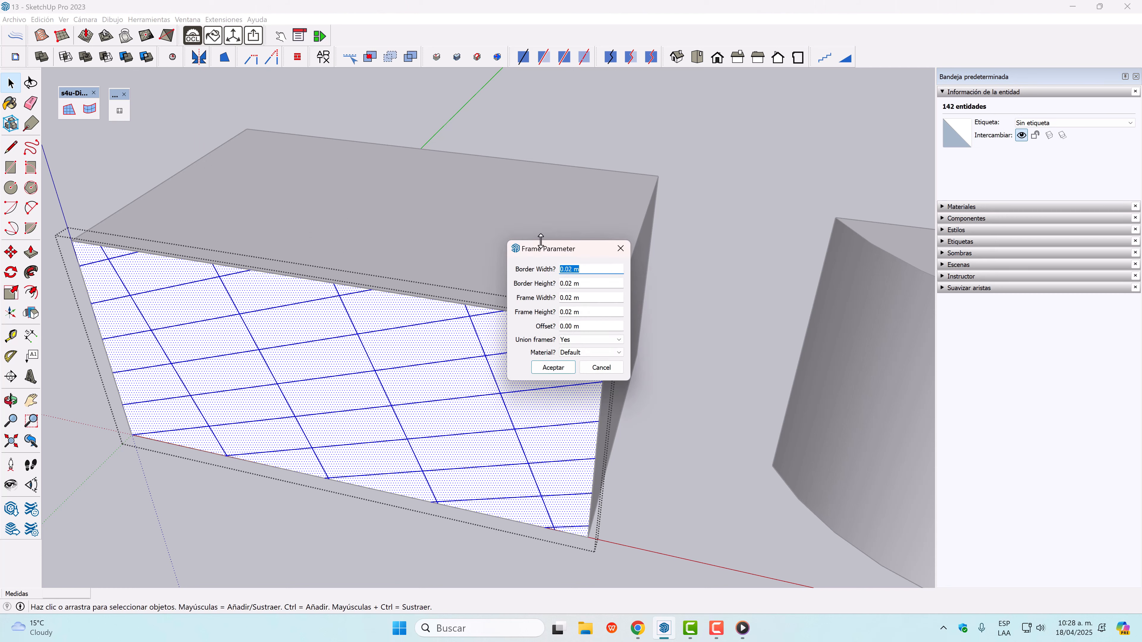
drag(543, 248, 538, 166)
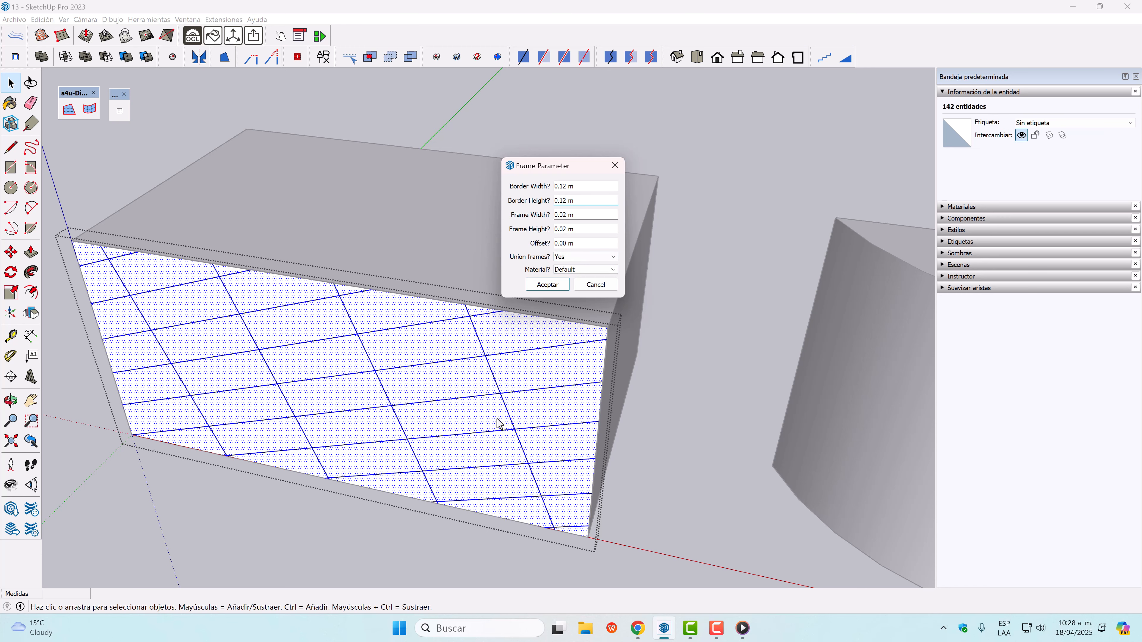
click(545, 285)
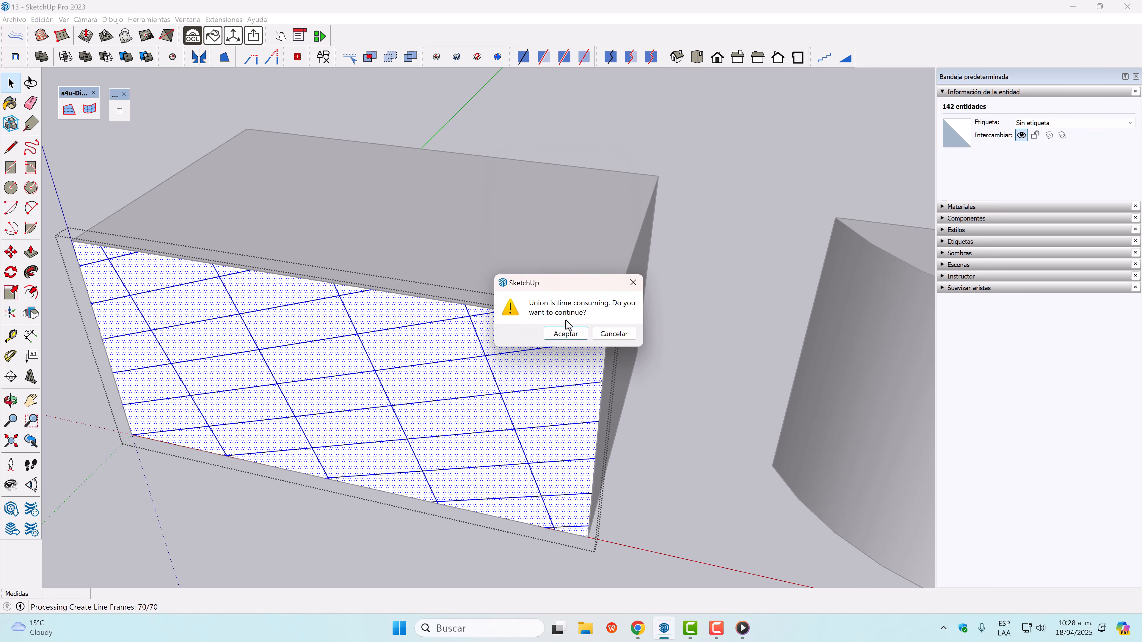
click(565, 324)
middle_drag(535, 463, 556, 337)
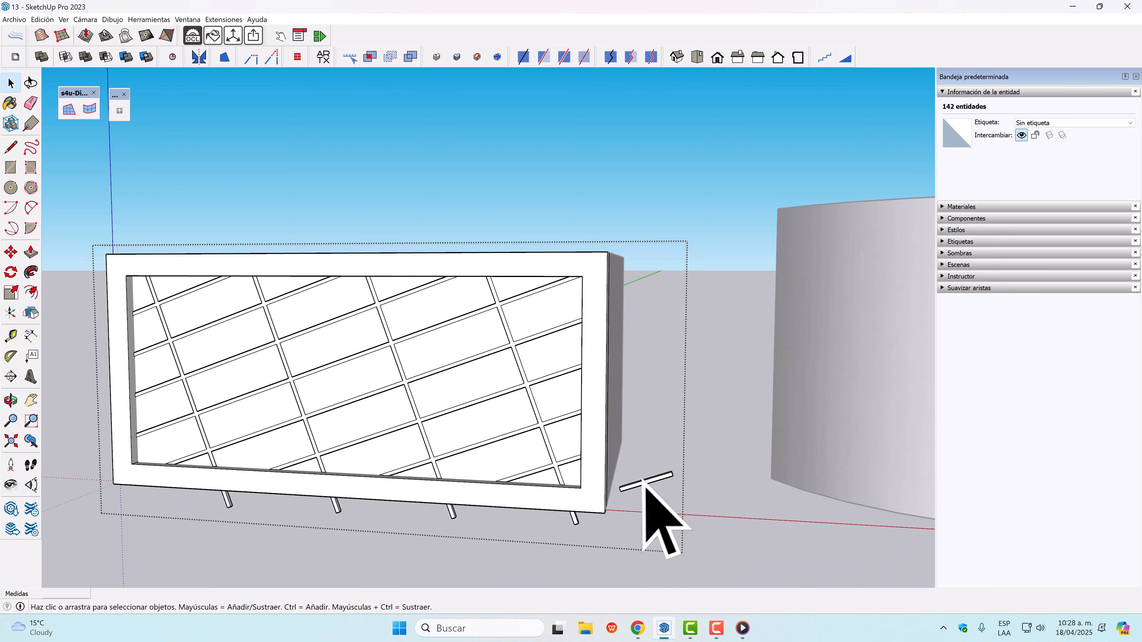
key(o)
middle_drag(547, 518, 499, 548)
middle_drag(609, 452, 616, 477)
scroll(656, 368, up, 4)
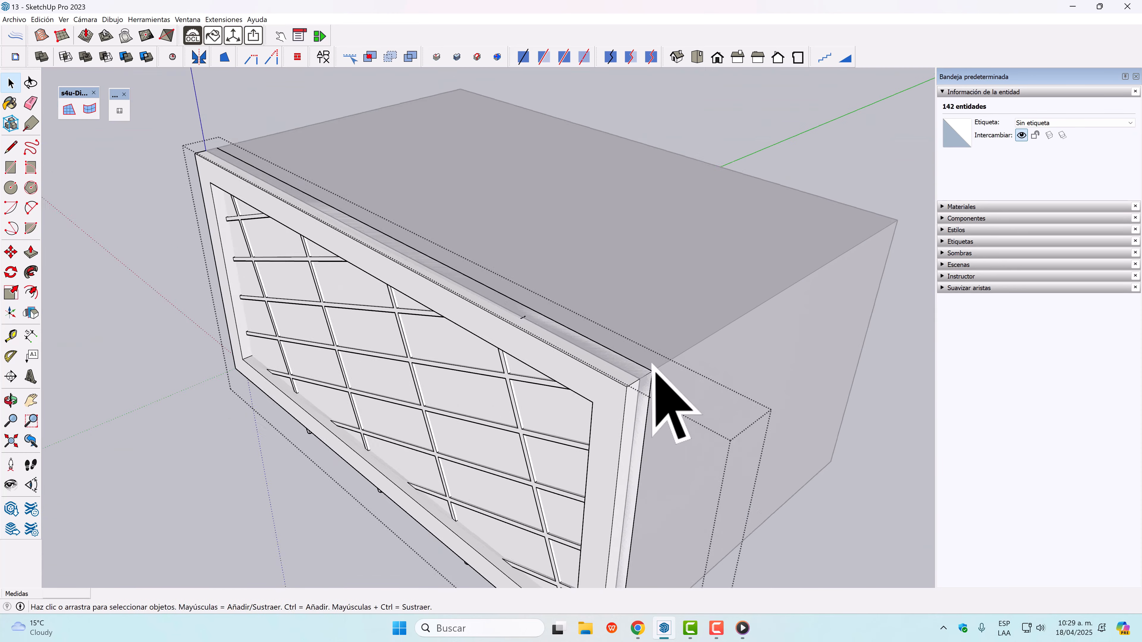
Dimension the depth of the frame's outer border at the upper corner of the box.
middle_drag(655, 369, 652, 408)
click(31, 335)
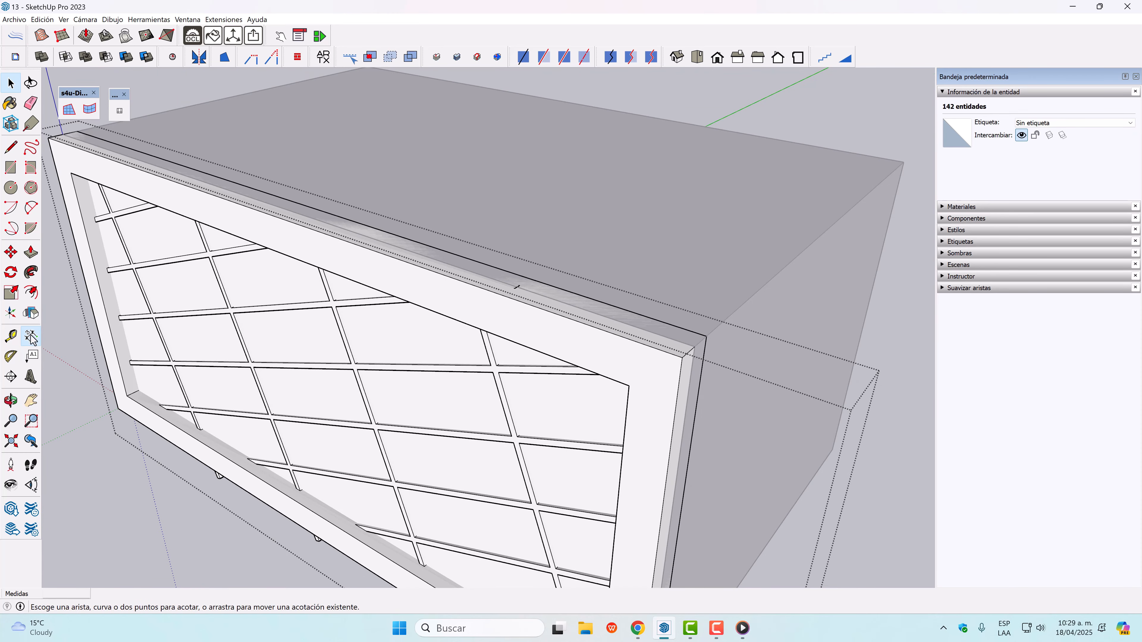
click(707, 336)
click(704, 340)
click(714, 287)
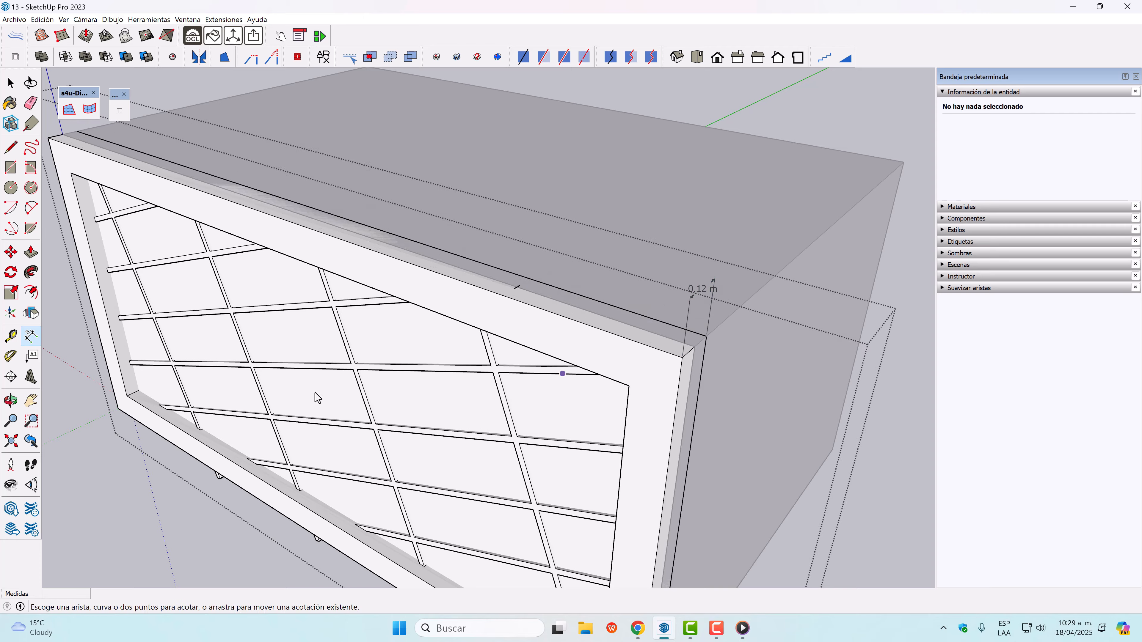
middle_drag(316, 395, 359, 363)
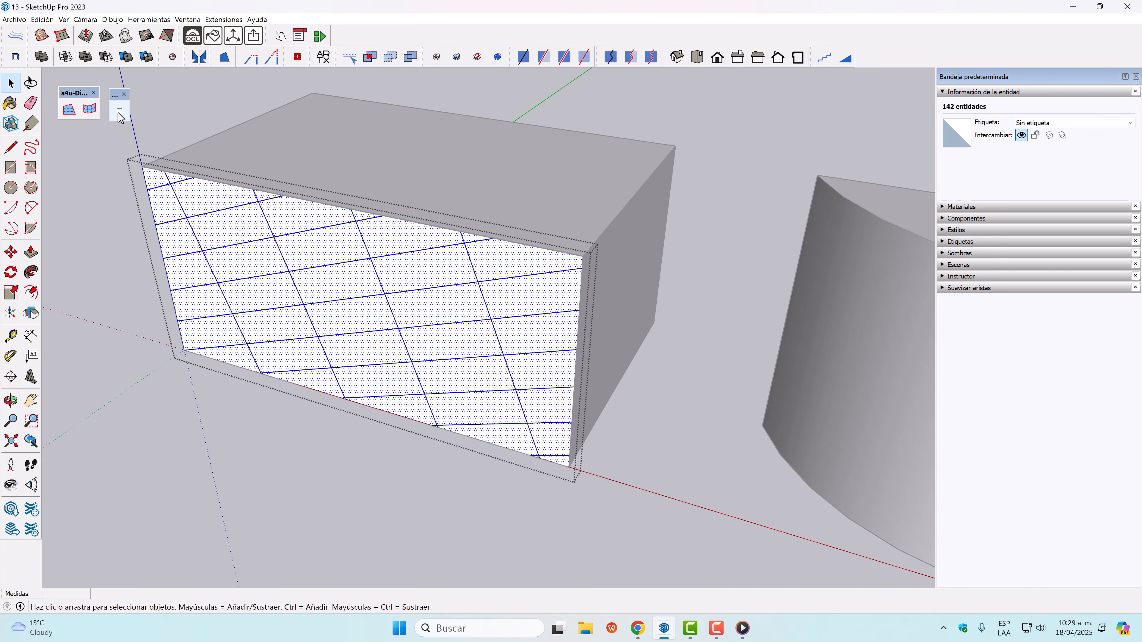
Generate frames on the divided face with frame width and height of 0.12 m and 0.02 m borders, declining the time-consuming union.
click(119, 112)
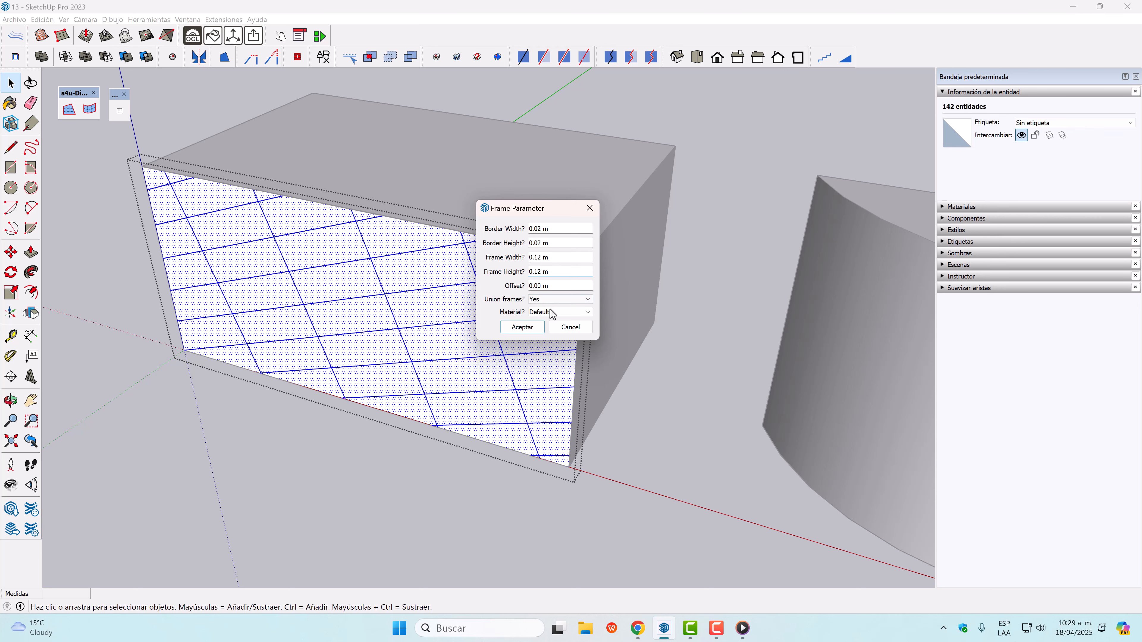
click(522, 327)
click(619, 333)
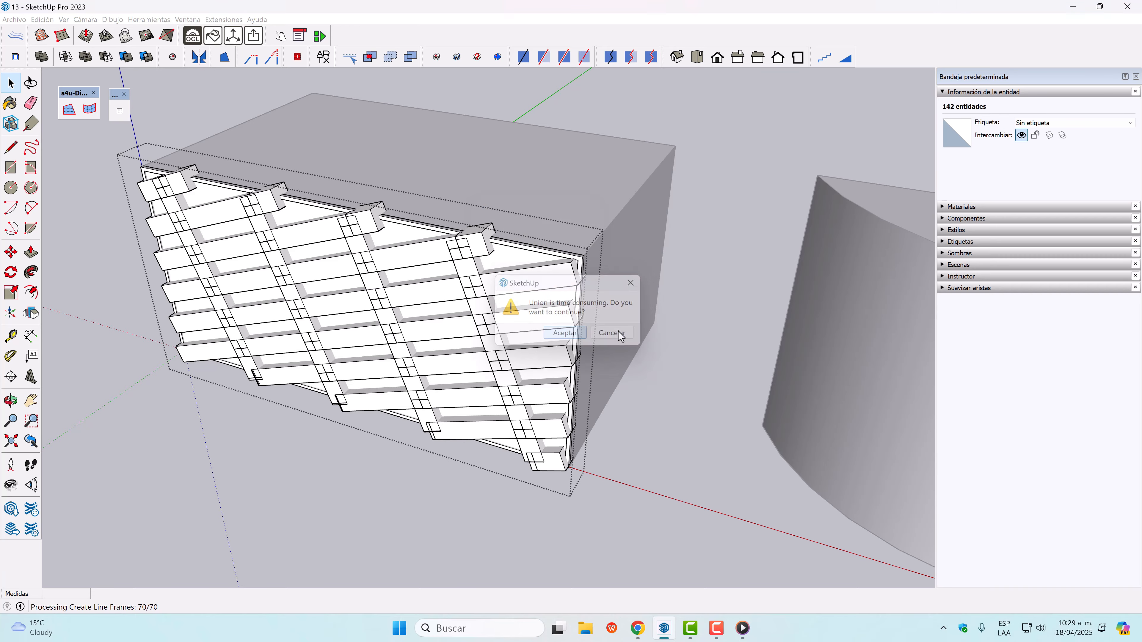
middle_drag(410, 410, 413, 255)
scroll(418, 240, up, 3)
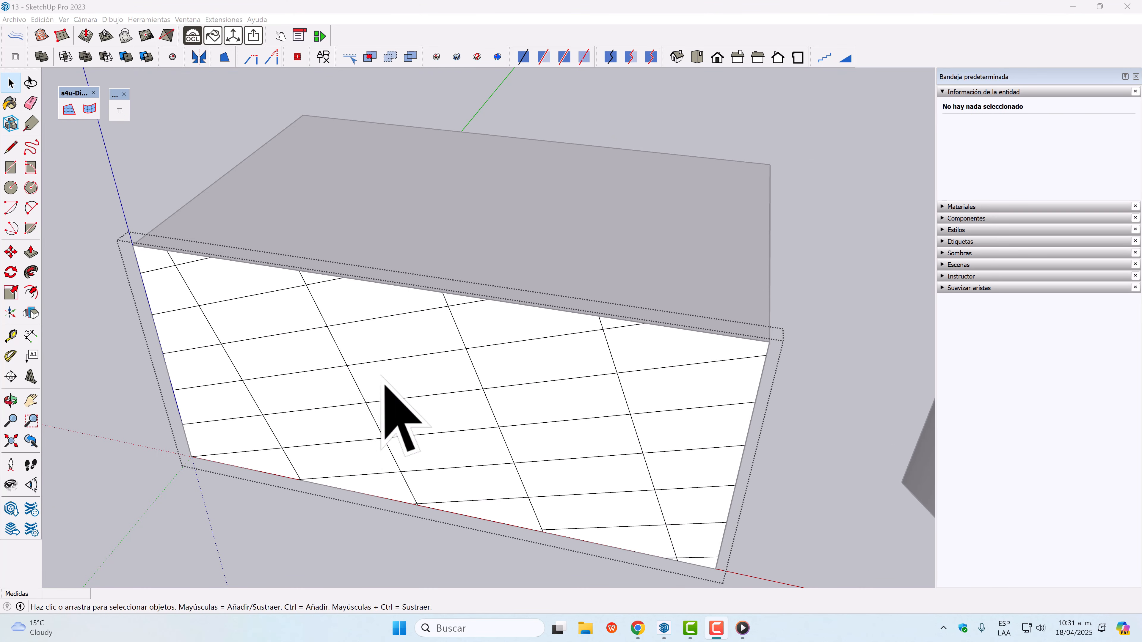
Set Chapa de madera 01 from the Madera collection as the current material.
click(942, 208)
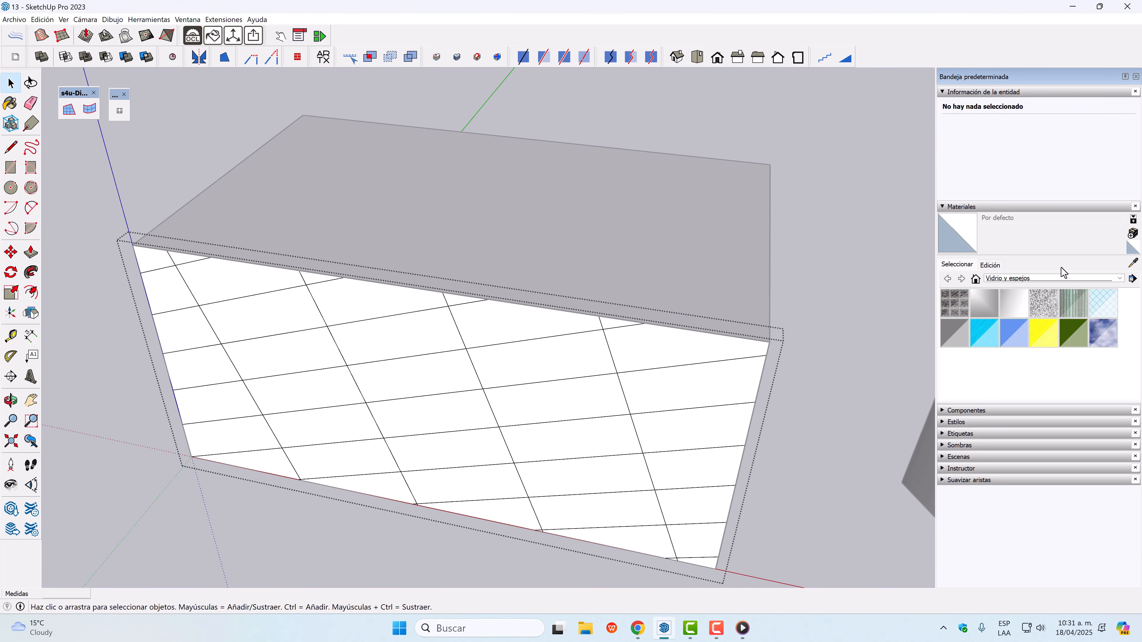
click(1039, 279)
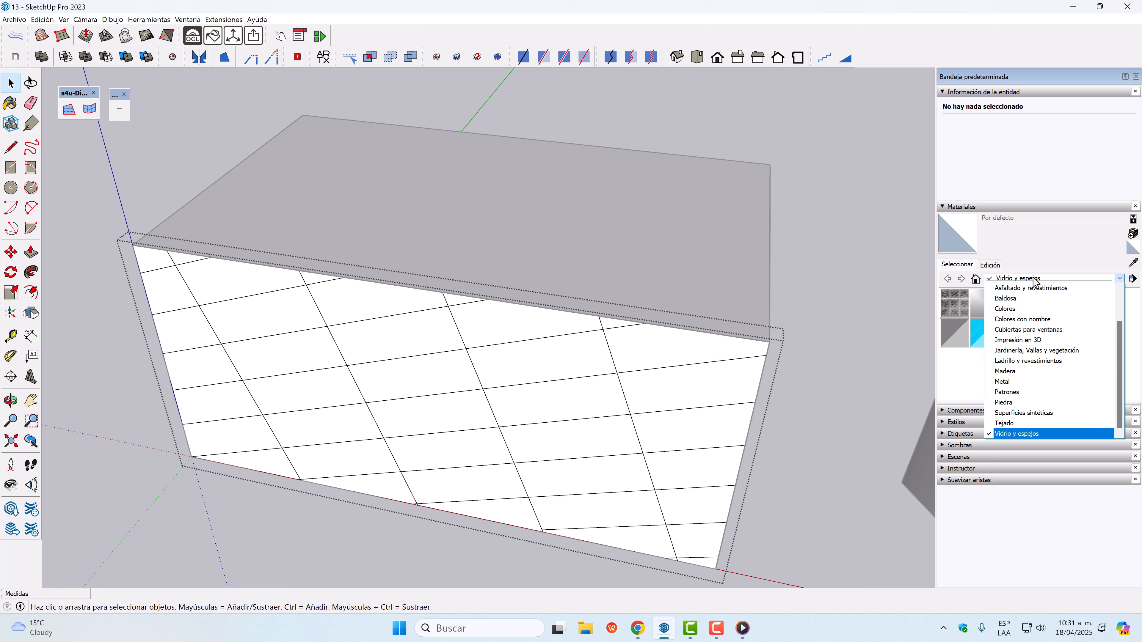
click(1012, 371)
click(962, 305)
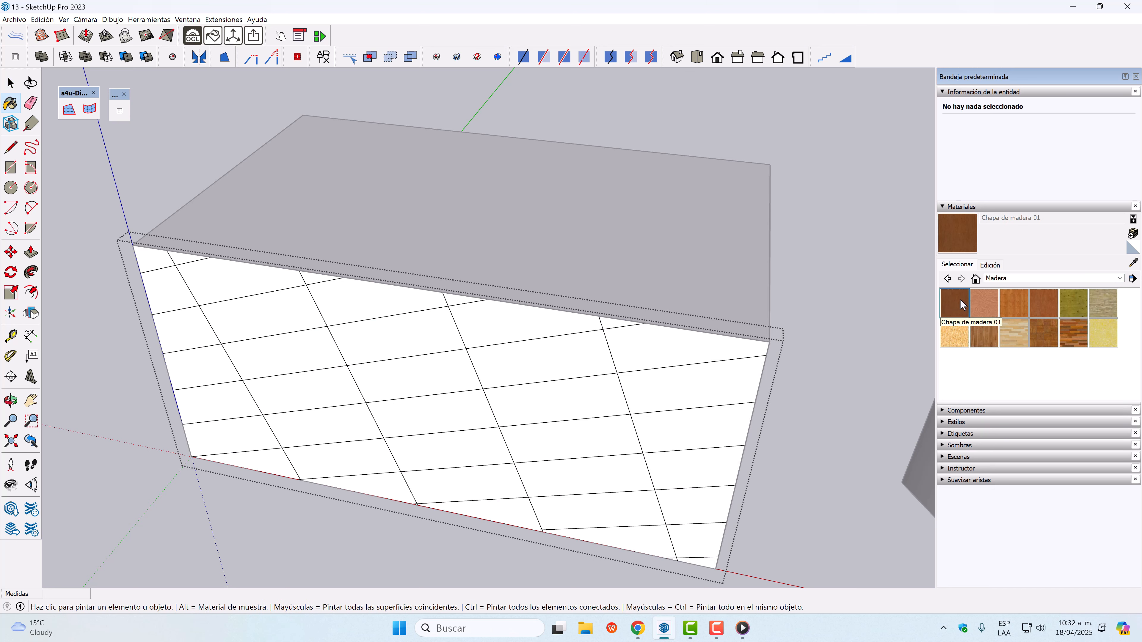
click(10, 83)
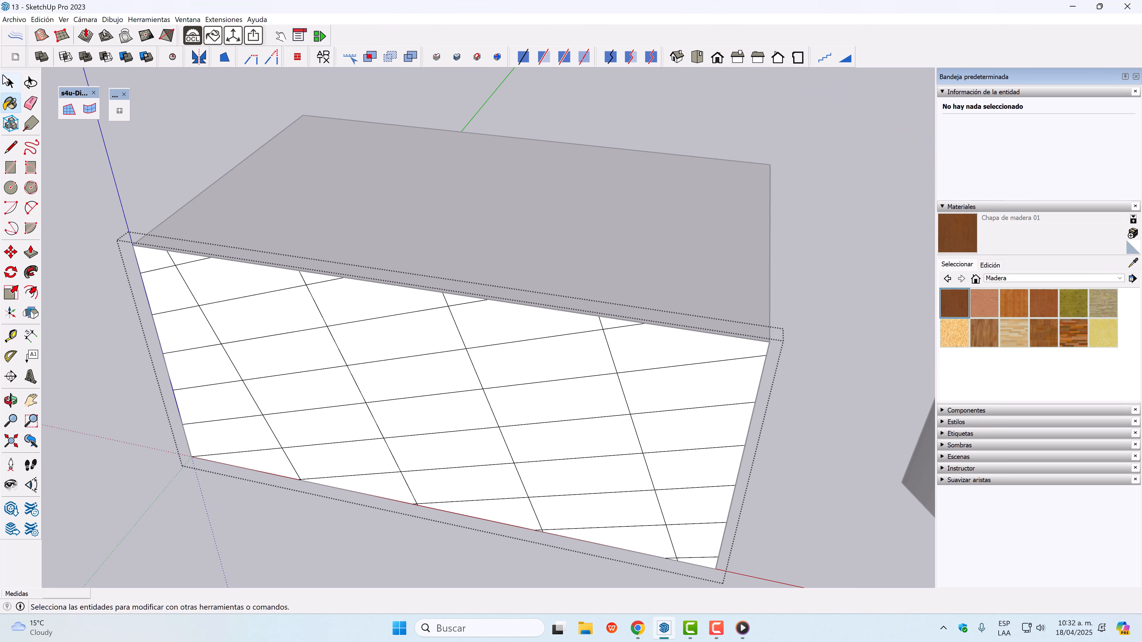
Generate united frames on the whole divided front face with all widths and heights at 0.02 m and the material set to Current.
triple_click(458, 355)
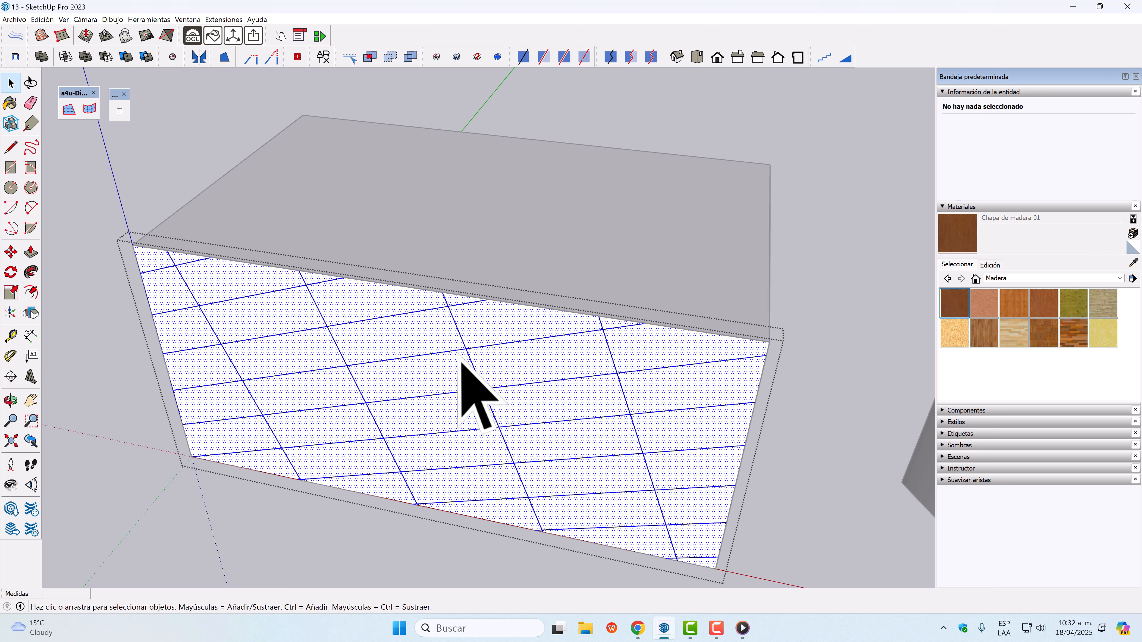
click(120, 112)
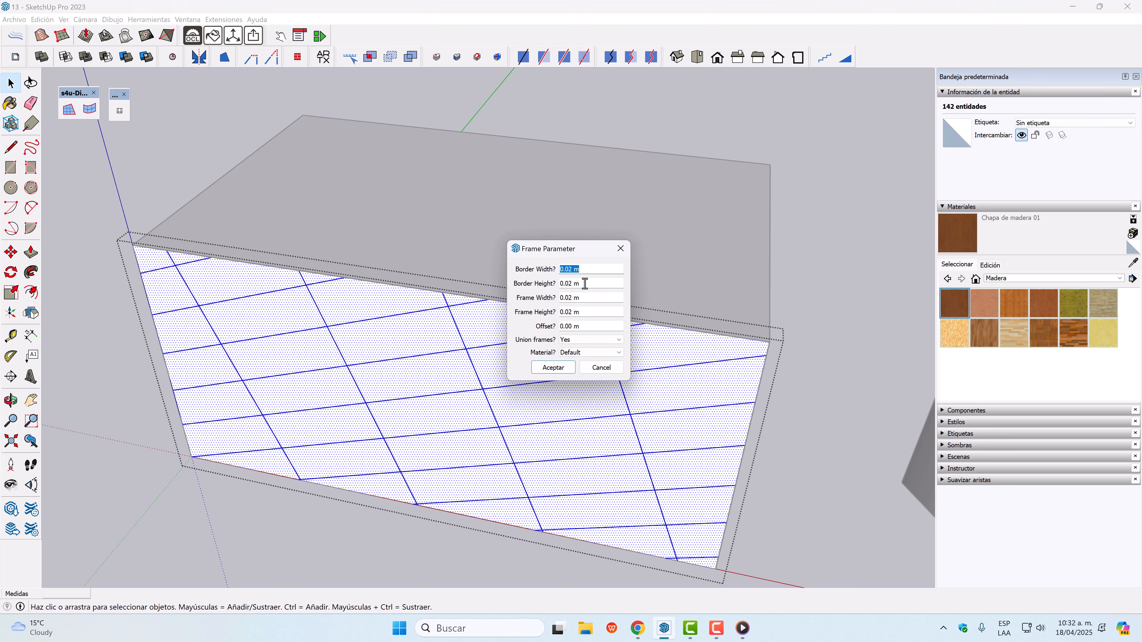
click(572, 353)
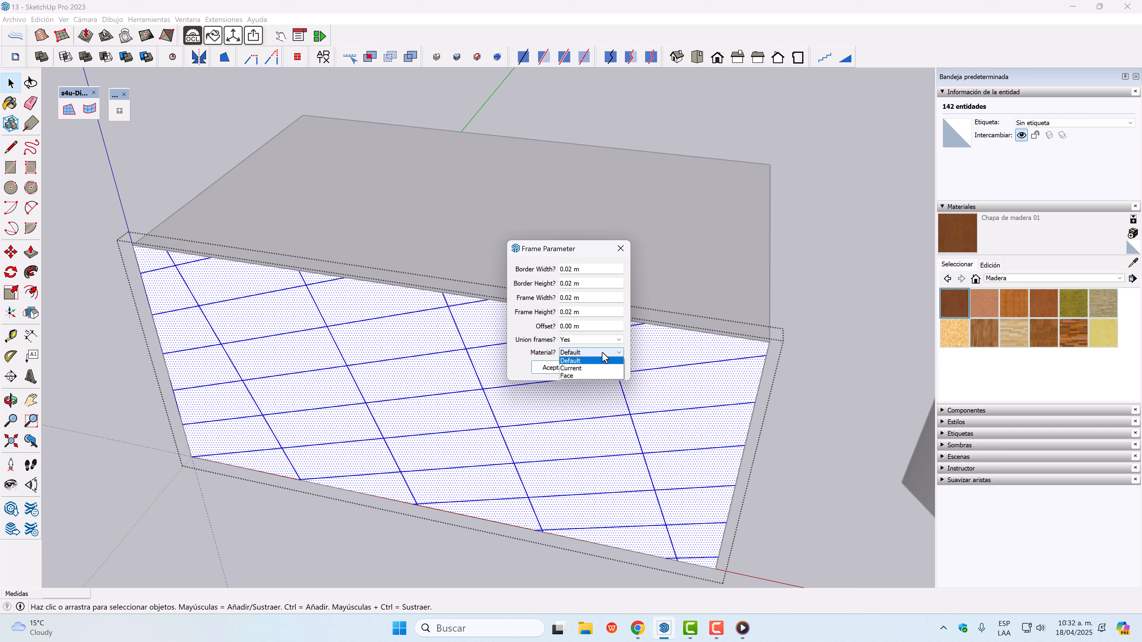
click(579, 370)
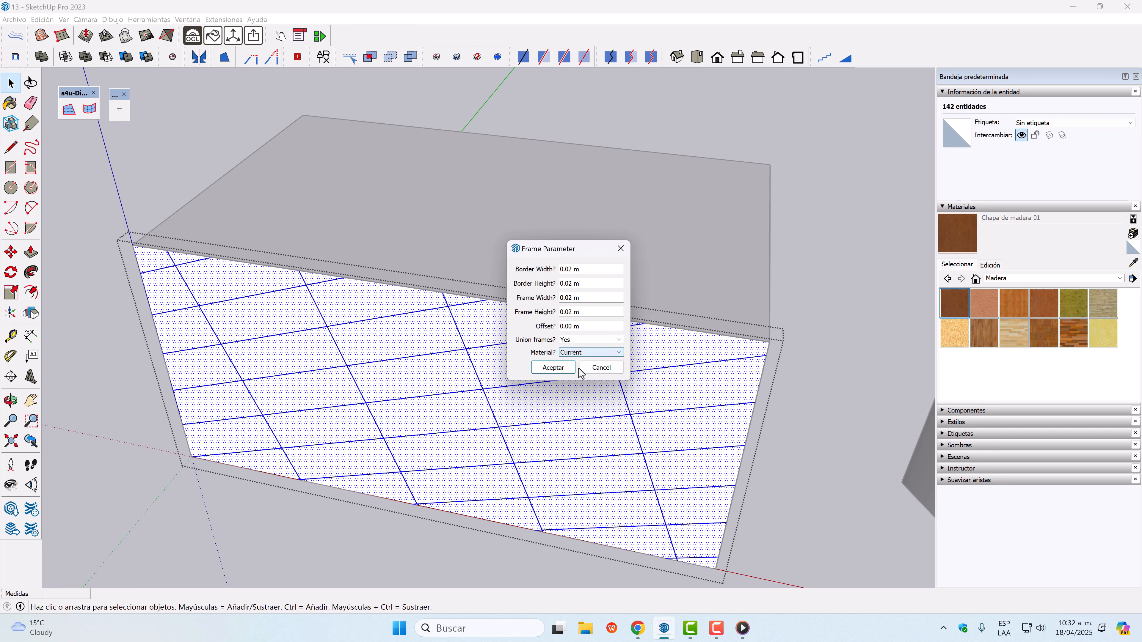
click(556, 373)
click(556, 333)
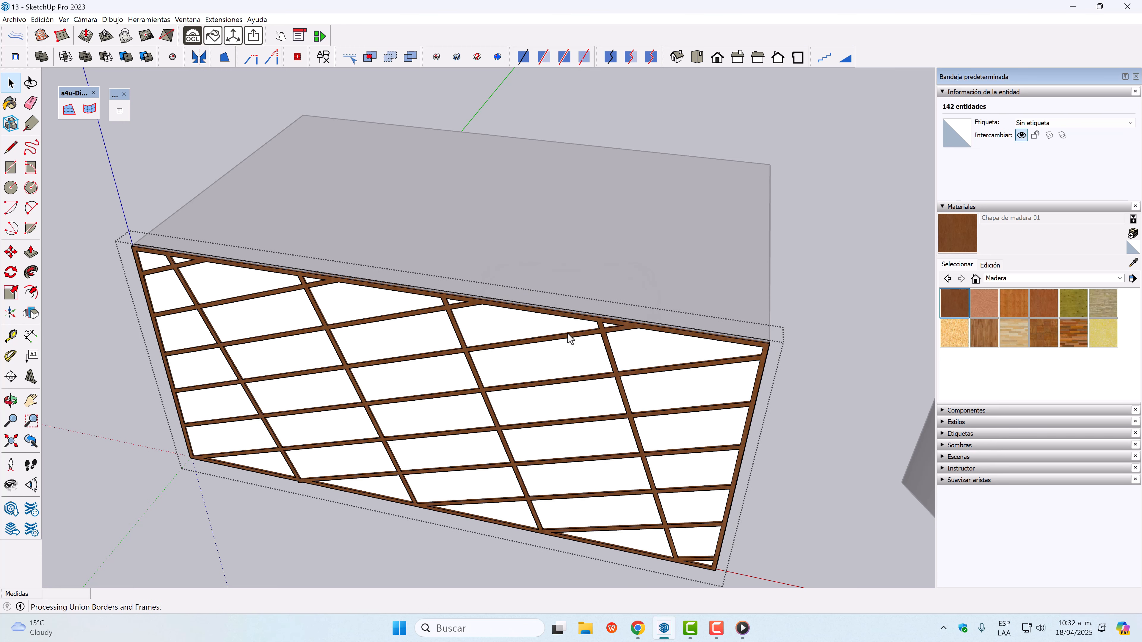
Paint all the panels between the wooden frames with Vidrio de seguridad translúcido from the Vidrio y espejos collection.
mouse_move(566, 334)
middle_down()
mouse_move(577, 276)
mouse_move(275, 403)
mouse_move(566, 339)
middle_up()
click(566, 339)
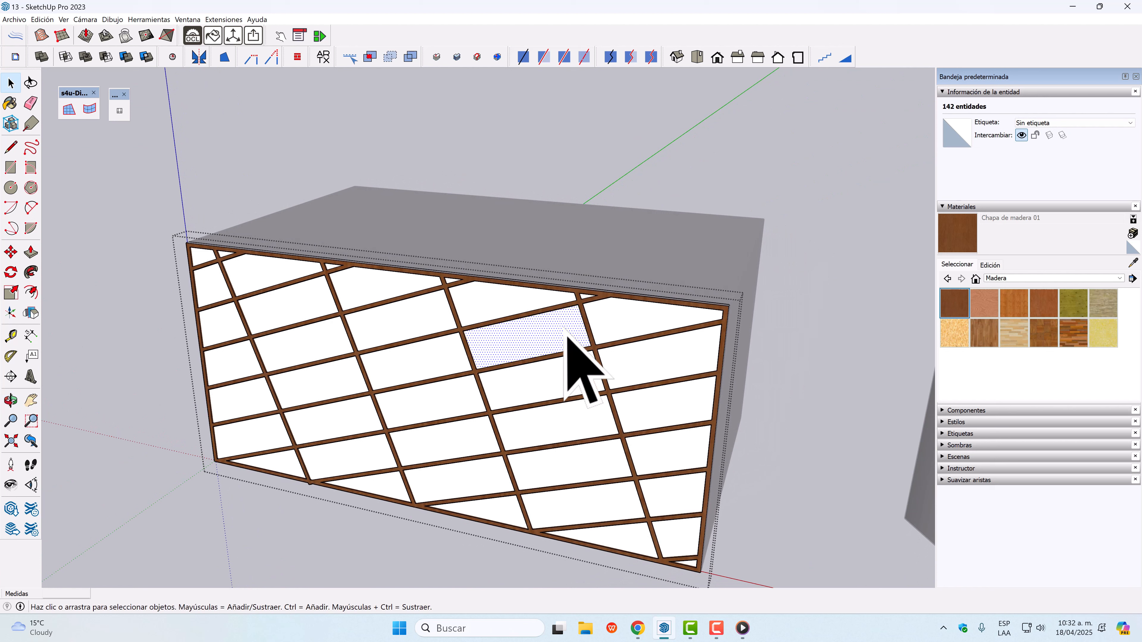
triple_click(522, 357)
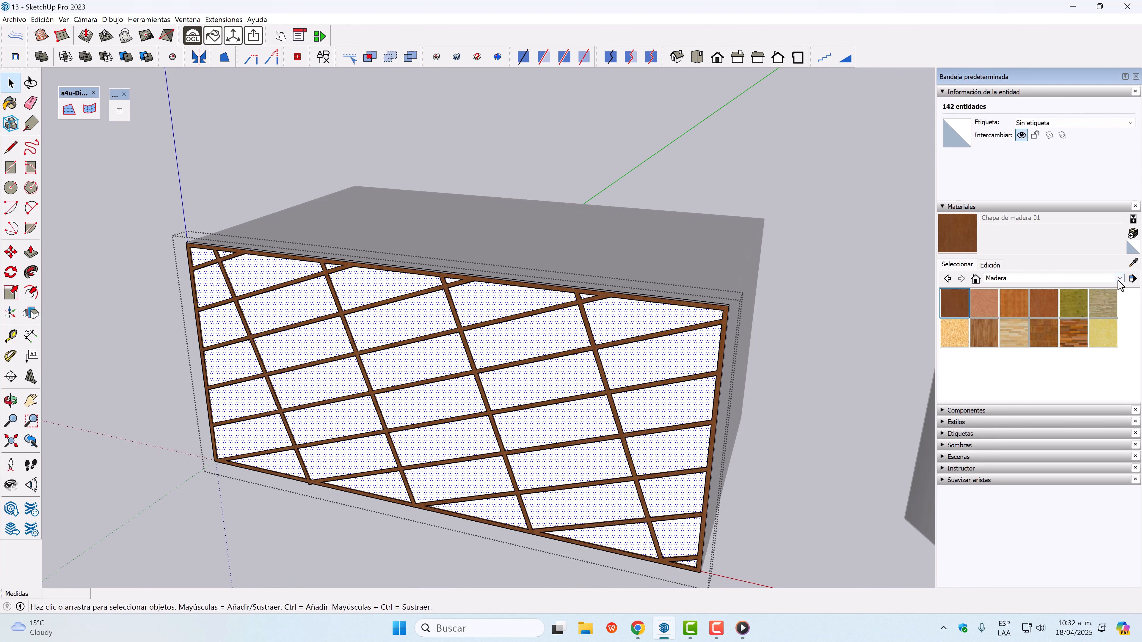
click(1120, 278)
click(1097, 434)
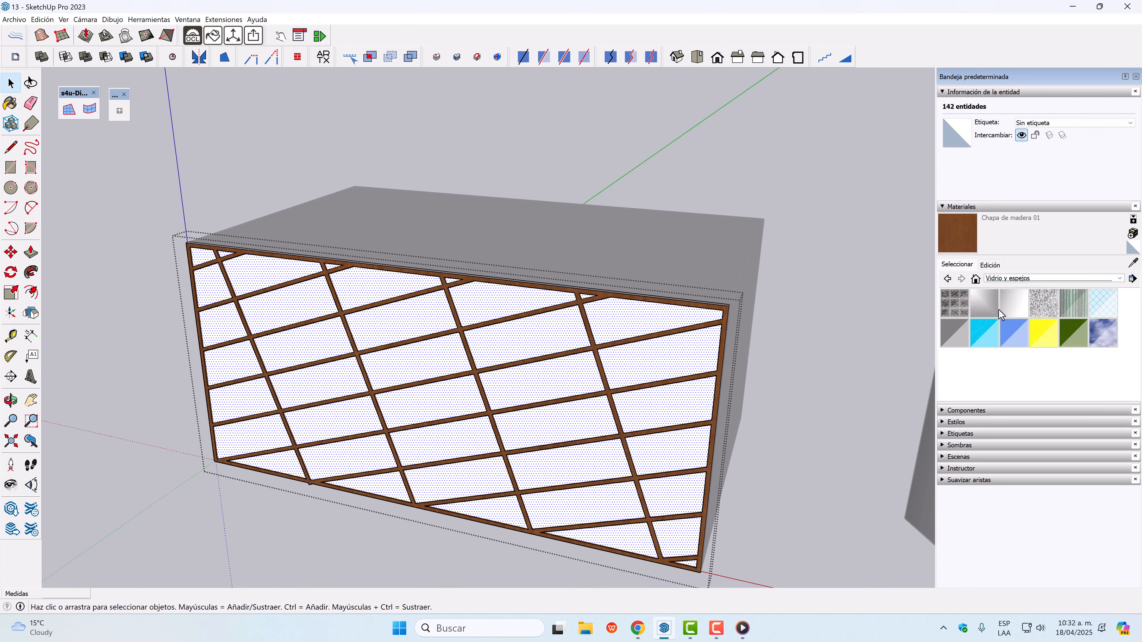
click(1114, 305)
click(643, 356)
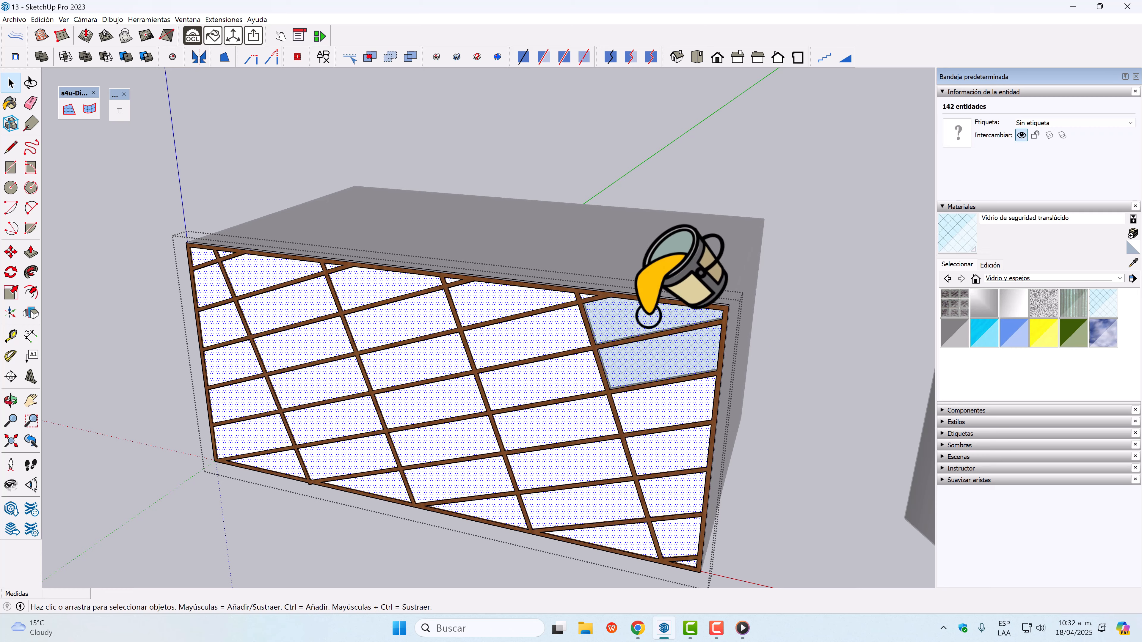
click(639, 318)
click(549, 342)
key(space)
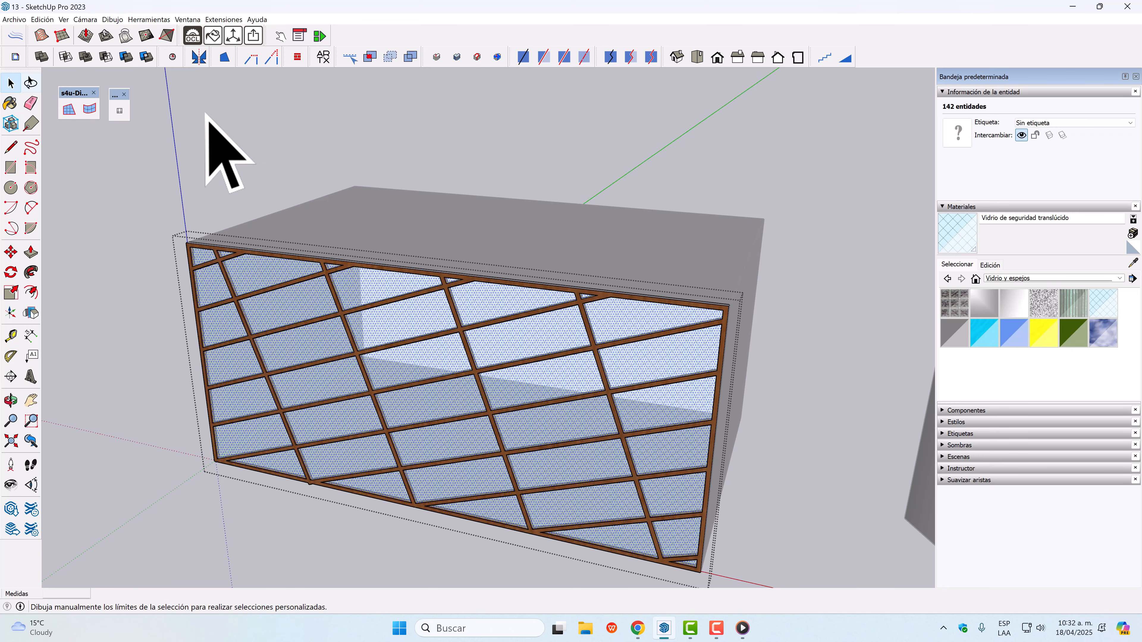
click(207, 118)
middle_click(328, 423)
middle_drag(328, 423, 289, 454)
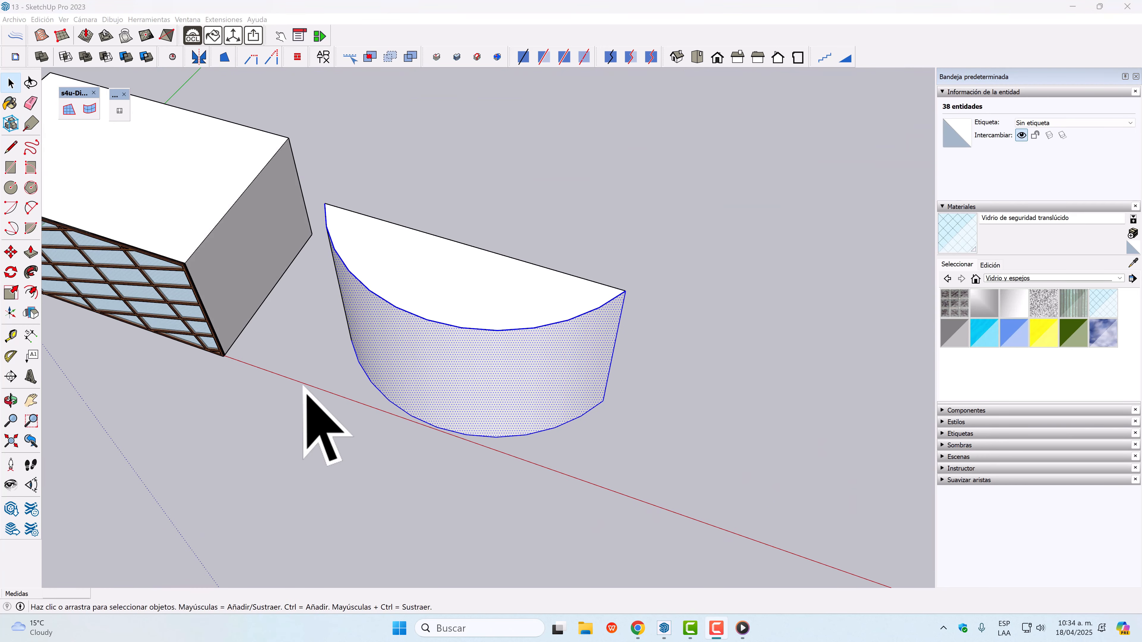
Divide the semicircular volume's curved face into a grid using fixed distances of 6 m in X and 2 m in Y.
click(91, 111)
scroll(438, 357, up, 3)
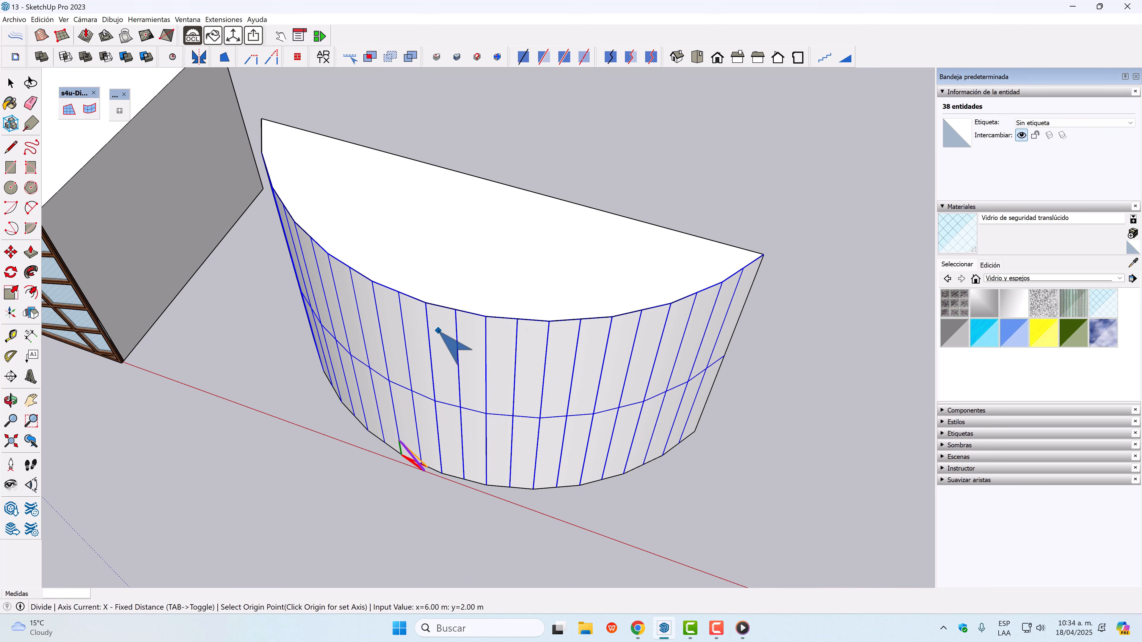
right_click(438, 331)
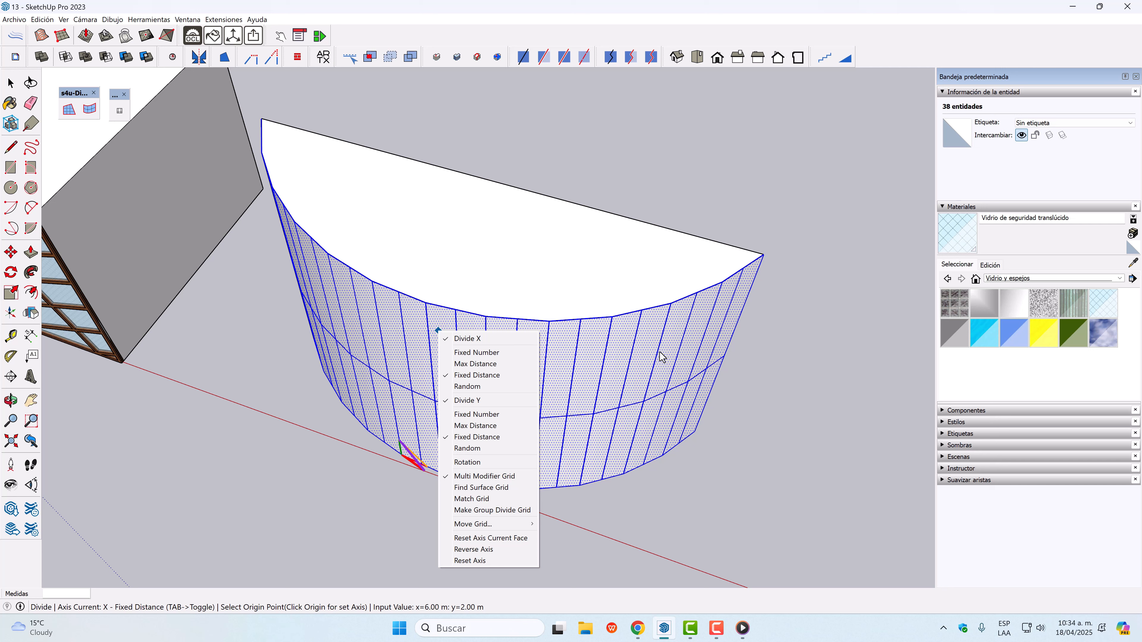
click(1110, 281)
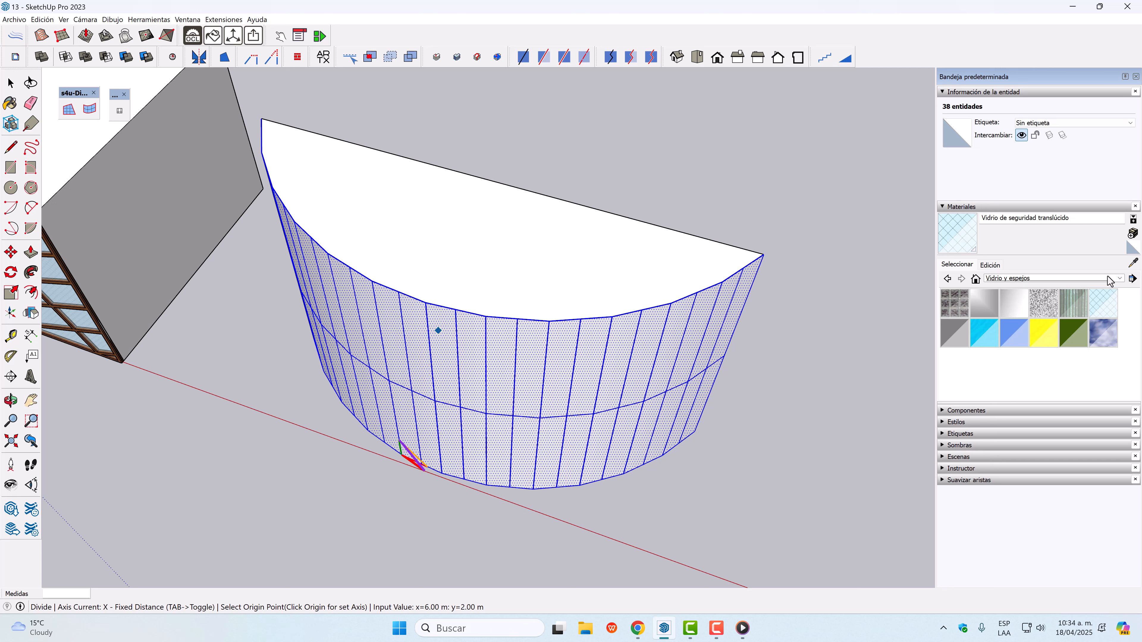
Generate united frames on the divided curved face with Chapa de madera 01 as the current material and all widths and heights at 0.02 m.
click(1119, 279)
click(1011, 365)
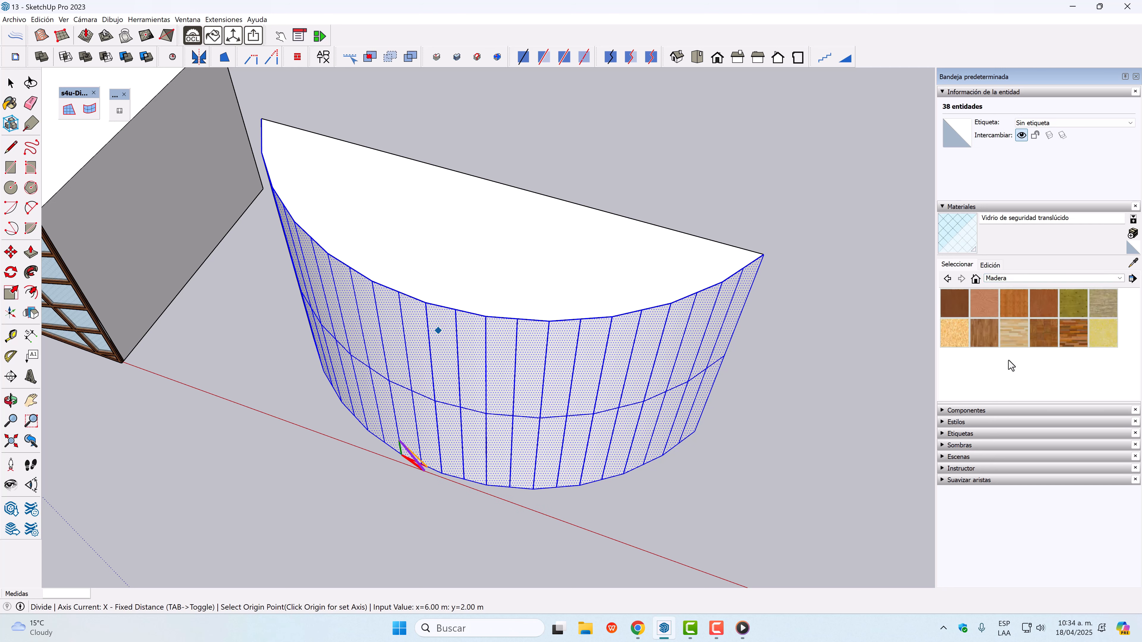
click(959, 303)
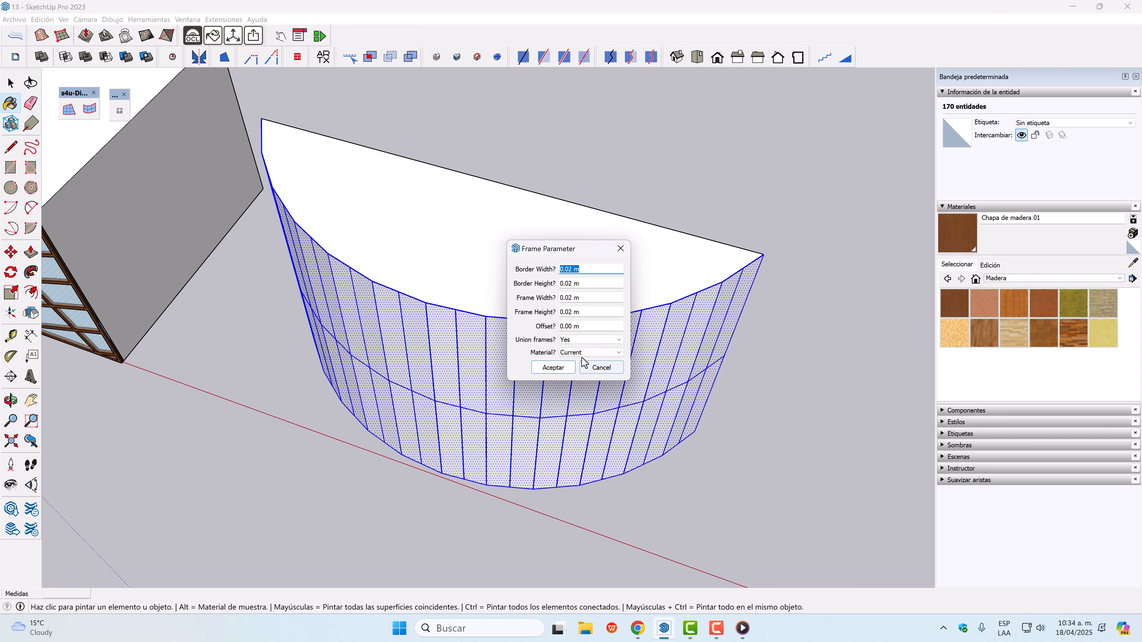
click(554, 368)
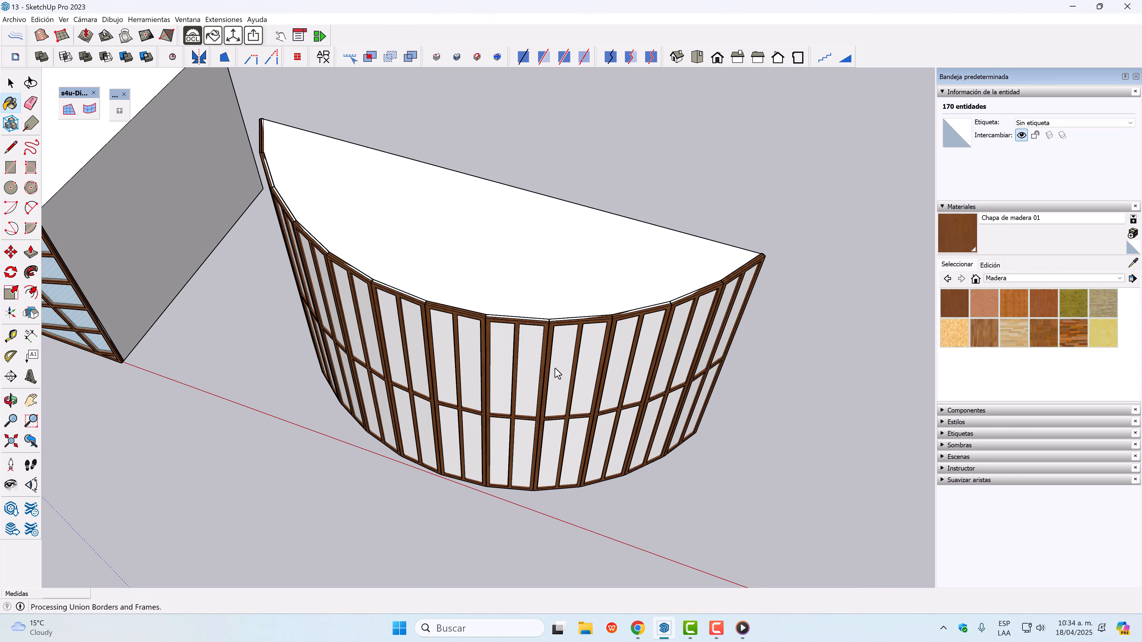
Paint all the panels between the curved face's frames with Vidrio de seguridad translúcido from the Vidrio y espejos collection.
middle_drag(556, 375, 428, 332)
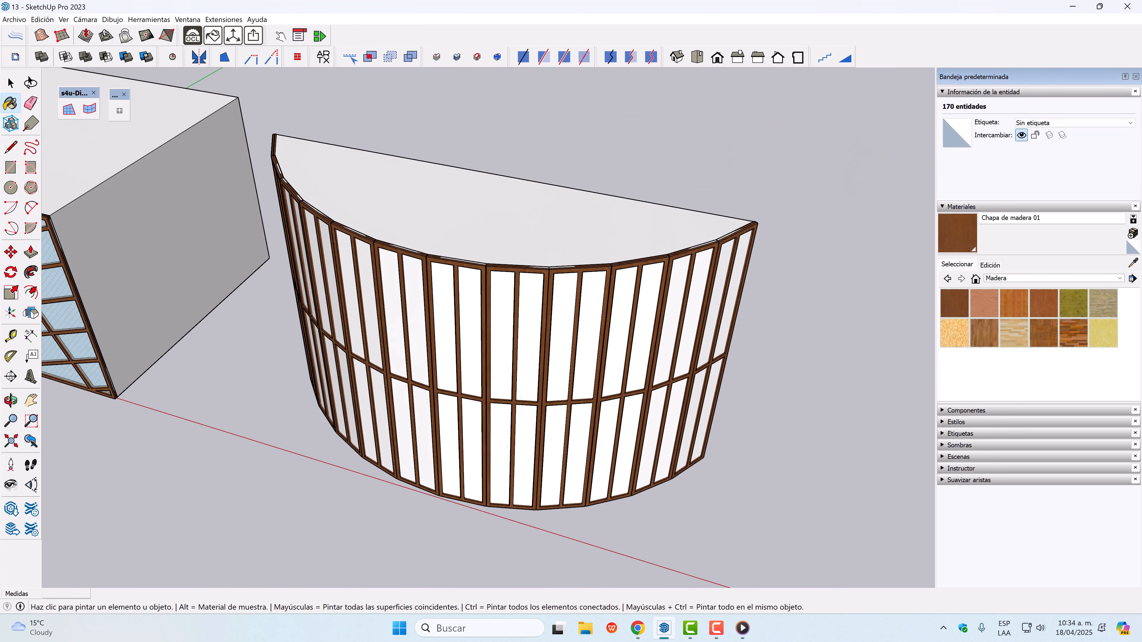
scroll(565, 336, up, 5)
triple_click(560, 323)
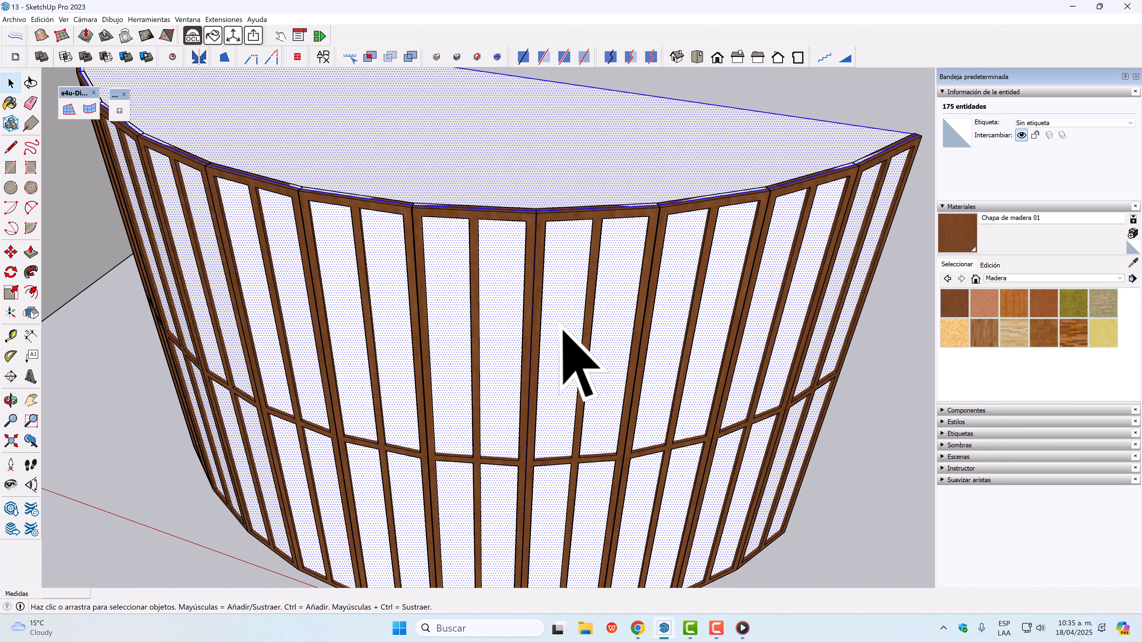
click(1119, 278)
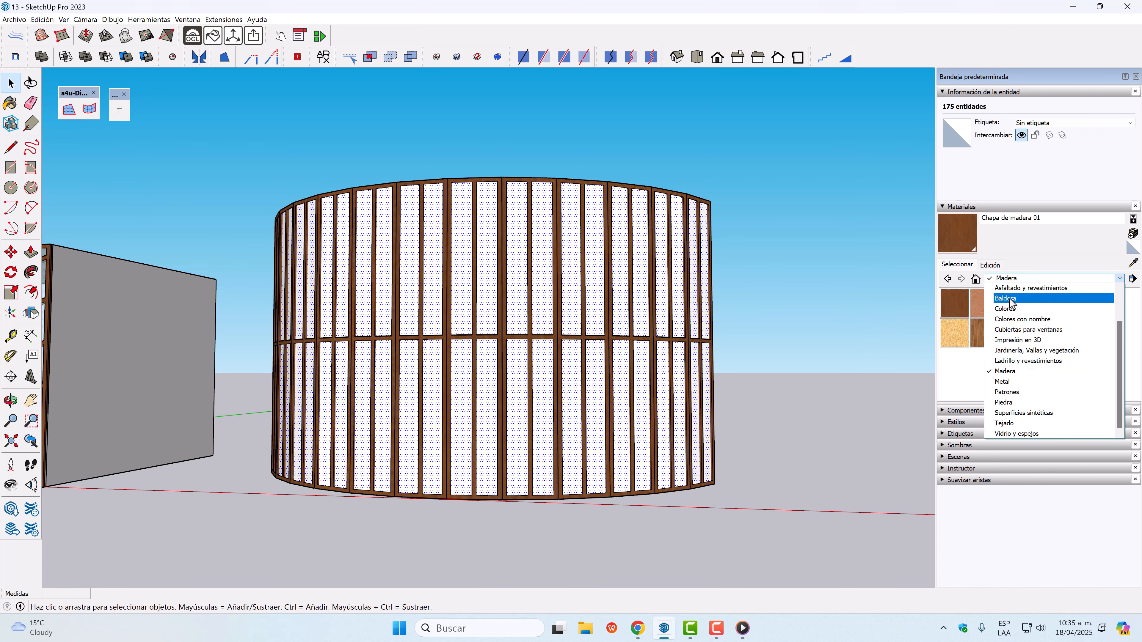
click(1017, 434)
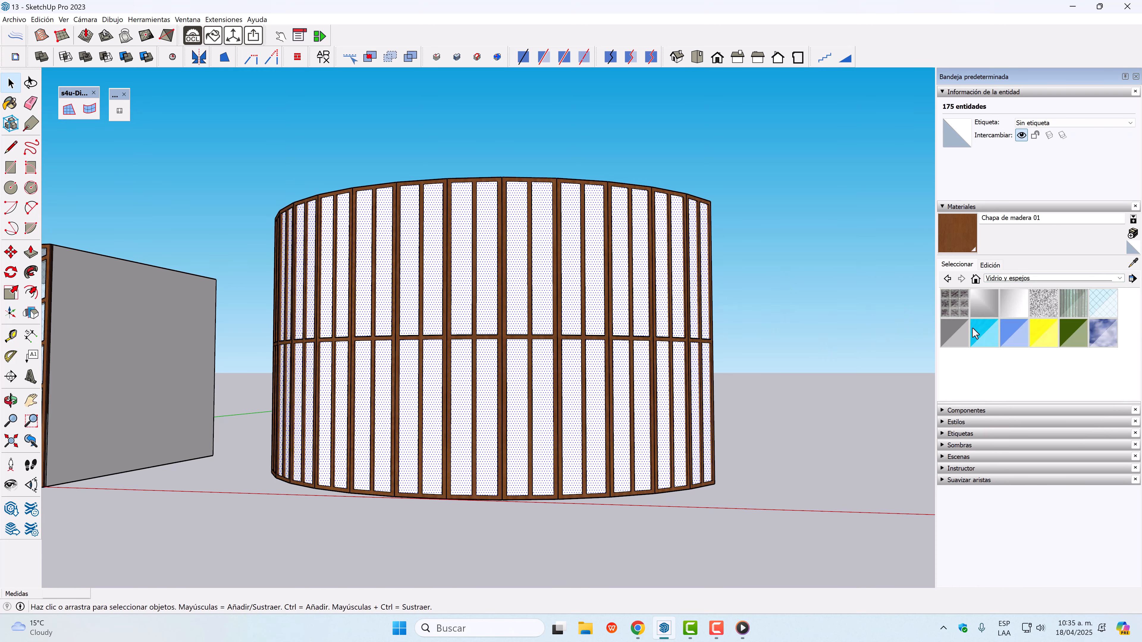
click(1104, 303)
click(585, 295)
Examine the curved facade's wooden frames and glass panels from several angles and distances.
mouse_move(561, 364)
middle_down()
mouse_move(549, 370)
mouse_move(587, 382)
mouse_move(280, 413)
middle_up()
middle_drag(728, 319, 355, 328)
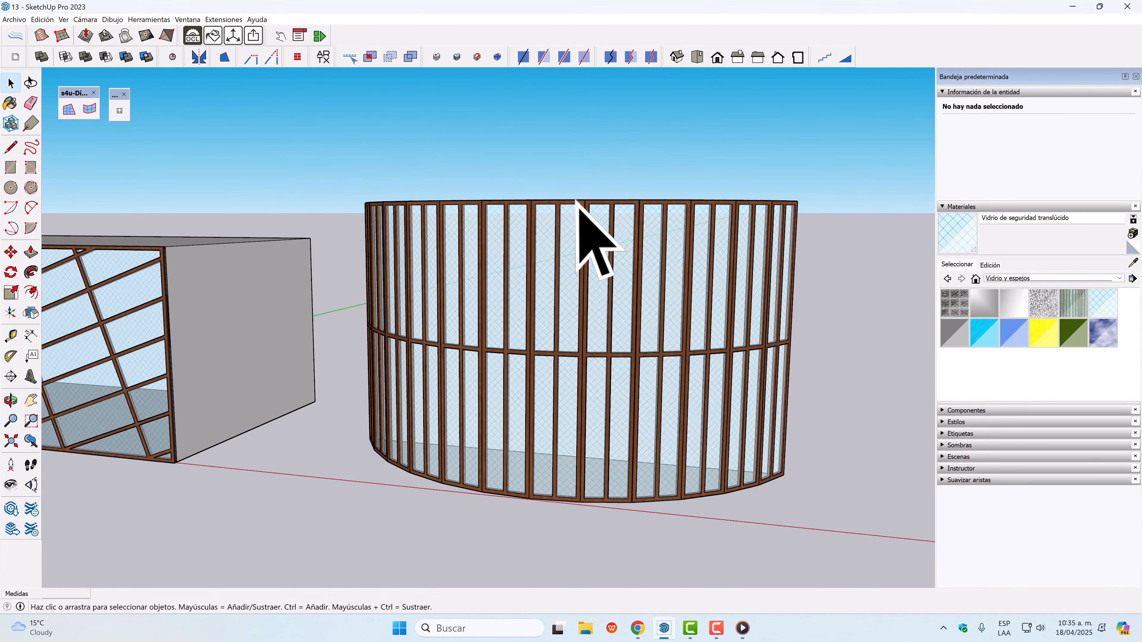
scroll(576, 200, down, 2)
mouse_move(576, 201)
middle_down()
mouse_move(556, 150)
mouse_move(576, 213)
middle_up()
scroll(576, 213, down, 2)
middle_drag(530, 169, 546, 193)
scroll(551, 193, up, 3)
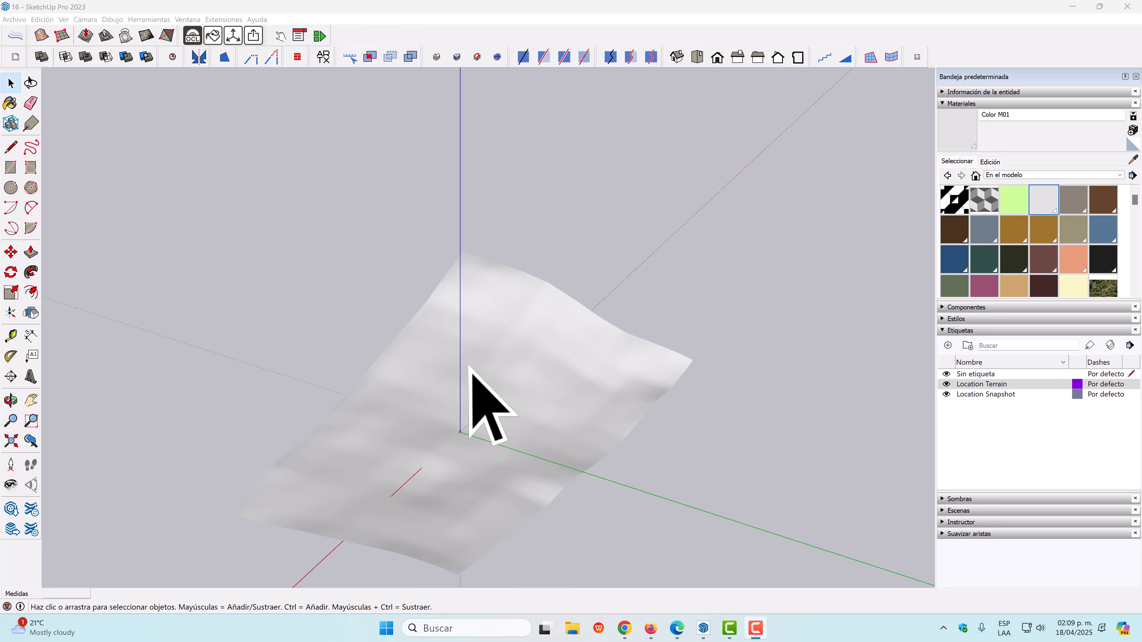
Paint the whole terrain mesh with Azulejo blanco con acentos negros from the Patrones collection.
scroll(518, 382, down, 3)
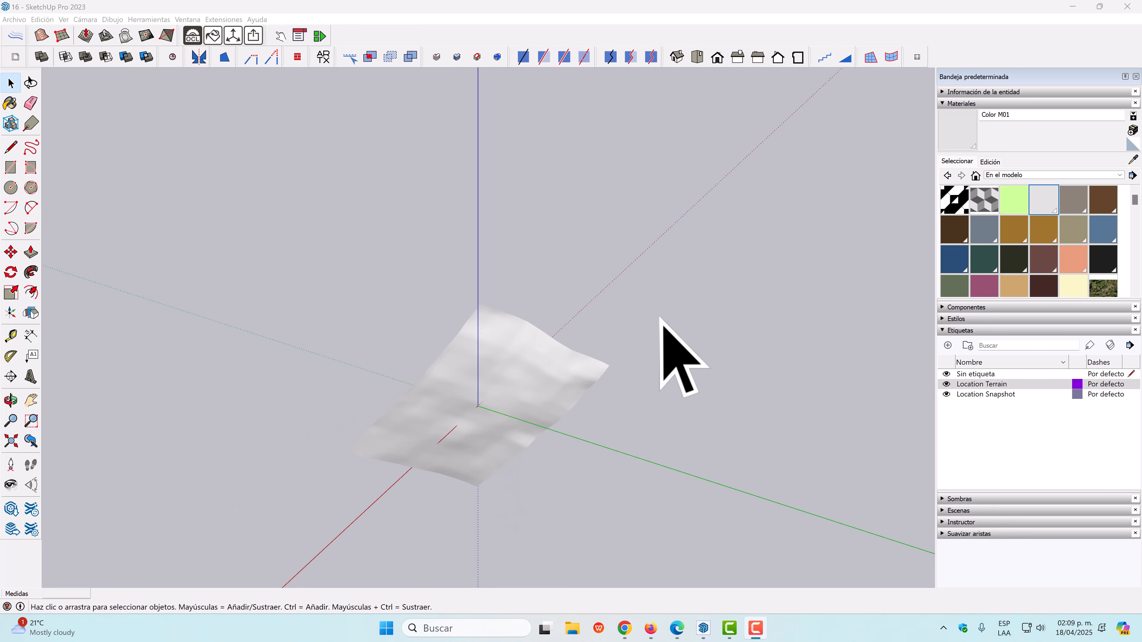
scroll(472, 454, up, 4)
scroll(495, 389, up, 2)
click(503, 381)
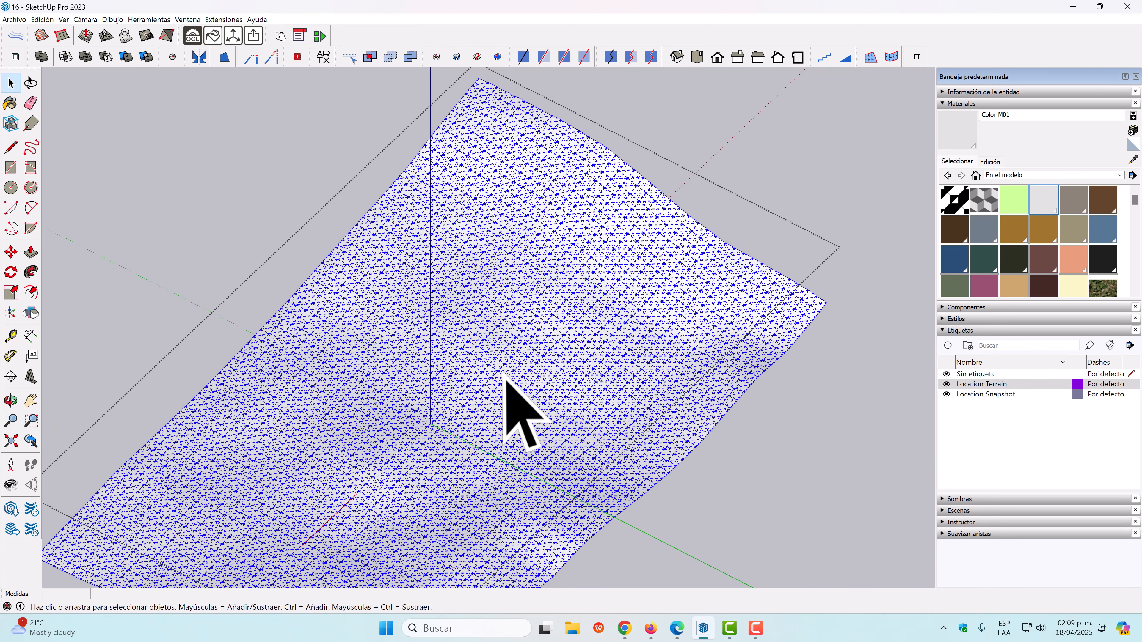
click(9, 105)
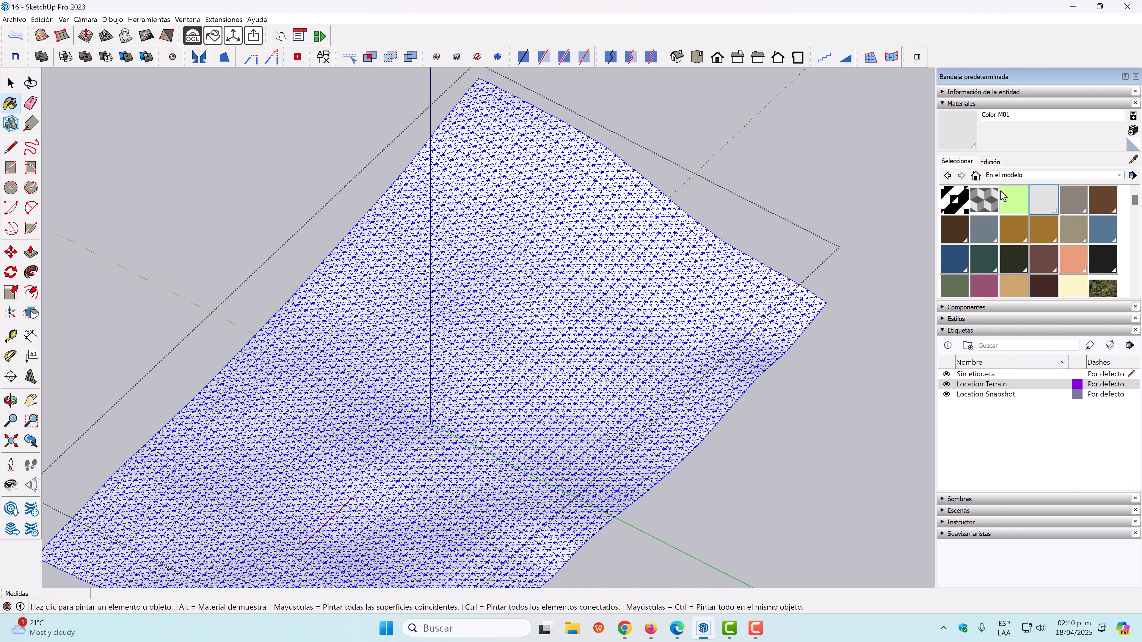
click(1120, 175)
click(1119, 176)
click(1120, 176)
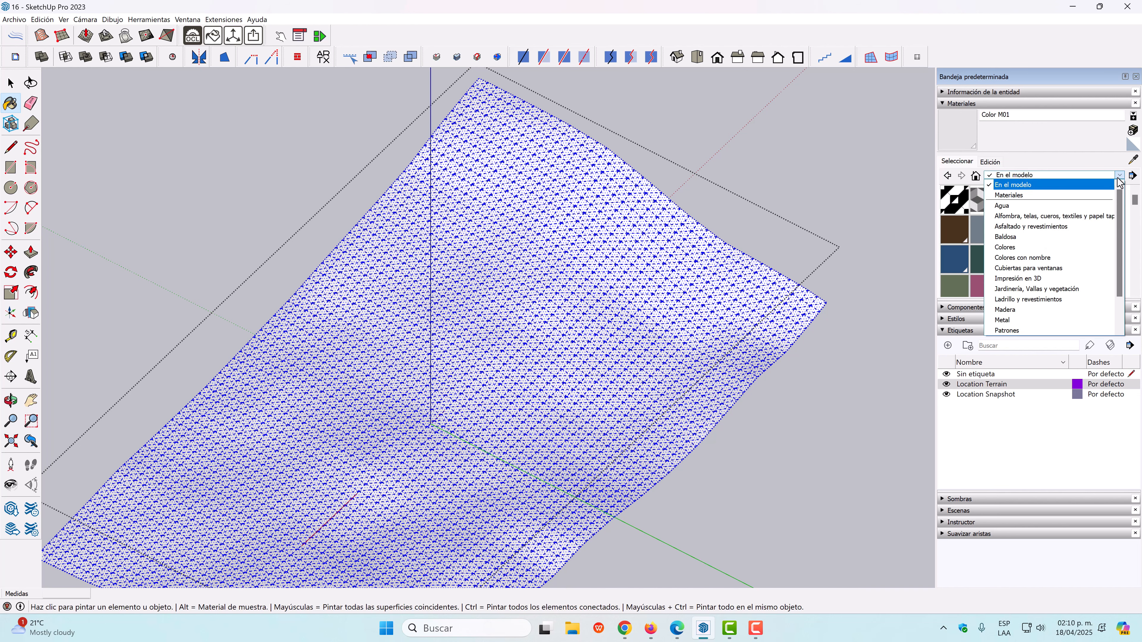
click(1025, 330)
click(1101, 201)
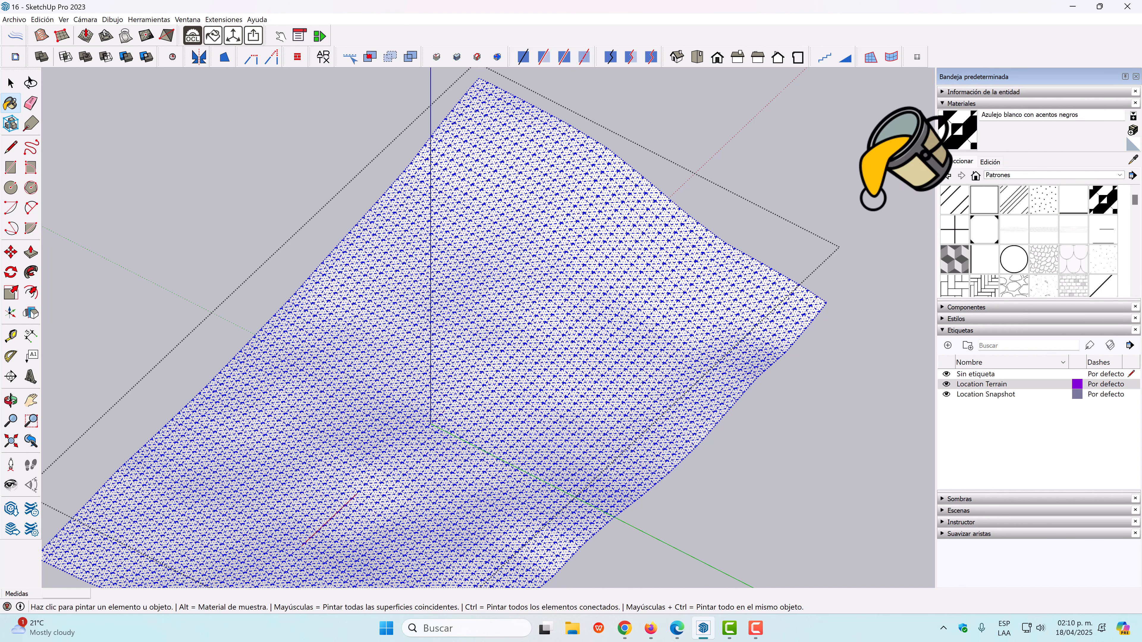
click(490, 316)
Create a new material from the black-and-white tile pattern with a texture size of 15 m.
scroll(491, 317, up, 10)
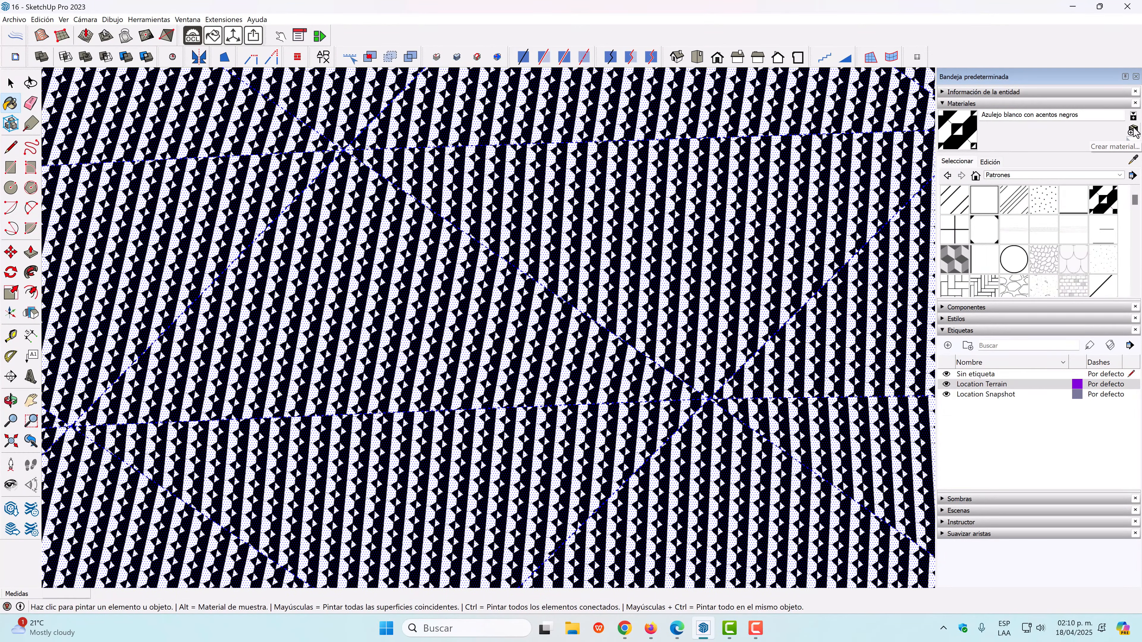
click(1133, 130)
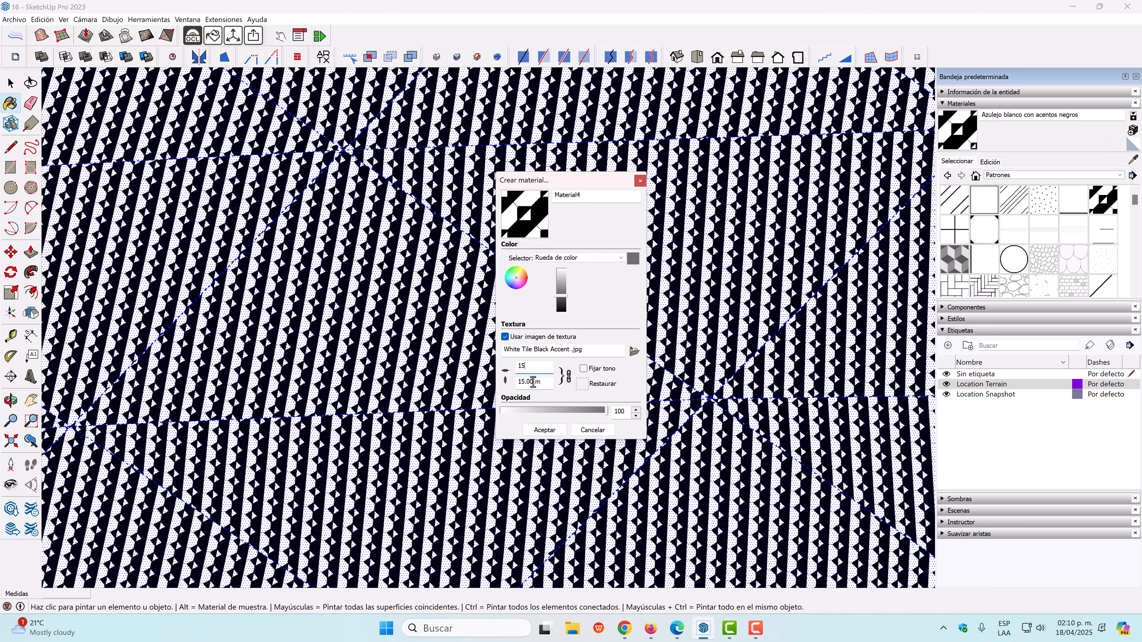
click(545, 430)
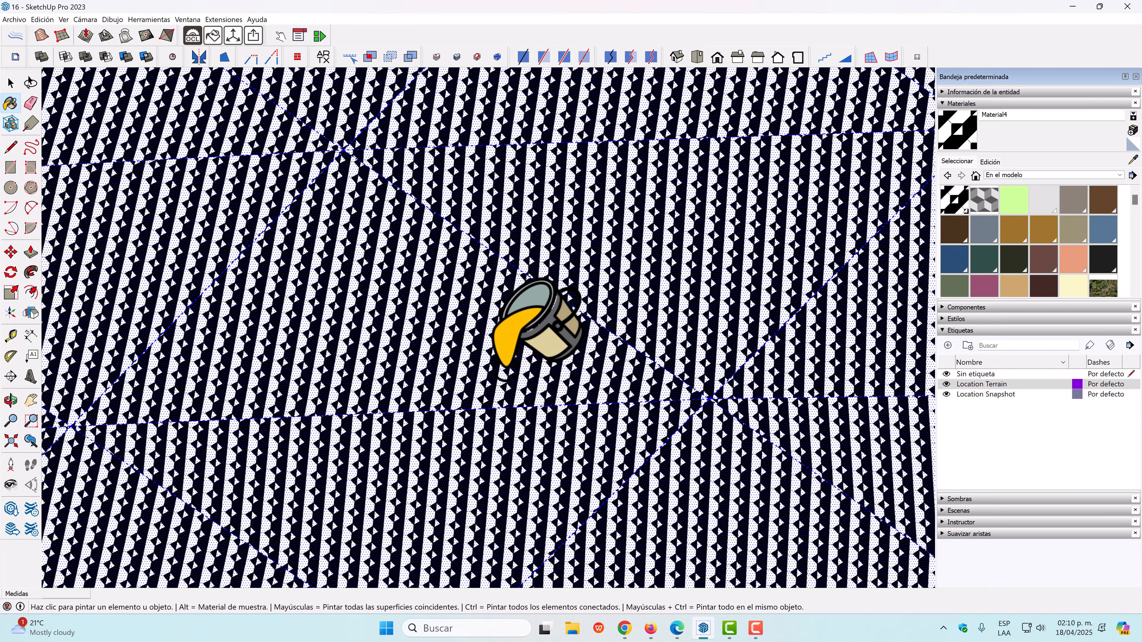
Examine how the tile pattern is mapped across the terrain's slopes, both close up and from afar.
scroll(499, 359, down, 10)
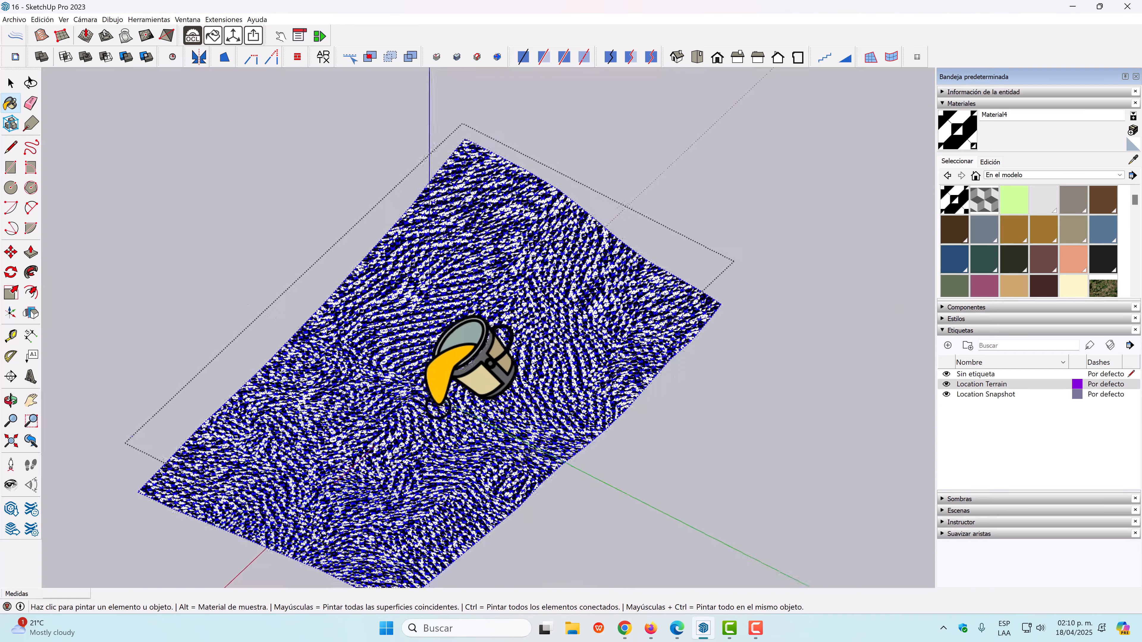
mouse_move(434, 403)
middle_down()
mouse_move(438, 382)
mouse_move(434, 398)
middle_up()
scroll(434, 398, up, 5)
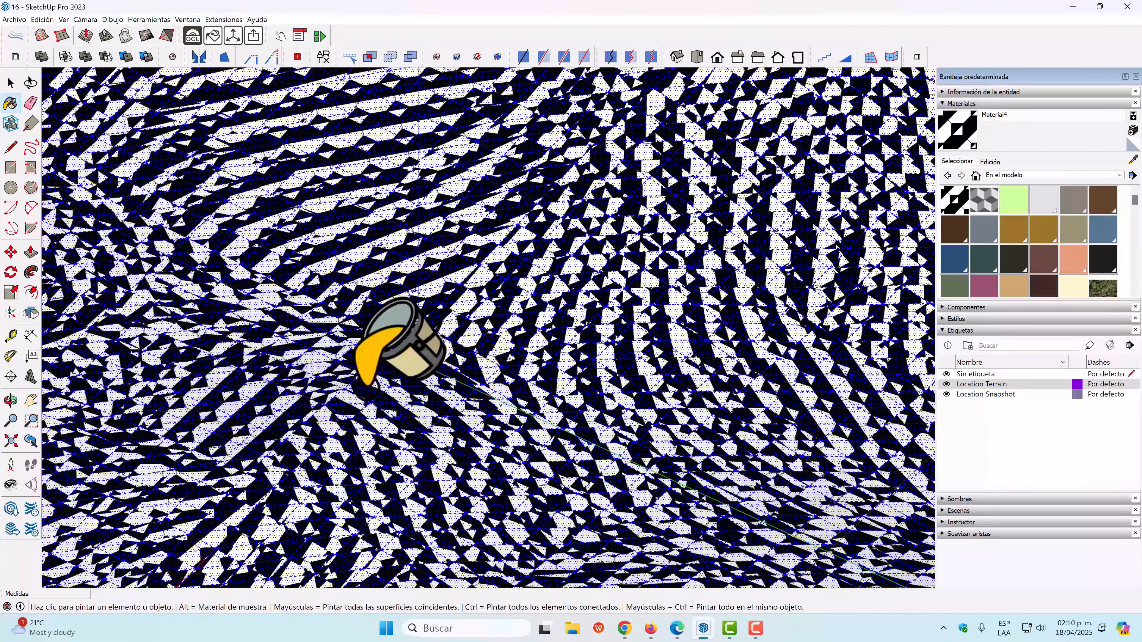
scroll(488, 399, down, 5)
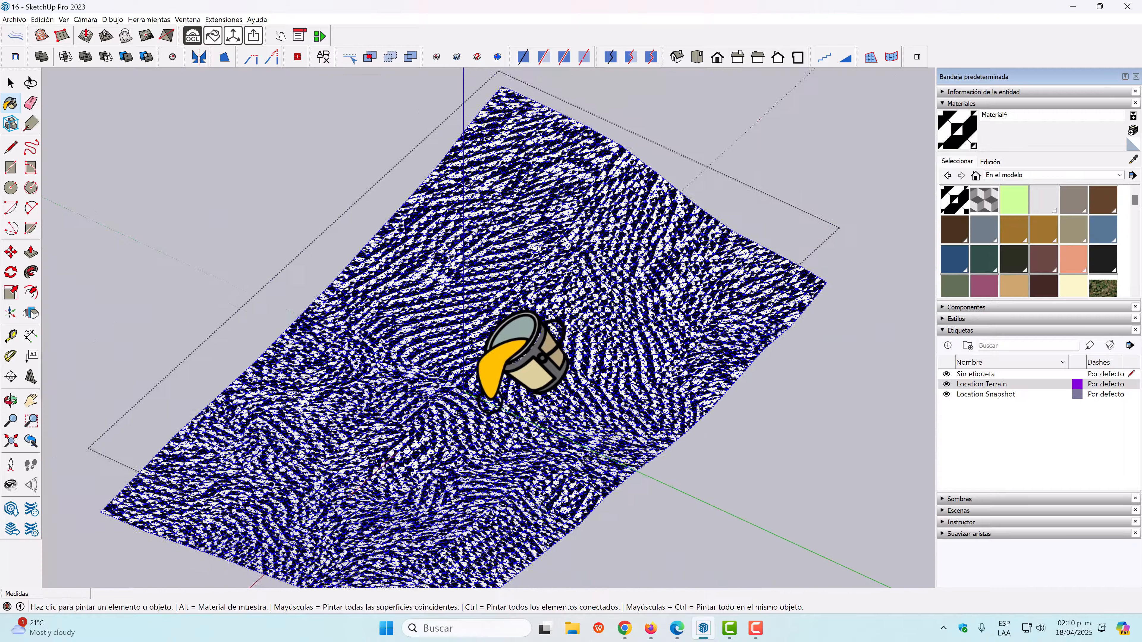
middle_drag(490, 400, 479, 434)
scroll(528, 319, up, 8)
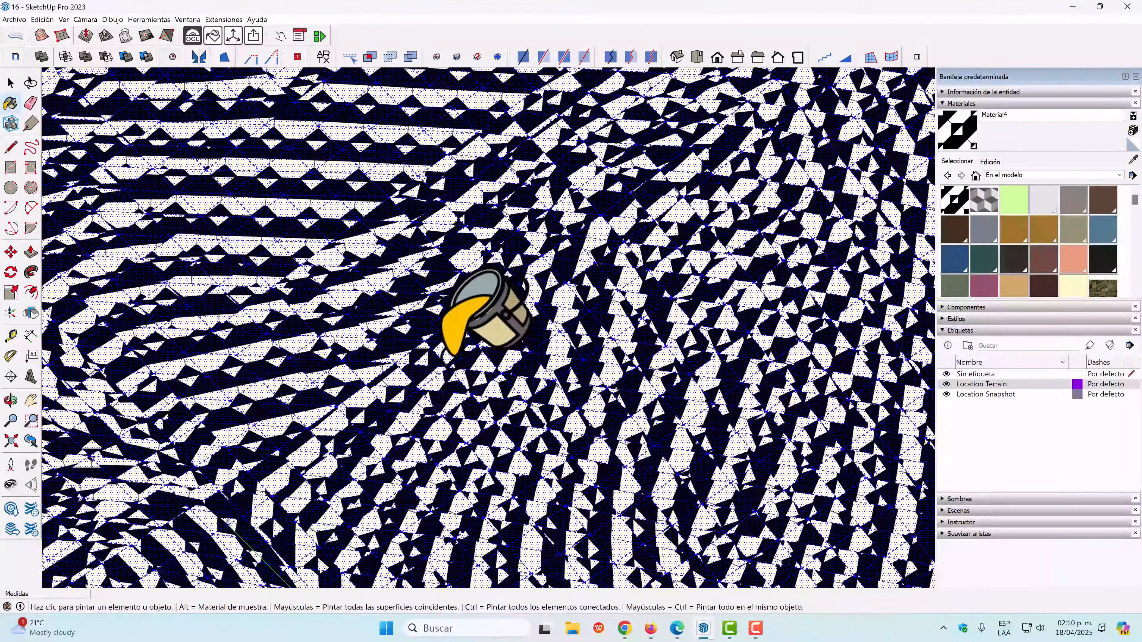
scroll(485, 319, down, 8)
mouse_move(485, 319)
middle_down()
mouse_move(436, 349)
mouse_move(420, 385)
mouse_move(435, 385)
middle_up()
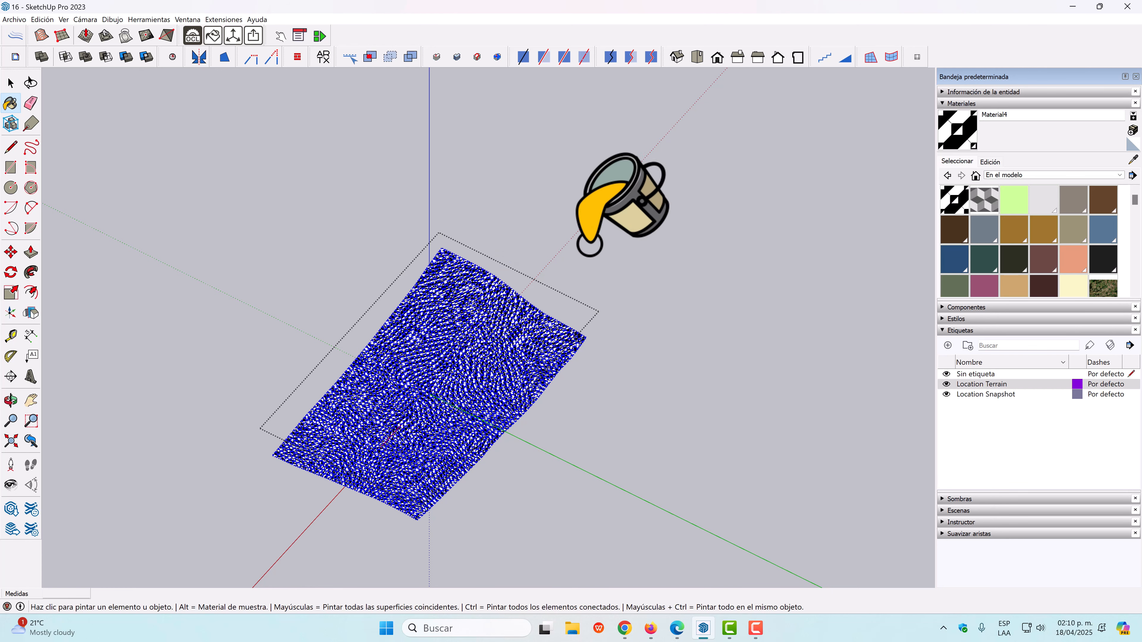
Repaint the whole terrain mesh with Color M01 from the model's materials and leave the terrain group.
click(1042, 199)
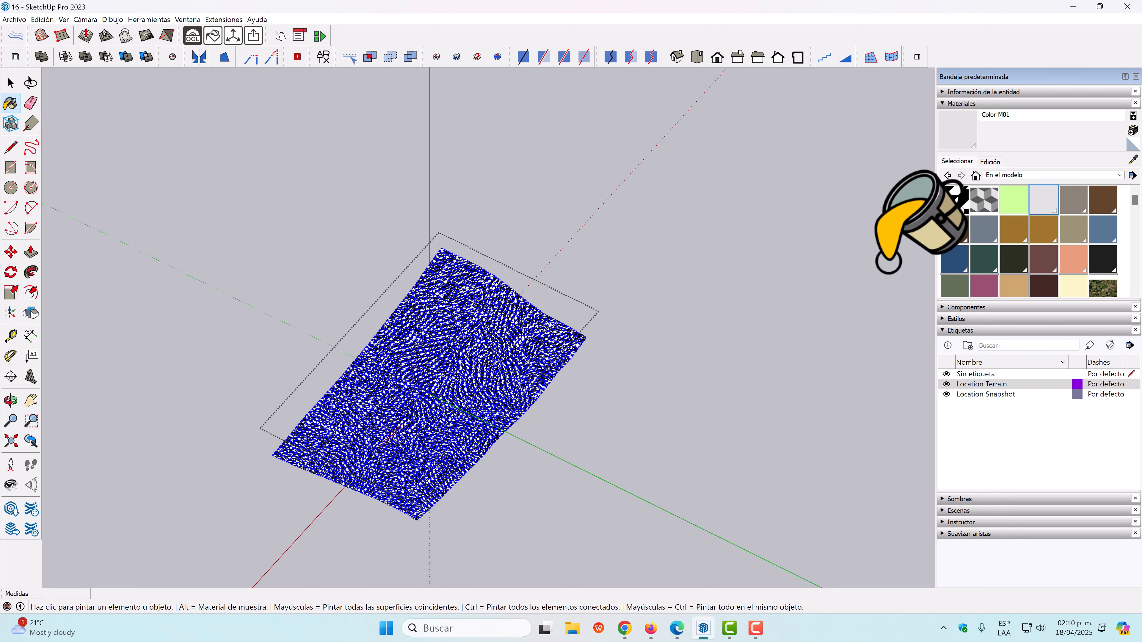
click(436, 341)
scroll(436, 341, up, 2)
key(space)
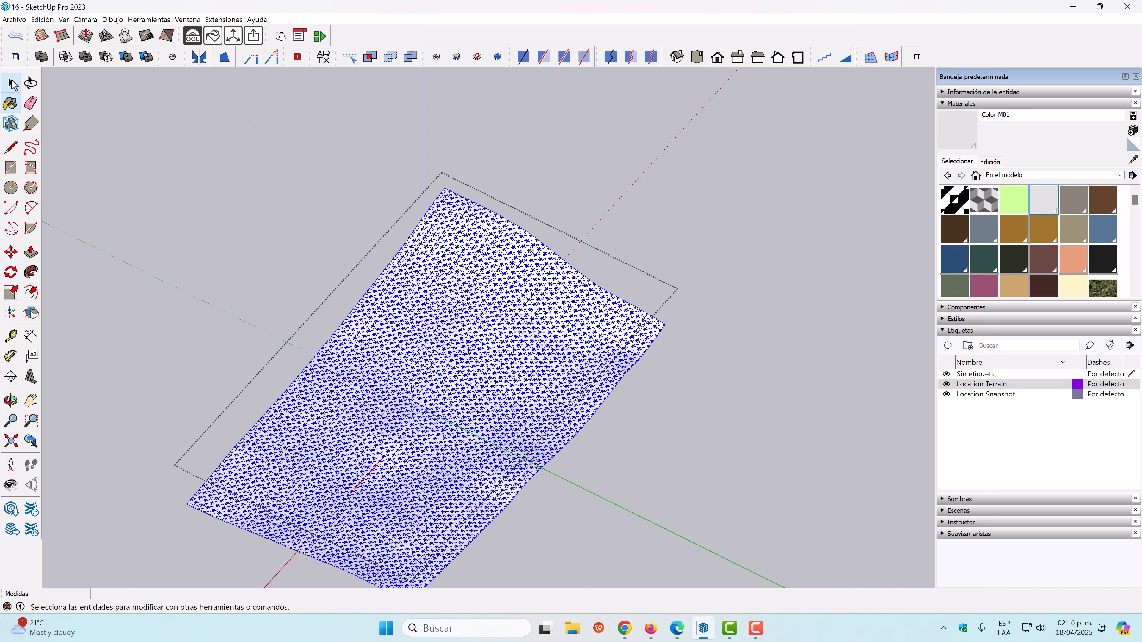
click(280, 216)
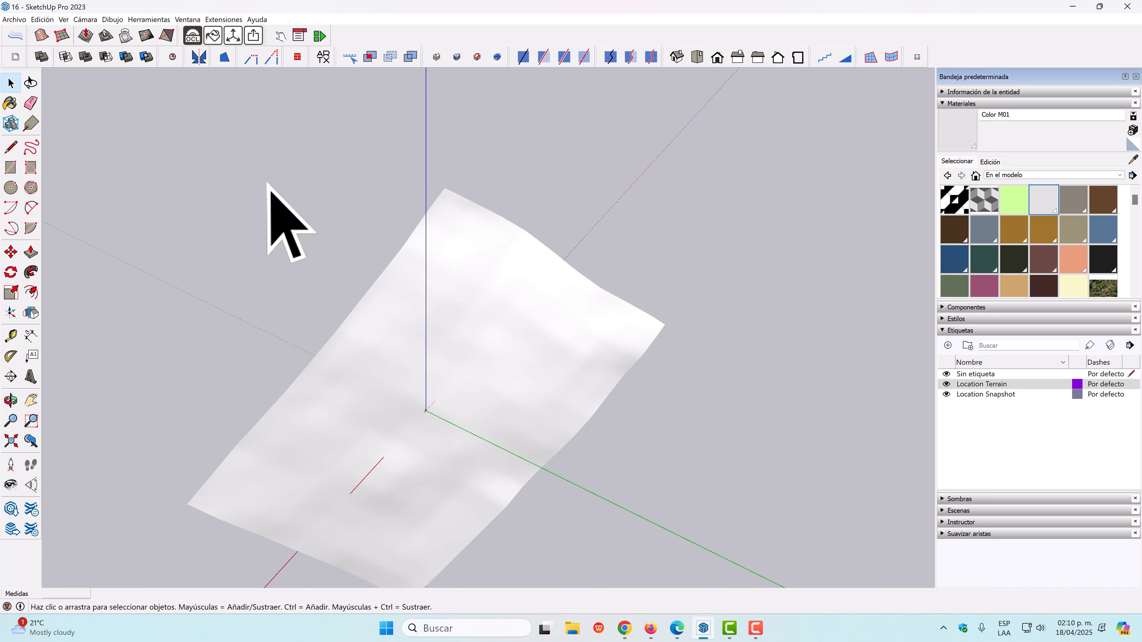
Enable the SketchUV toolbar.
click(63, 19)
click(74, 33)
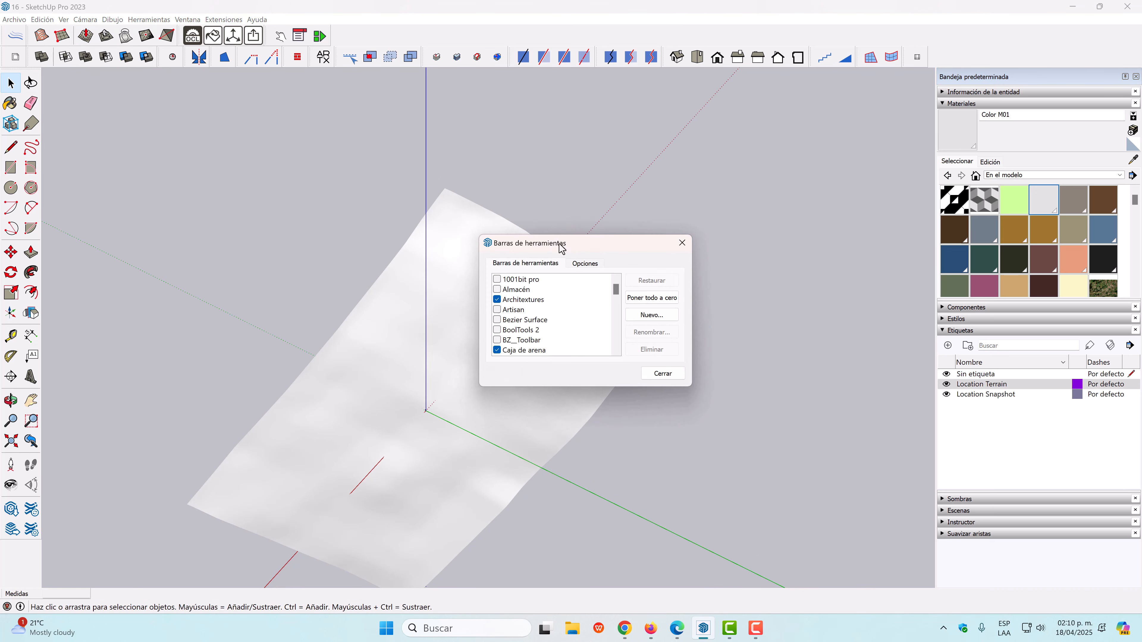
scroll(539, 306, down, 4)
scroll(559, 307, down, 12)
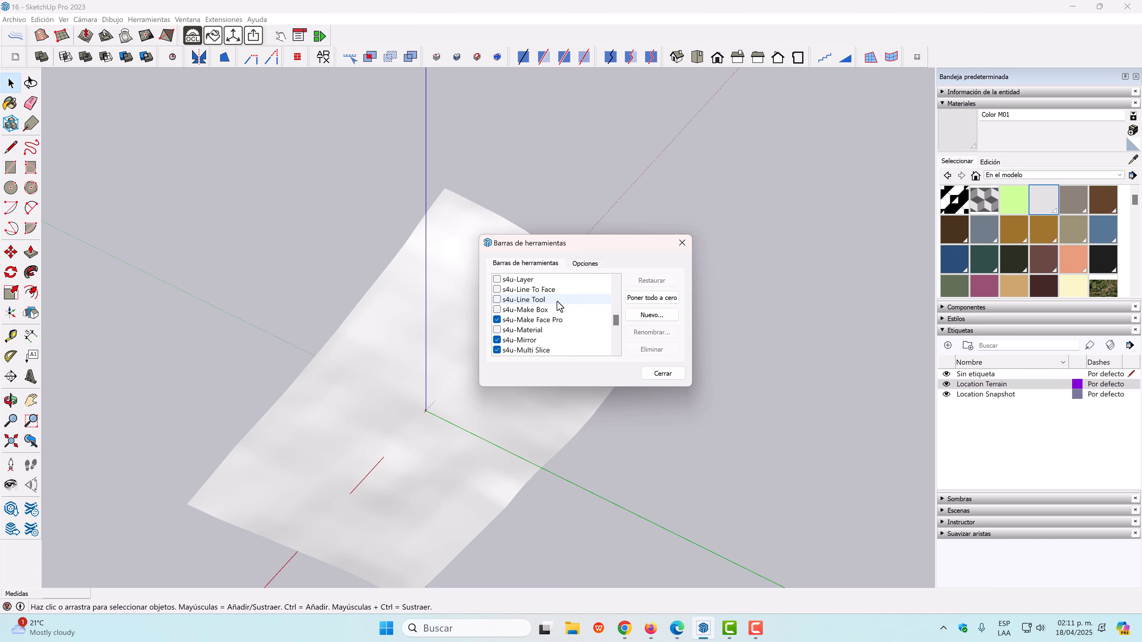
scroll(559, 306, down, 2)
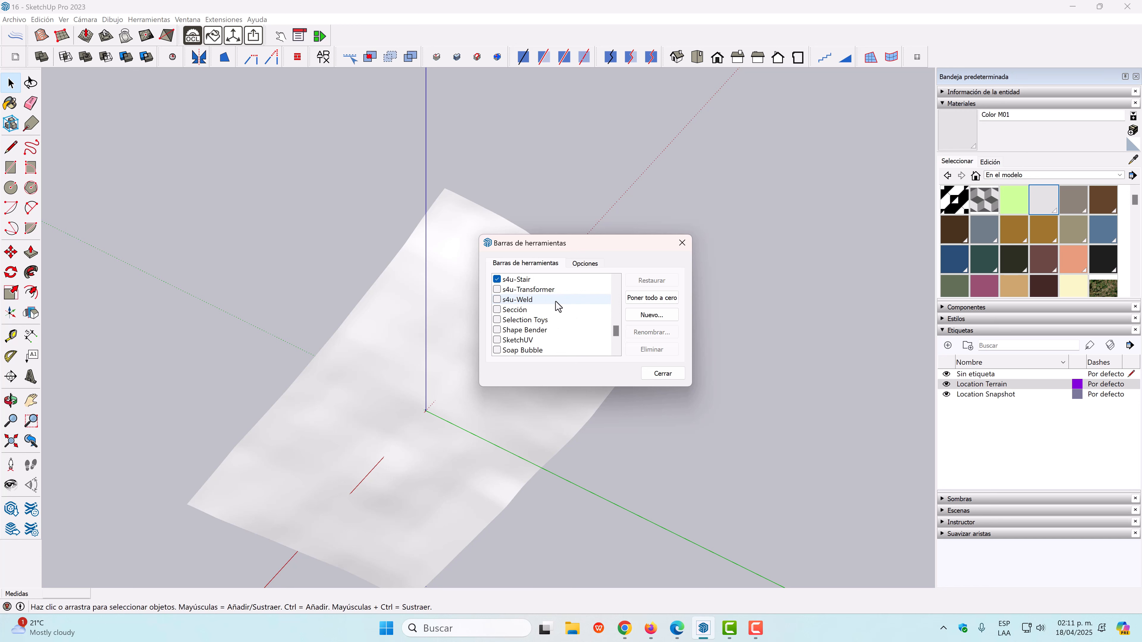
click(498, 340)
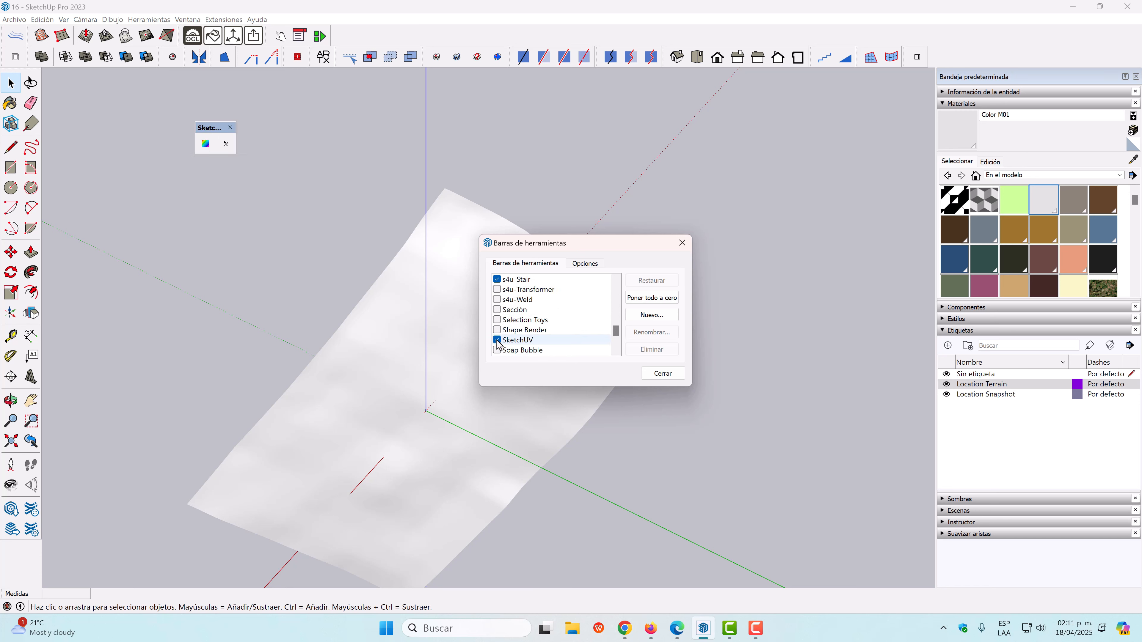
click(662, 375)
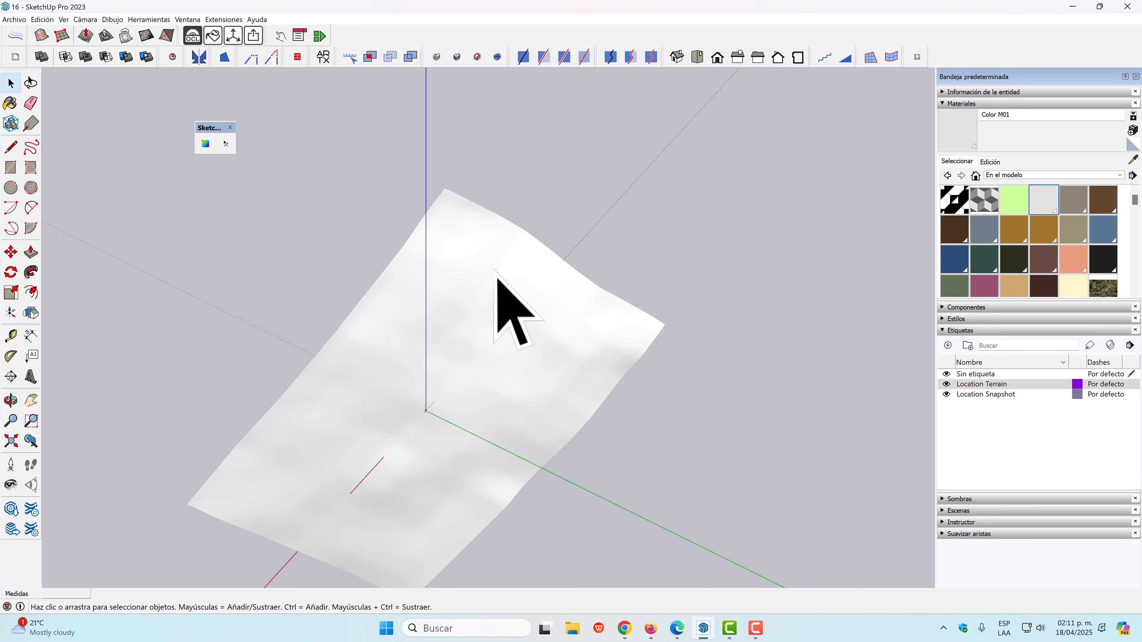
Turn on hidden geometry so the selected terrain group shows its triangulated mesh edges.
click(497, 279)
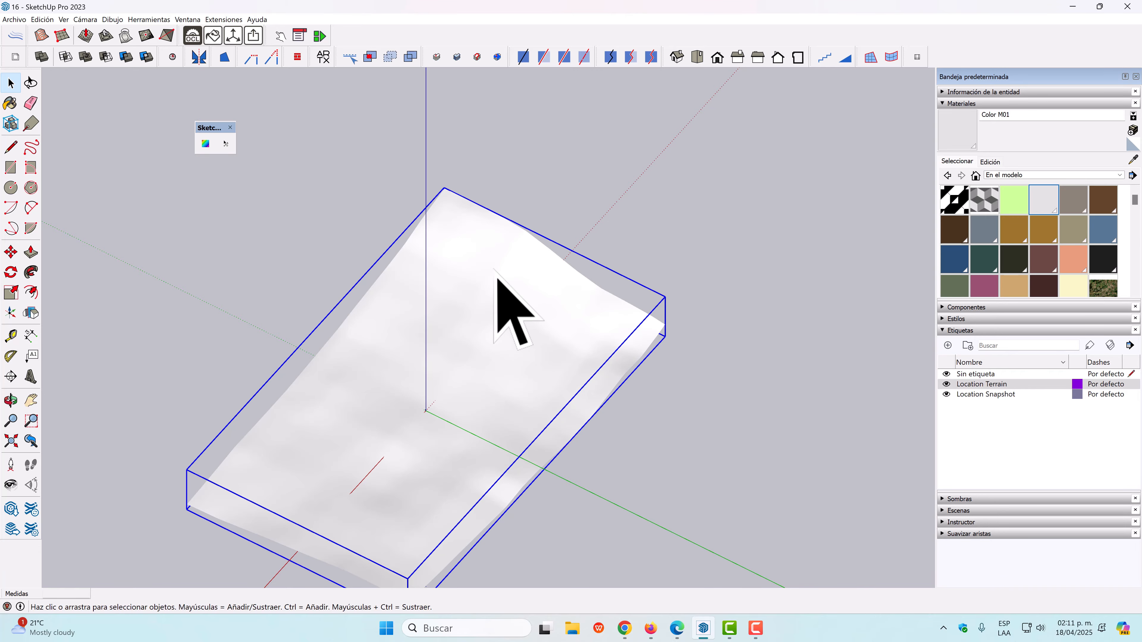
click(64, 20)
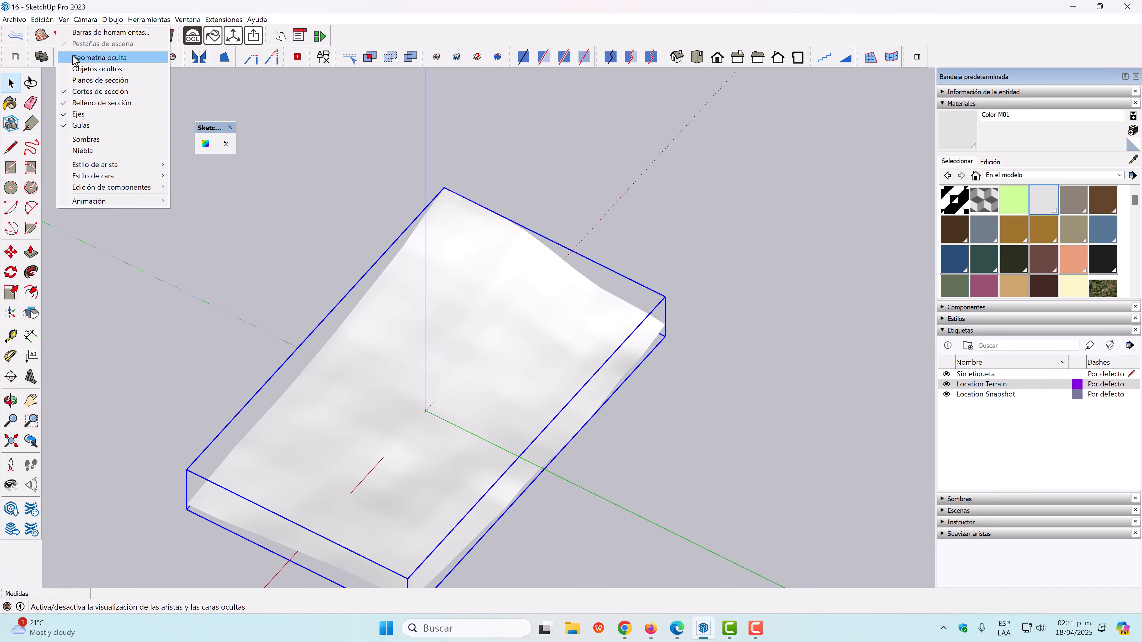
click(105, 56)
scroll(447, 388, up, 3)
scroll(441, 360, up, 5)
scroll(421, 351, down, 8)
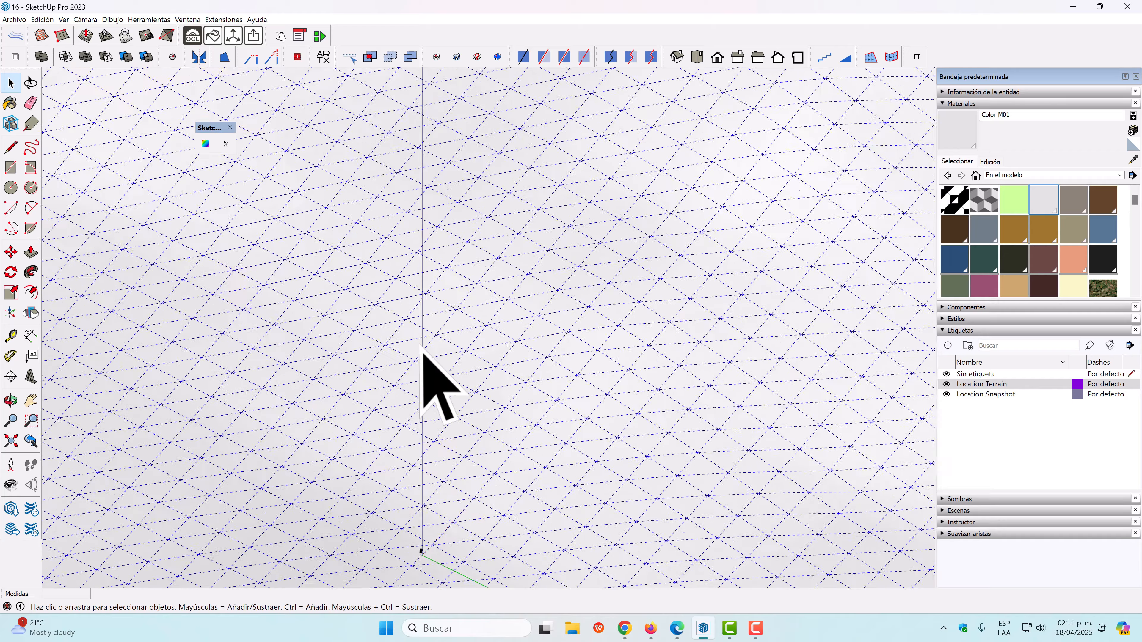
middle_drag(509, 327, 484, 396)
scroll(454, 342, up, 6)
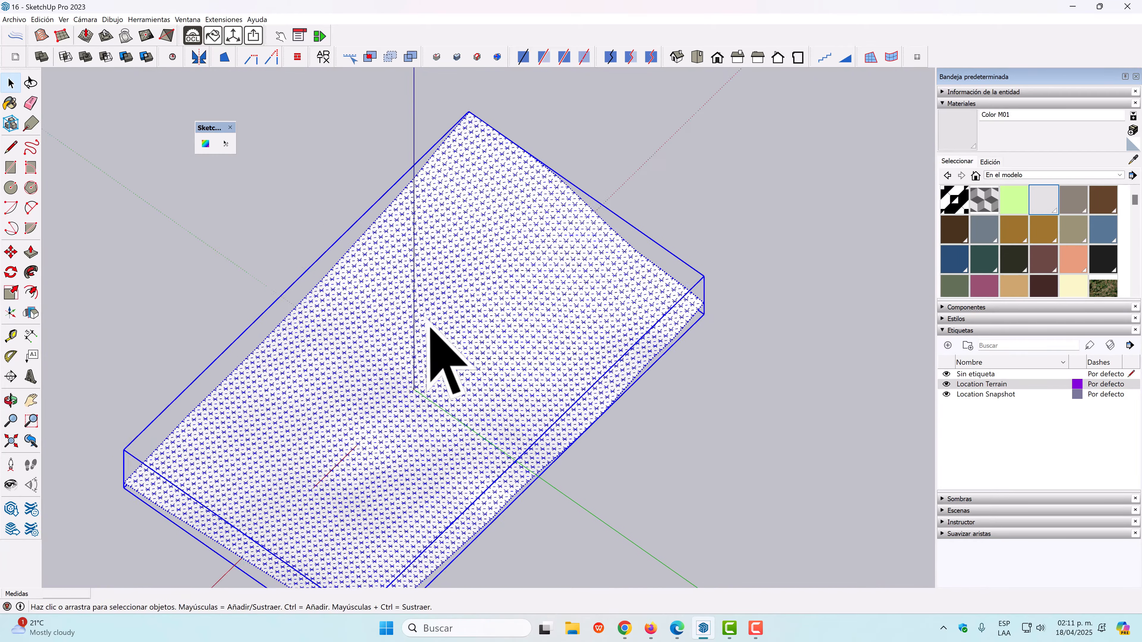
Open the terrain group, select its whole mesh and start SketchUV's mapping tool on it.
click(677, 56)
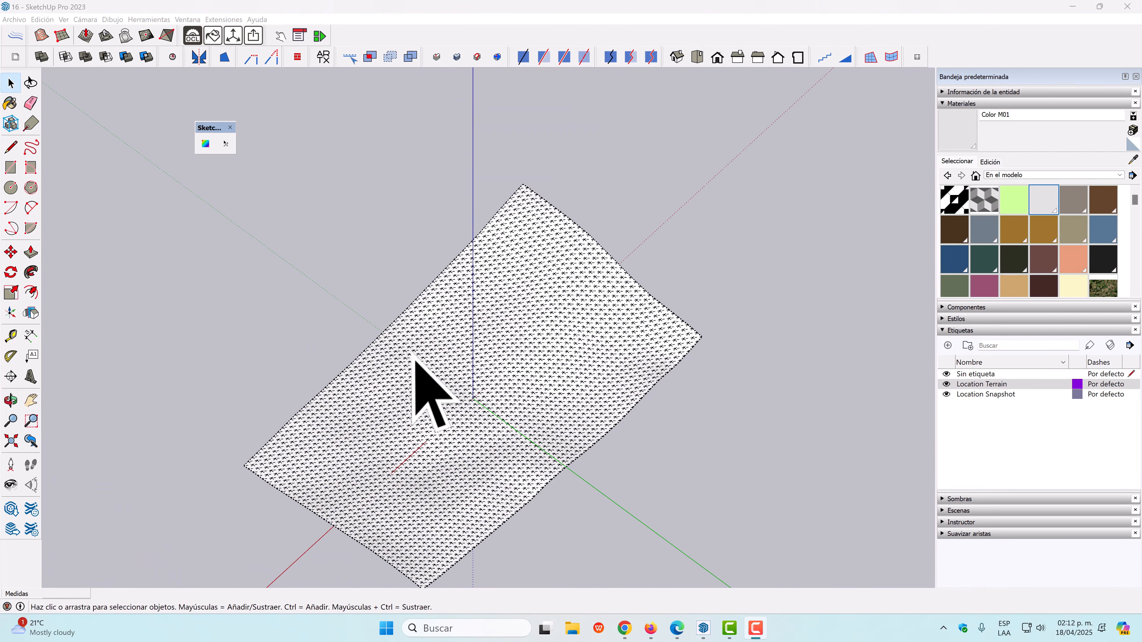
click(437, 401)
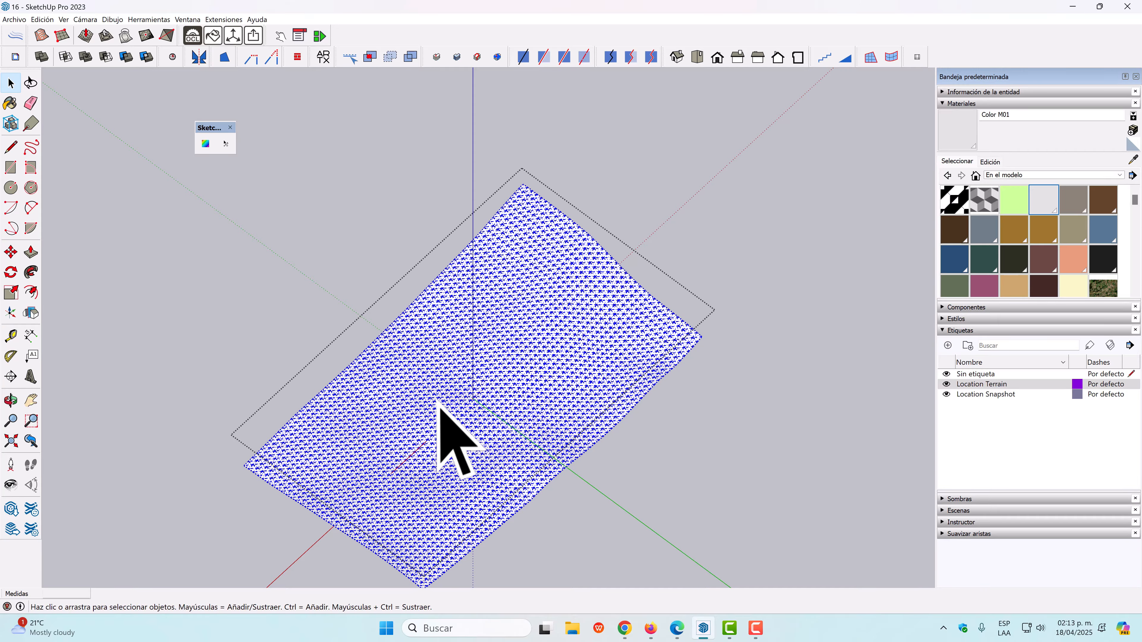
click(205, 144)
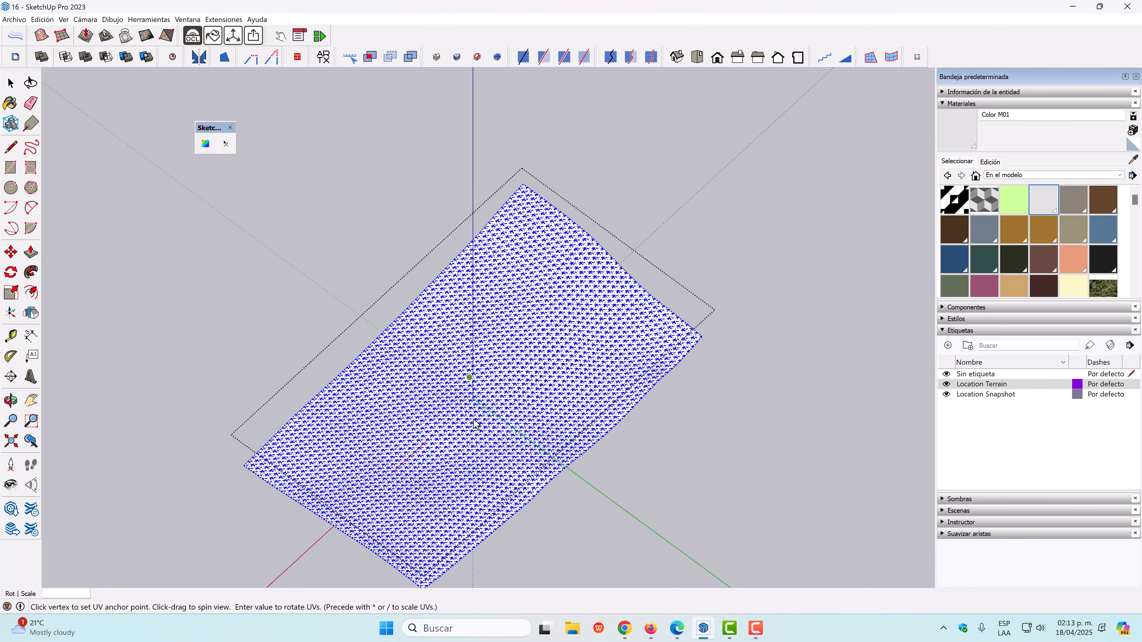
Align a top view squarely with the terrain and apply Planar Map (View) to the selected mesh.
scroll(494, 409, up, 3)
scroll(496, 410, up, 3)
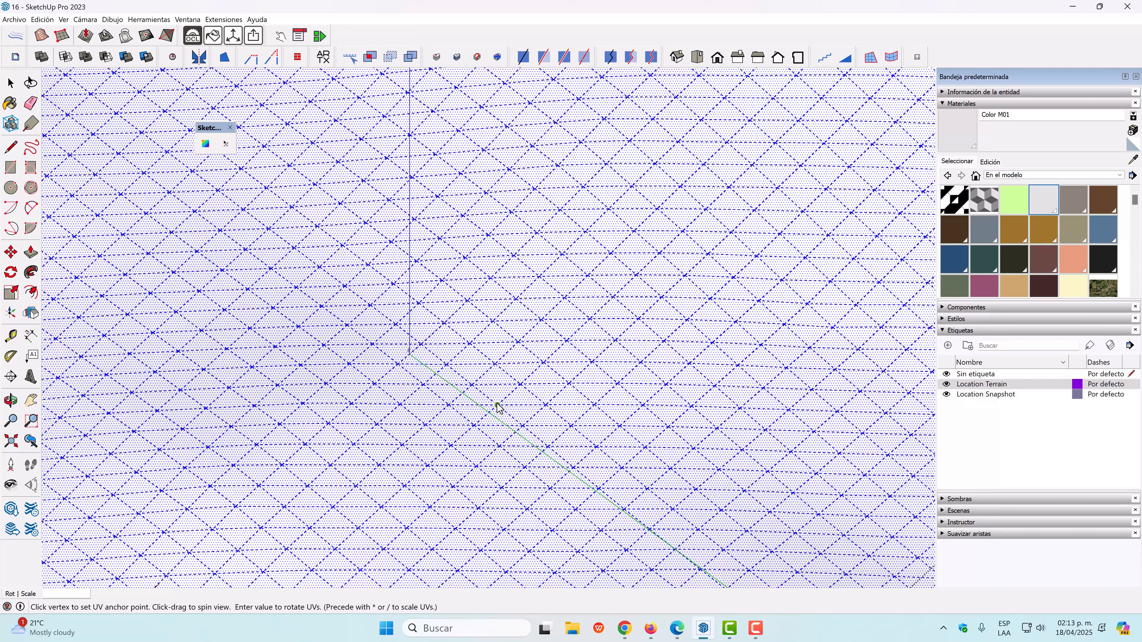
scroll(498, 408, down, 10)
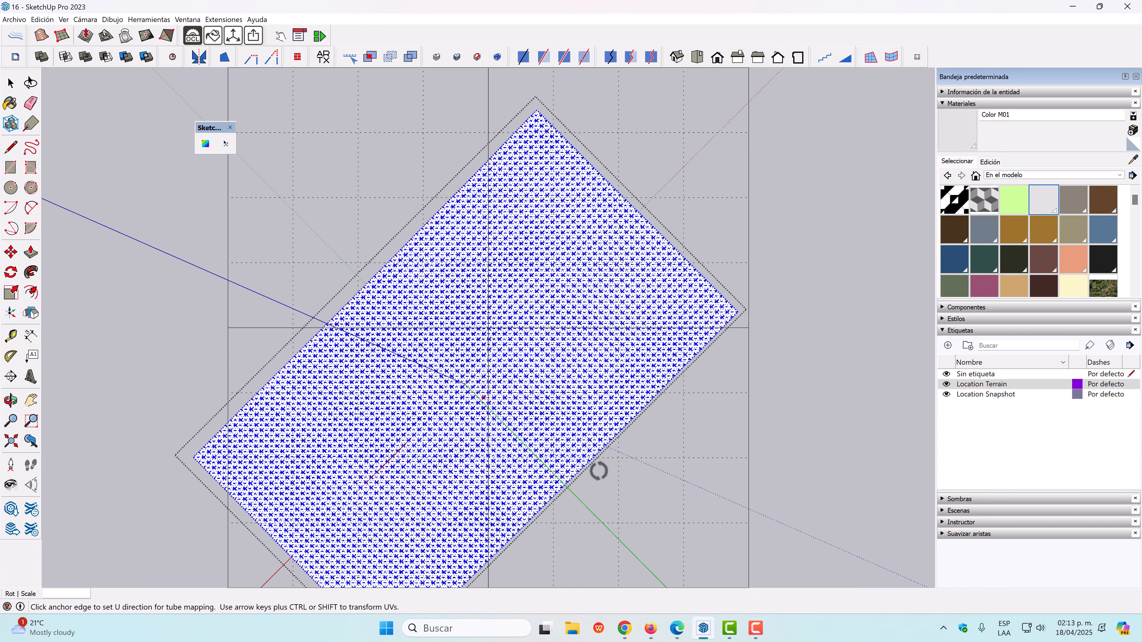
middle_drag(597, 481, 704, 356)
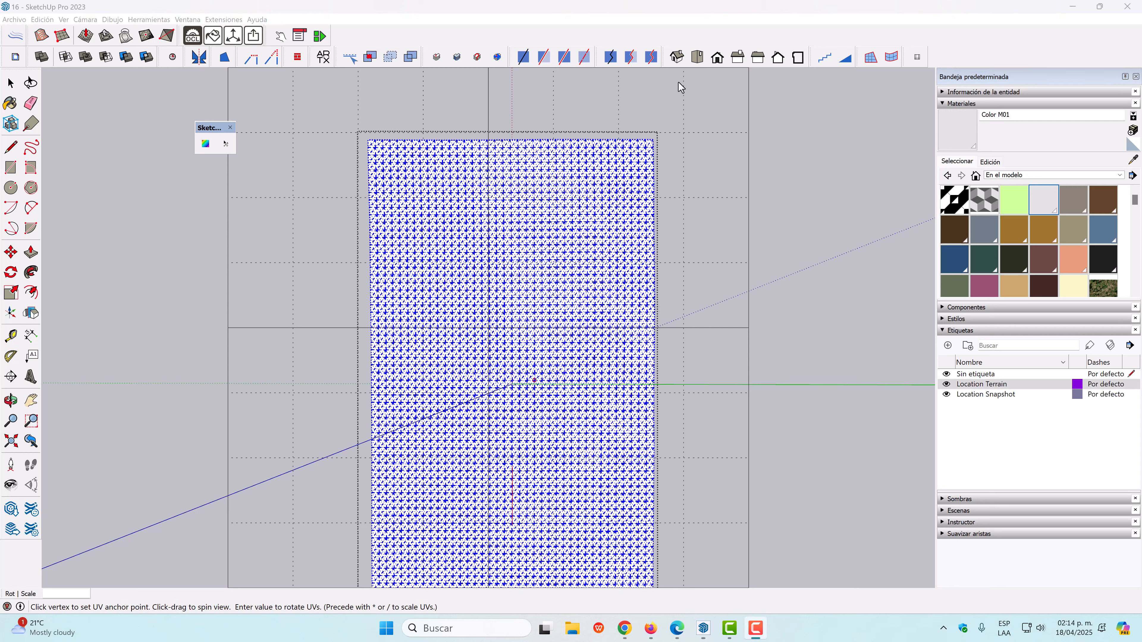
right_click(527, 320)
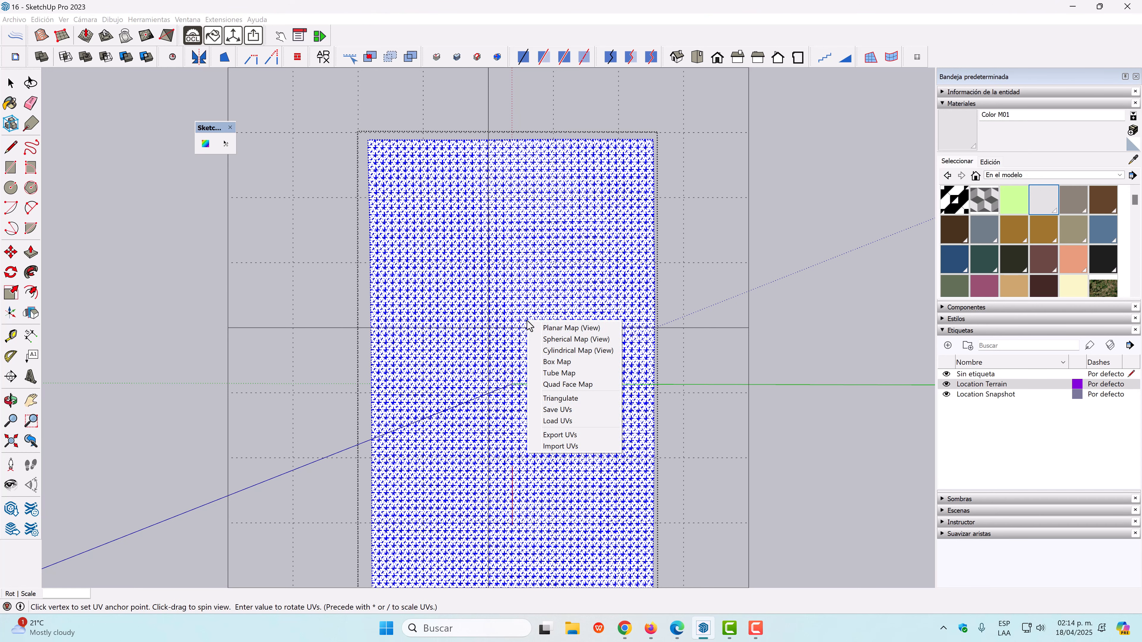
click(573, 332)
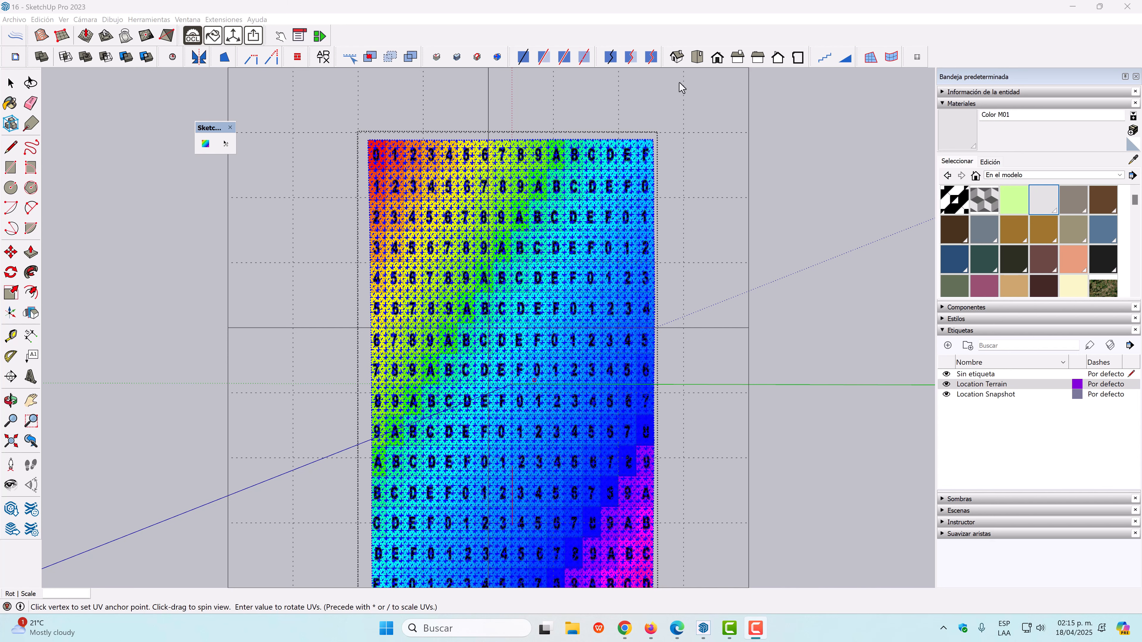
Shift the UV map in small increments across the terrain, first vertically and then horizontally.
click(548, 397)
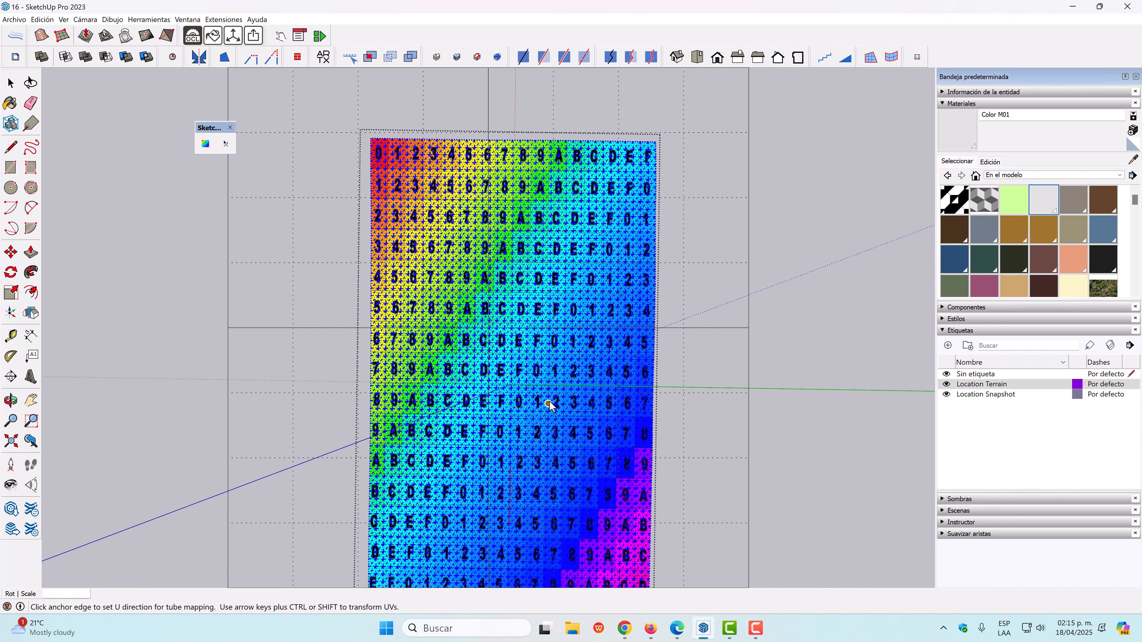
key(Up)
key(Up)
key(Up)
key(Down)
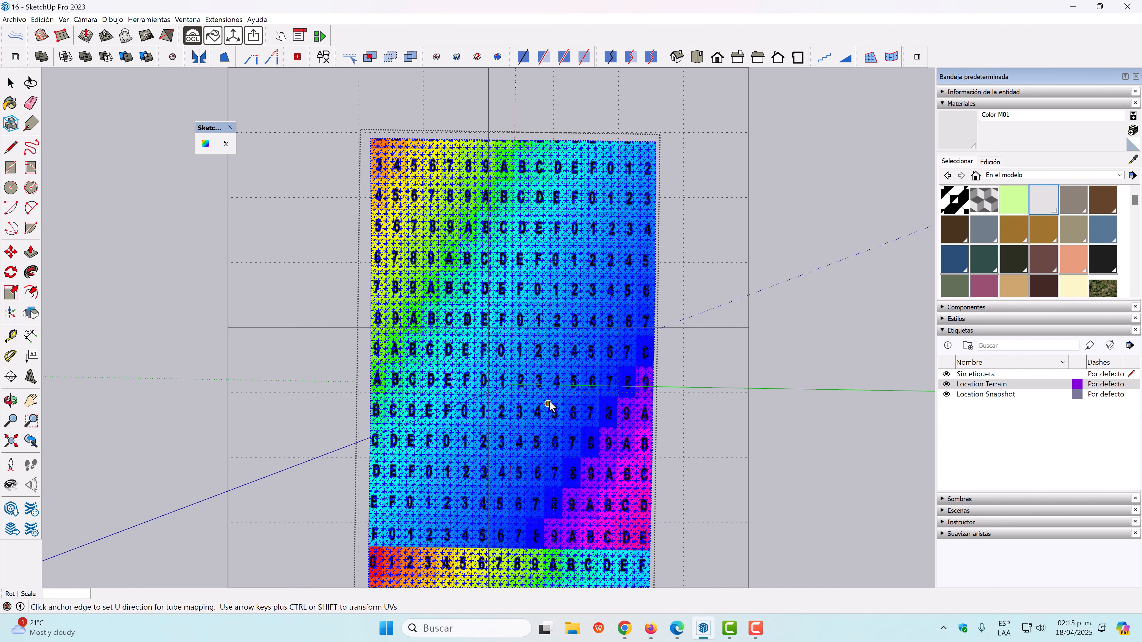
key(Right)
key(Right)
key(Right)
key(Right)
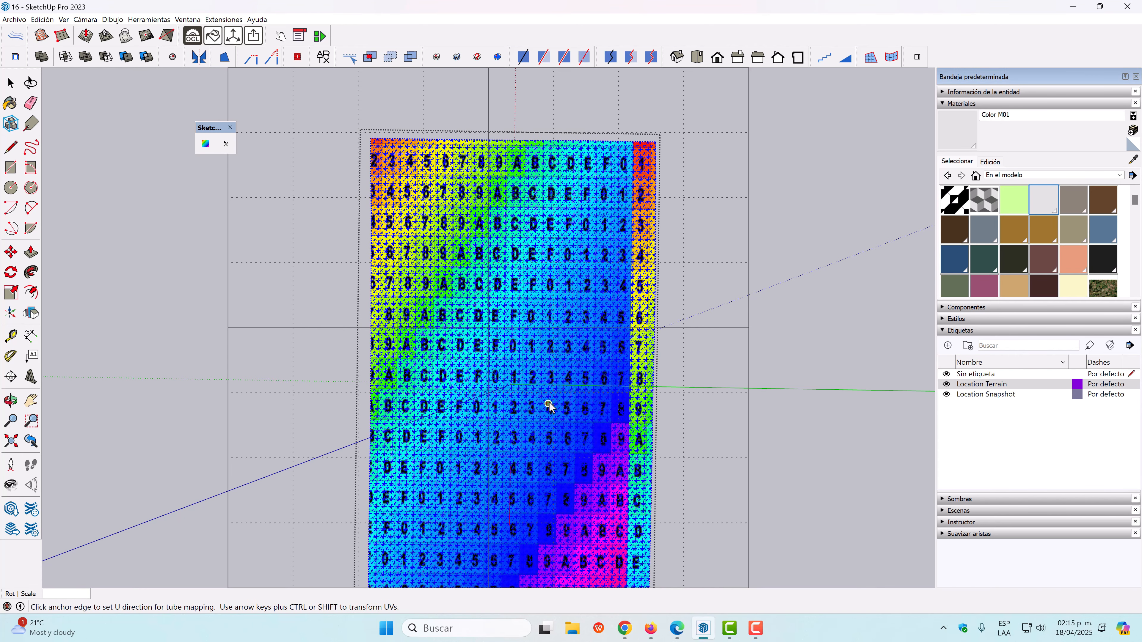
key(Left)
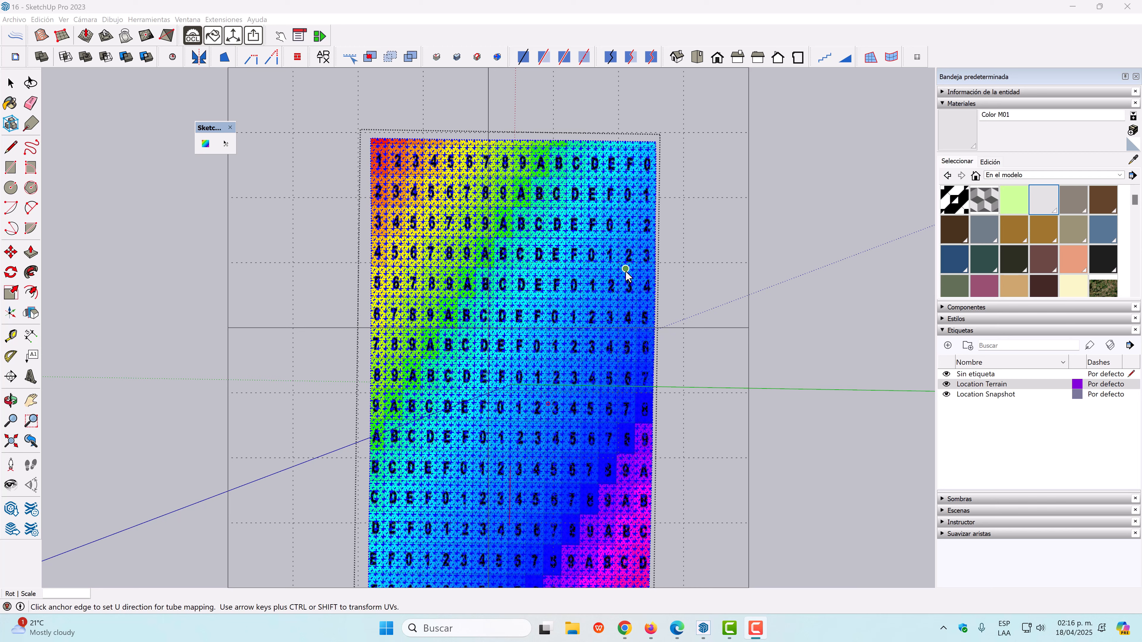
Set a UV anchor vertex on the mesh, then stretch and narrow the UV map horizontally in small increments.
click(583, 340)
key(ctrl+Right)
key(ctrl+Right)
key(ctrl+Right)
key(ctrl+Right)
key(ctrl+Right)
key(ctrl+Right)
key(ctrl+Right)
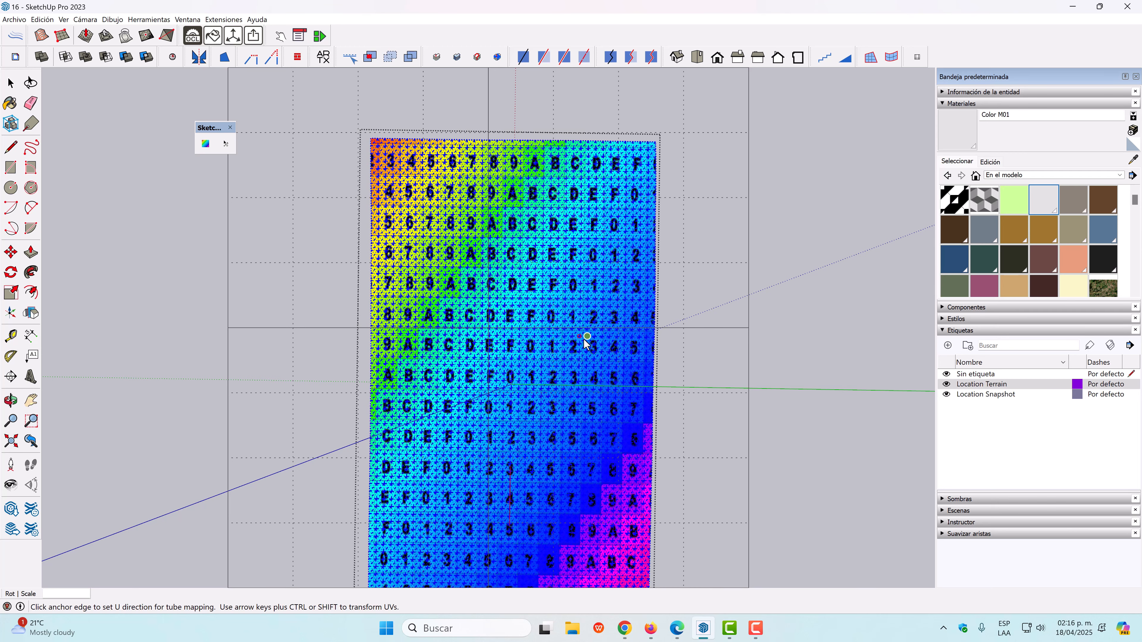
key(ctrl+Left)
key(ctrl+Left)
key(ctrl+Left)
key(ctrl+Left)
key(ctrl+Left)
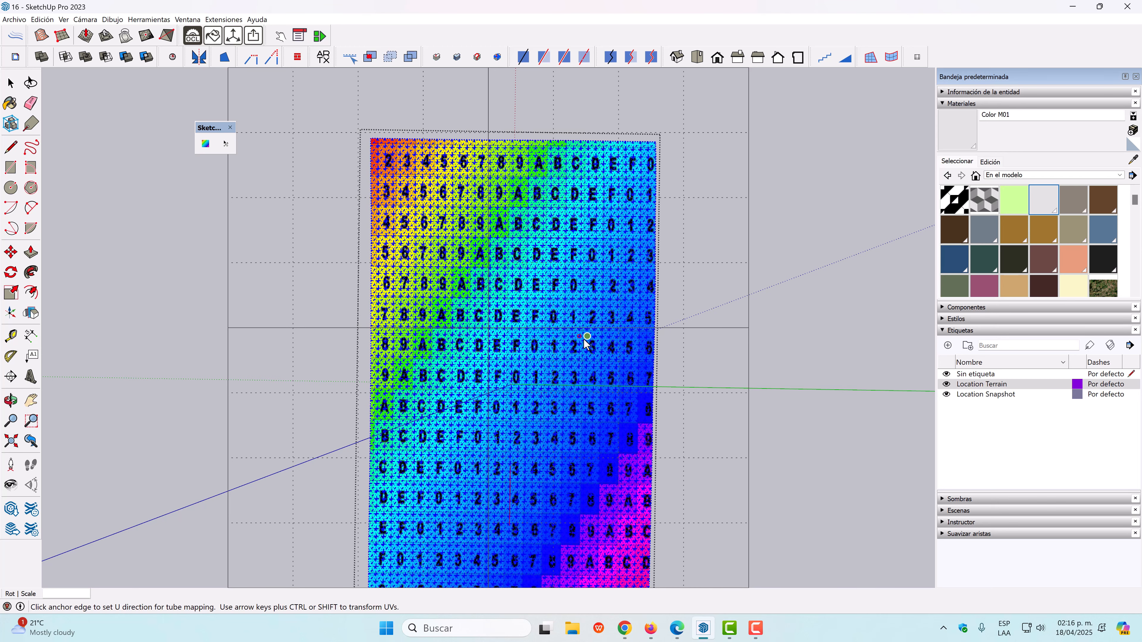
key(ctrl+Right)
Adjust the UV map's vertical scale in small increments in both directions.
key(ctrl+Up)
key(ctrl+Up)
key(ctrl+Up)
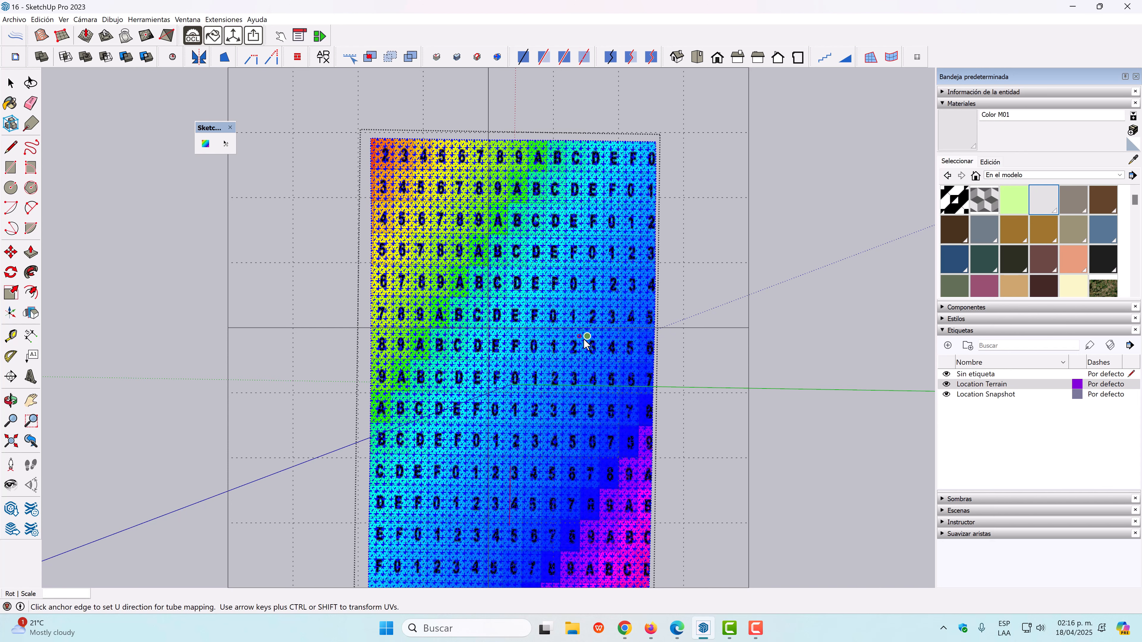
key(ctrl+Down)
key(ctrl+Down)
key(ctrl+Down)
key(ctrl+Down)
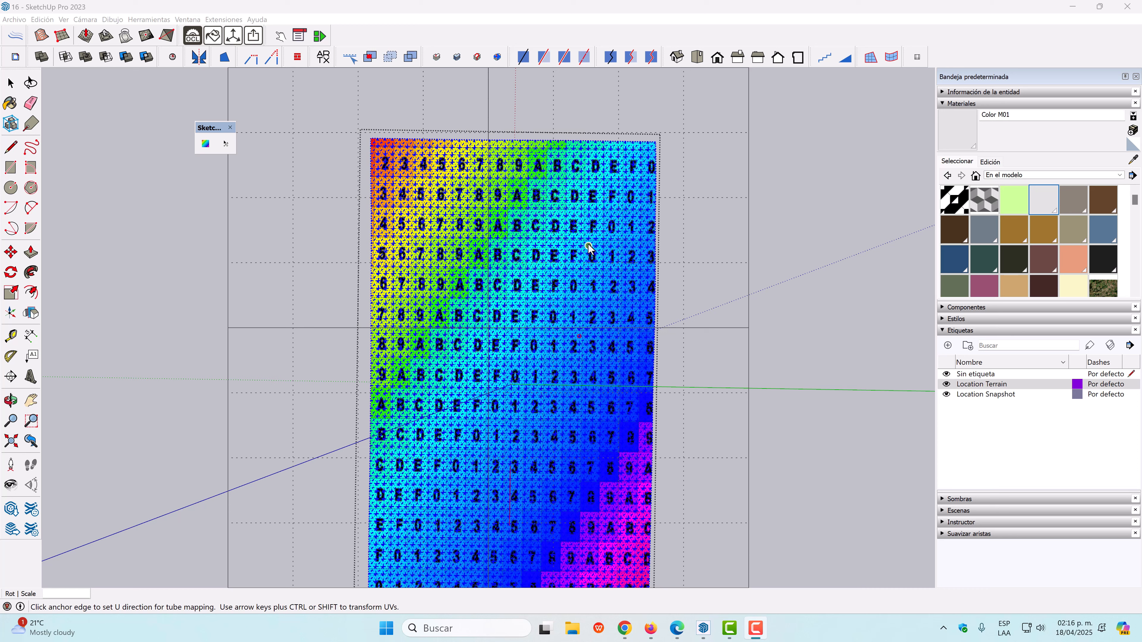
Rotate the UV map clockwise about the anchor vertex in small increments until its rows are clearly tilted.
click(587, 295)
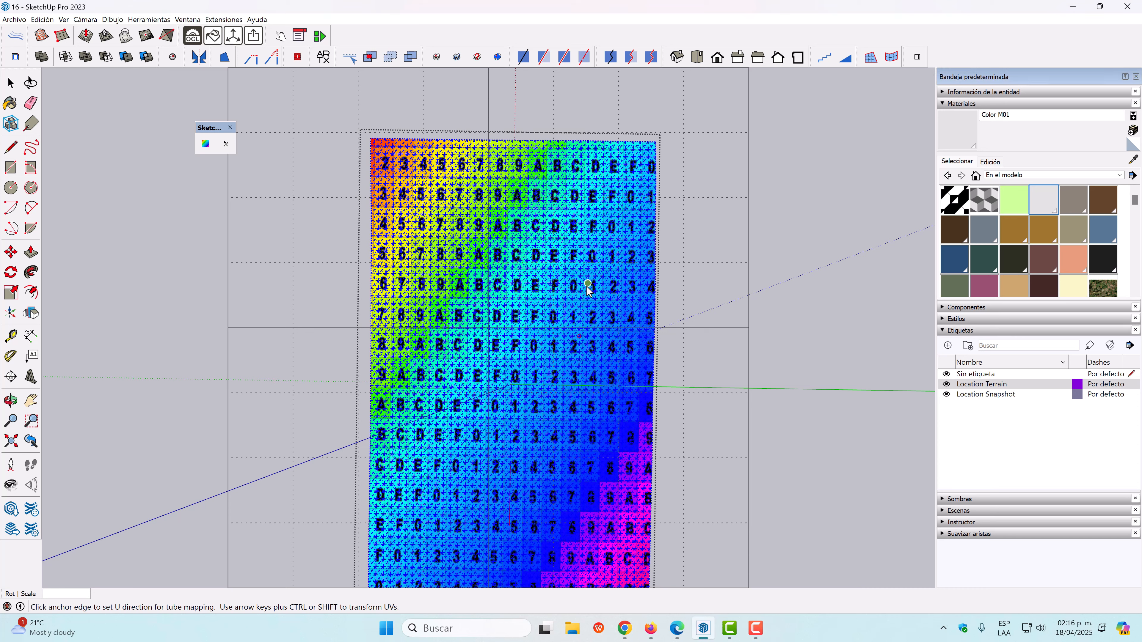
key(ctrl+Right)
key(ctrl+Right)
key(ctrl+Right)
key(ctrl+Right)
key(ctrl+Right)
key(ctrl+Right)
key(ctrl+Right)
key(ctrl+Right)
key(ctrl+Right)
key(ctrl+Right)
key(ctrl+Right)
key(ctrl+Right)
key(ctrl+Right)
key(ctrl+Right)
key(ctrl+Right)
key(ctrl+Right)
key(ctrl+Right)
key(ctrl+Right)
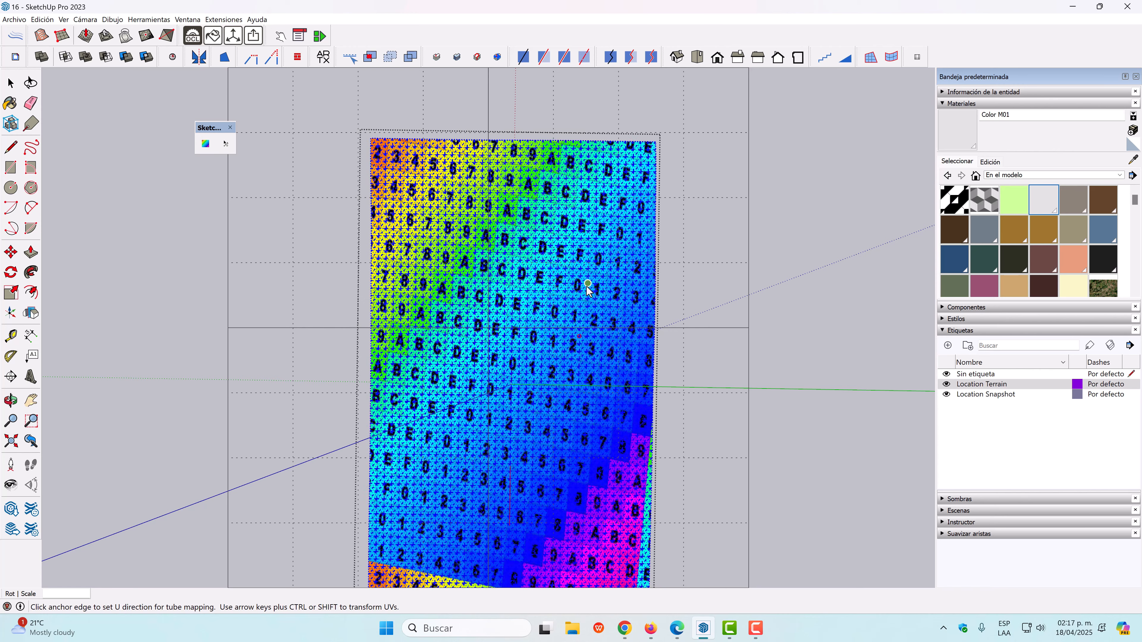
key(ctrl+Right)
key(ctrl+Right)
key(ctrl+Right)
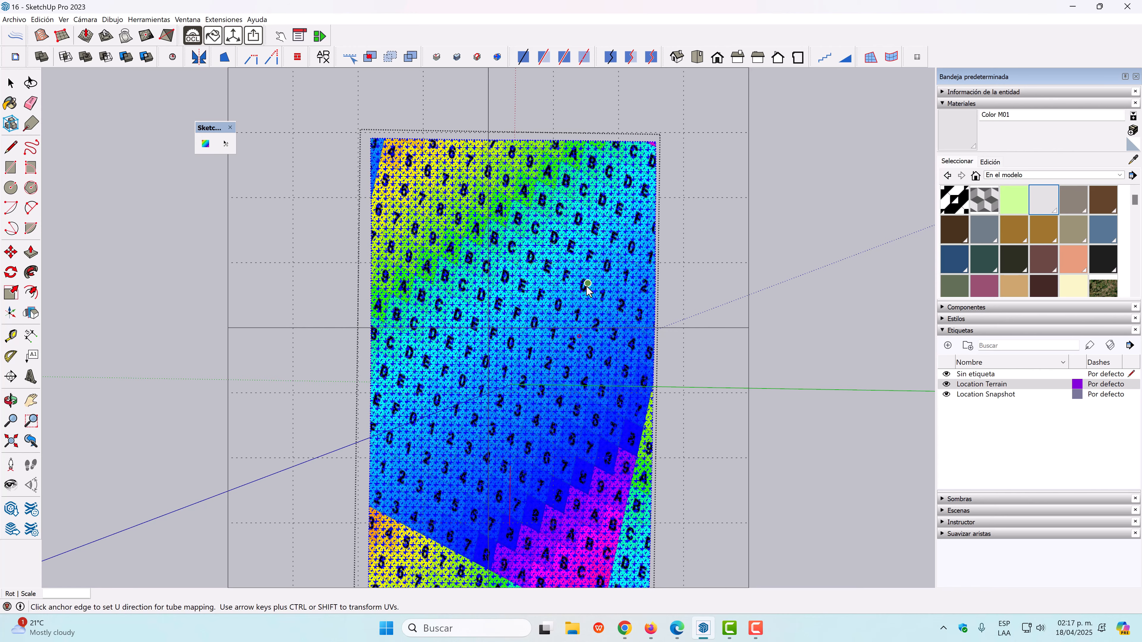
Rotate the UV map counterclockwise in small increments until its rows run nearly level across the terrain.
key(ctrl+Left)
key(ctrl+Left)
key(ctrl+Left)
key(ctrl+Left)
key(ctrl+Left)
key(ctrl+Left)
key(ctrl+Left)
key(ctrl+Left)
key(ctrl+Left)
key(ctrl+Left)
key(ctrl+Left)
key(ctrl+Left)
key(ctrl+Left)
key(ctrl+Left)
key(ctrl+Left)
key(ctrl+Left)
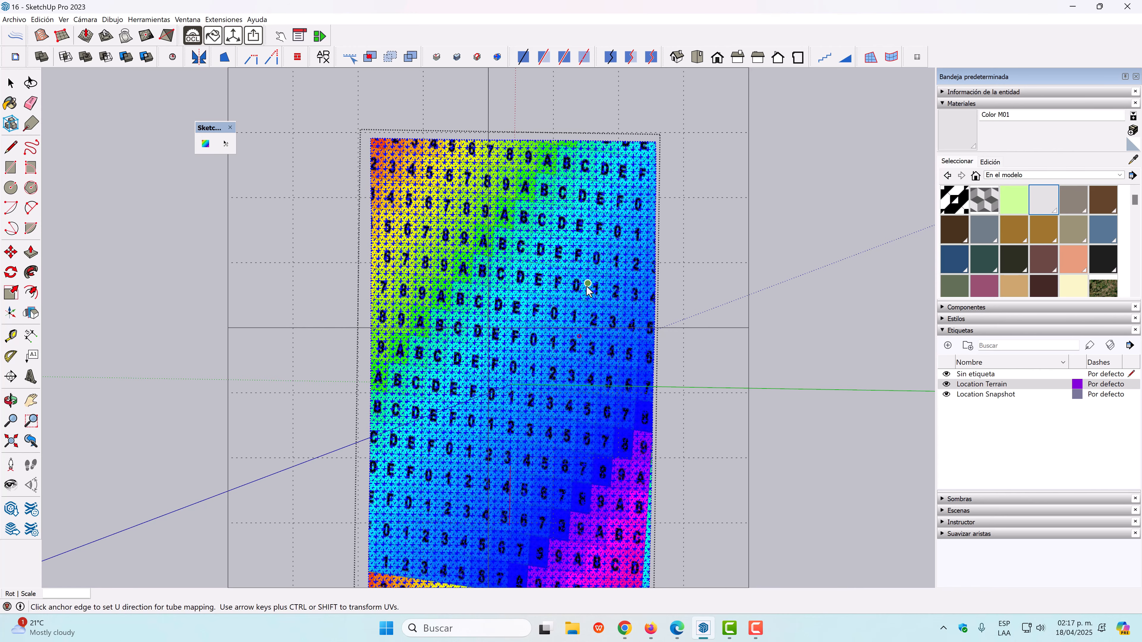
key(ctrl+Left)
key(ctrl+Left)
key(ctrl+Left)
key(ctrl+Left)
key(ctrl+Left)
key(ctrl+Left)
key(ctrl+Left)
key(ctrl+Left)
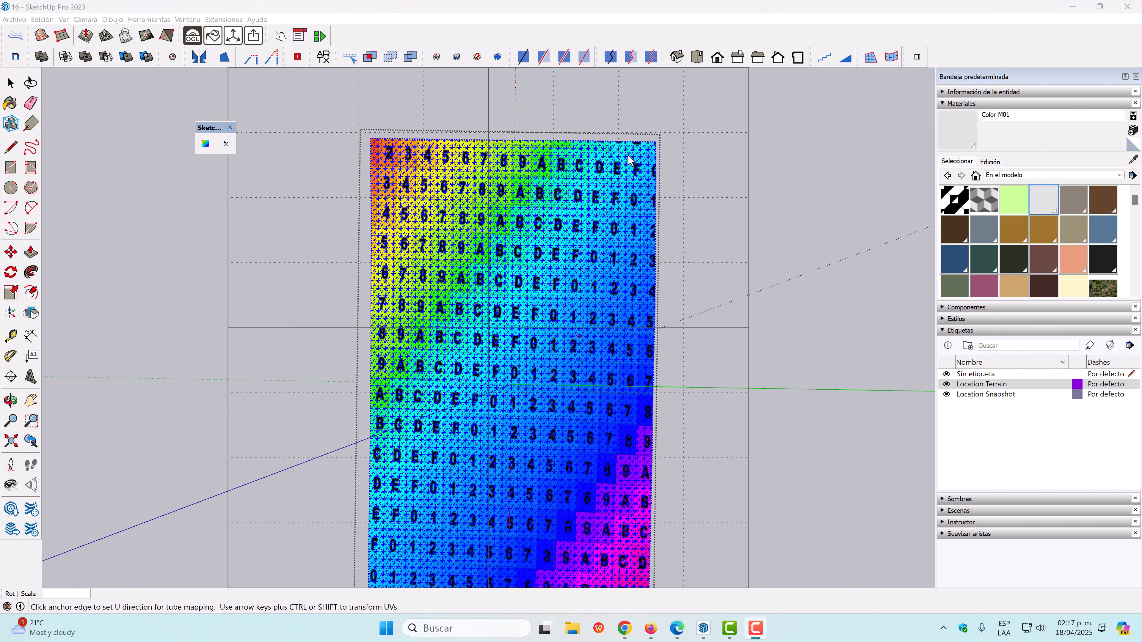
Try a denser UV repeat about the anchor vertex and scale the map back with /10.
click(555, 355)
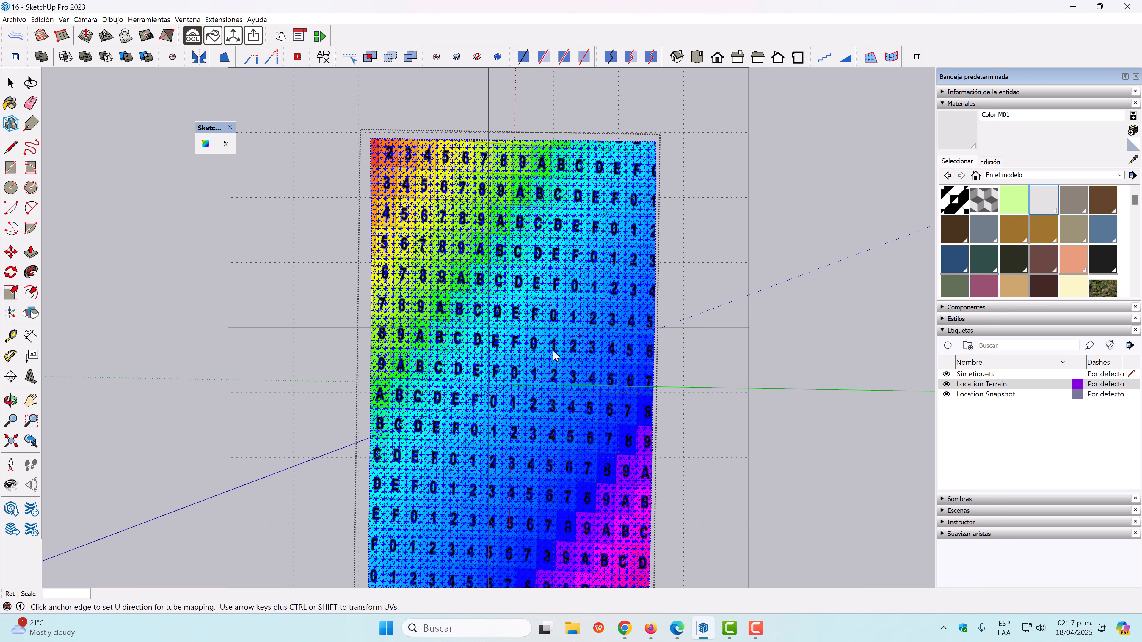
click(580, 340)
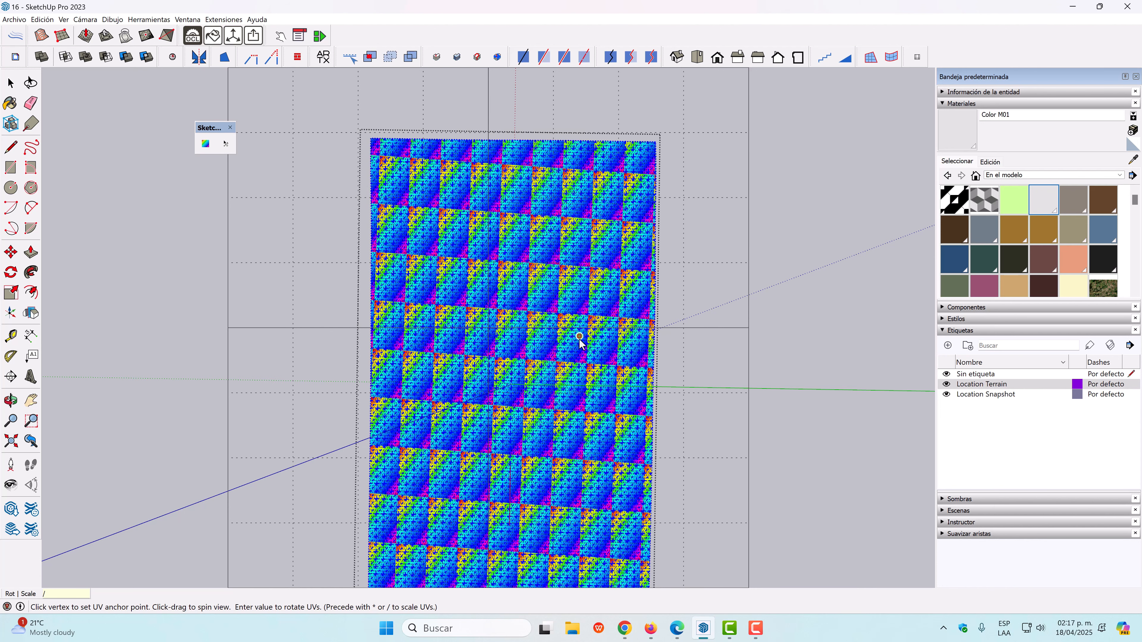
key(Return)
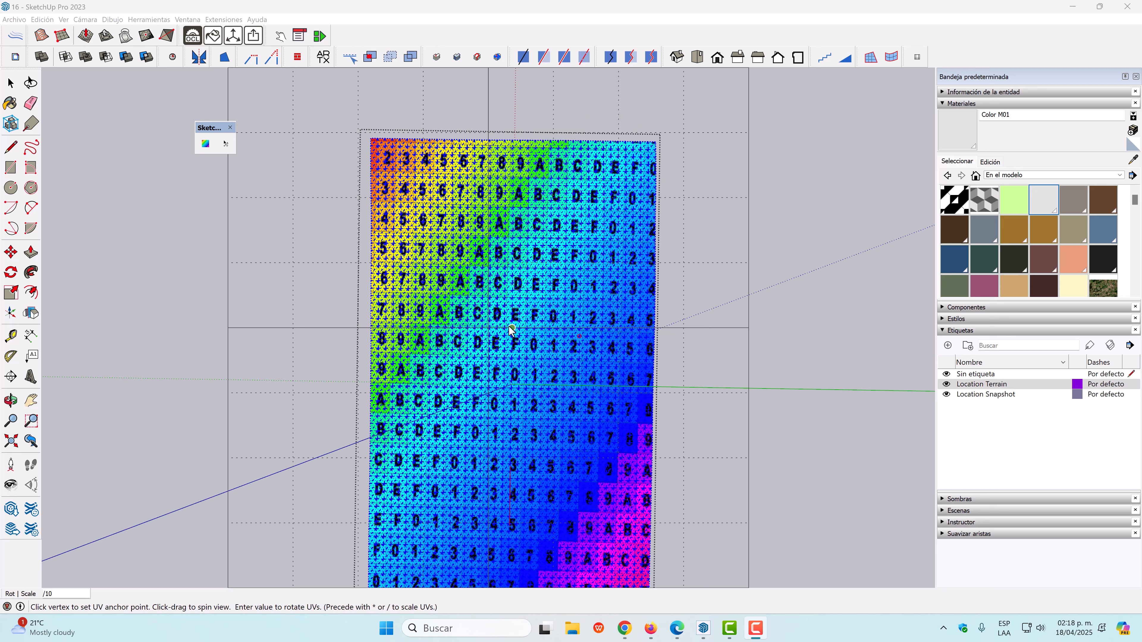
Save the UVs of the selected terrain faces with SketchUV.
right_click(519, 323)
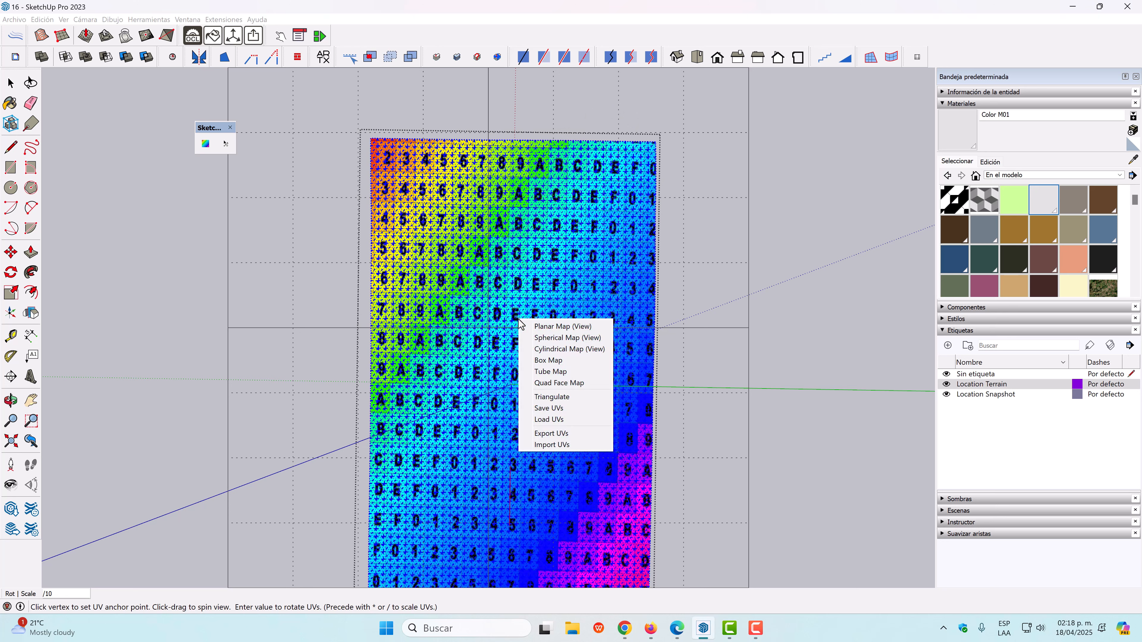
click(576, 407)
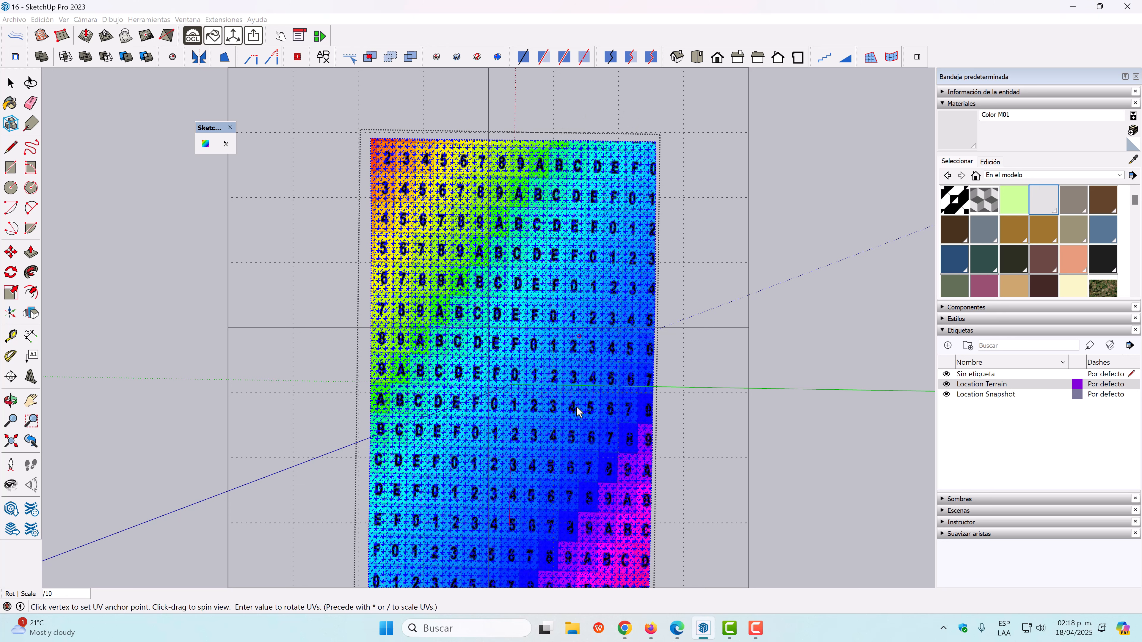
click(601, 333)
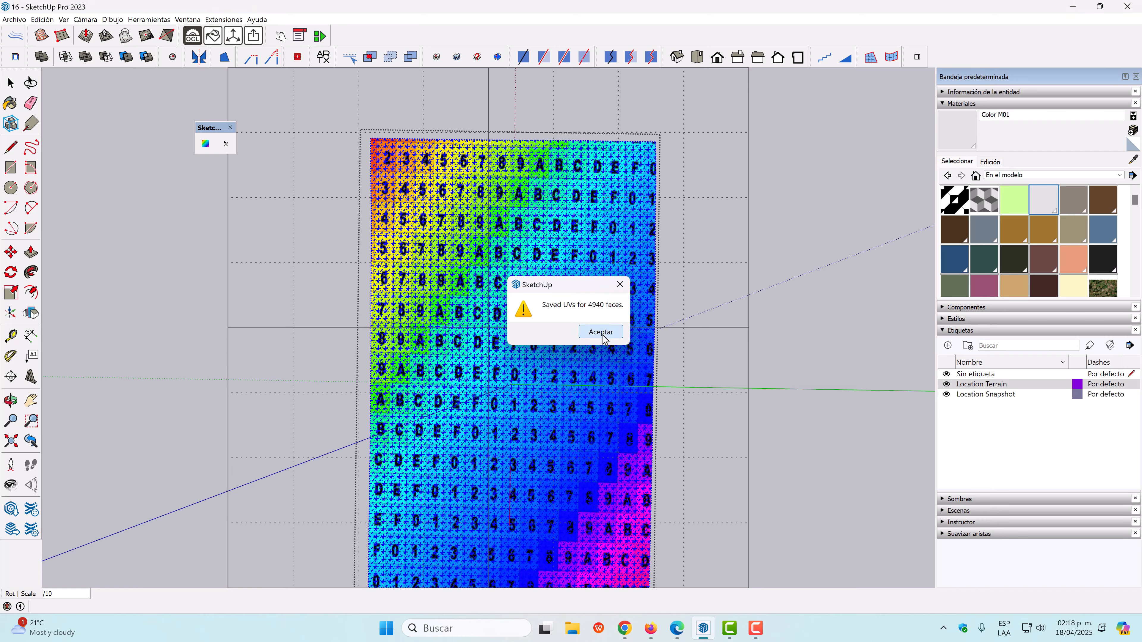
Paint the selected terrain mesh with the Azulejo blanco con acentos negros material from the model's materials.
middle_drag(774, 310, 641, 311)
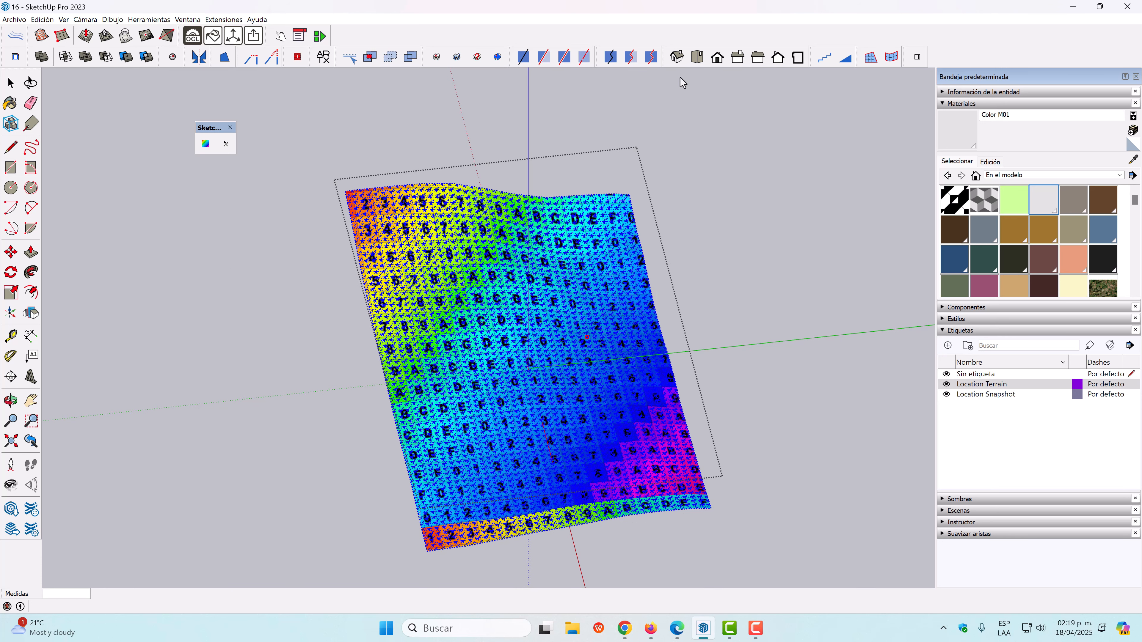
drag(674, 84, 752, 148)
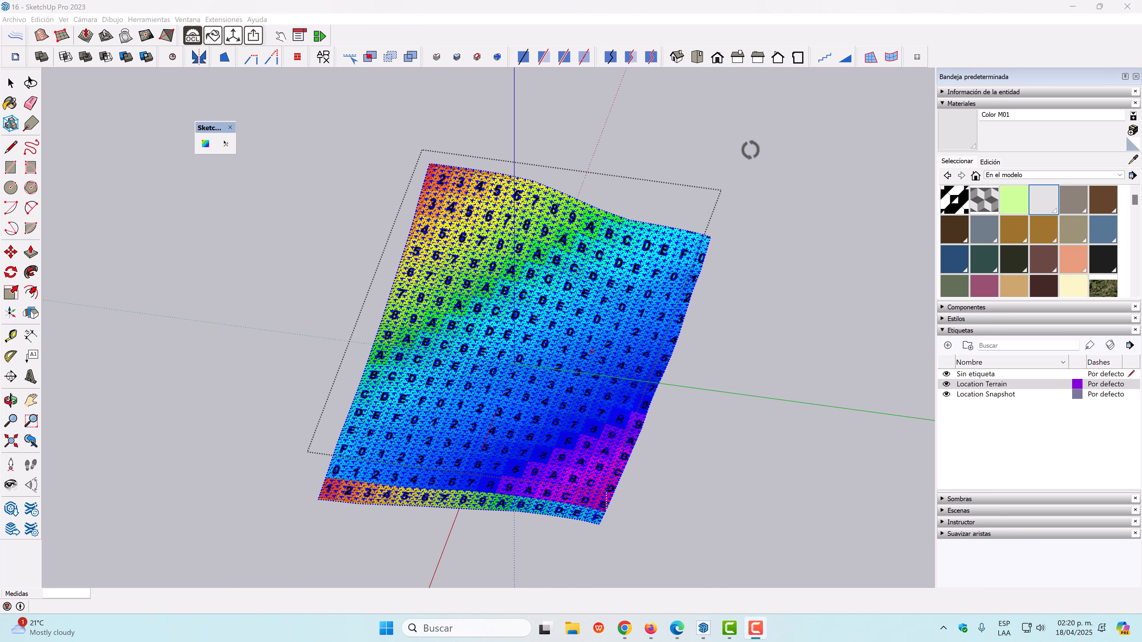
click(954, 199)
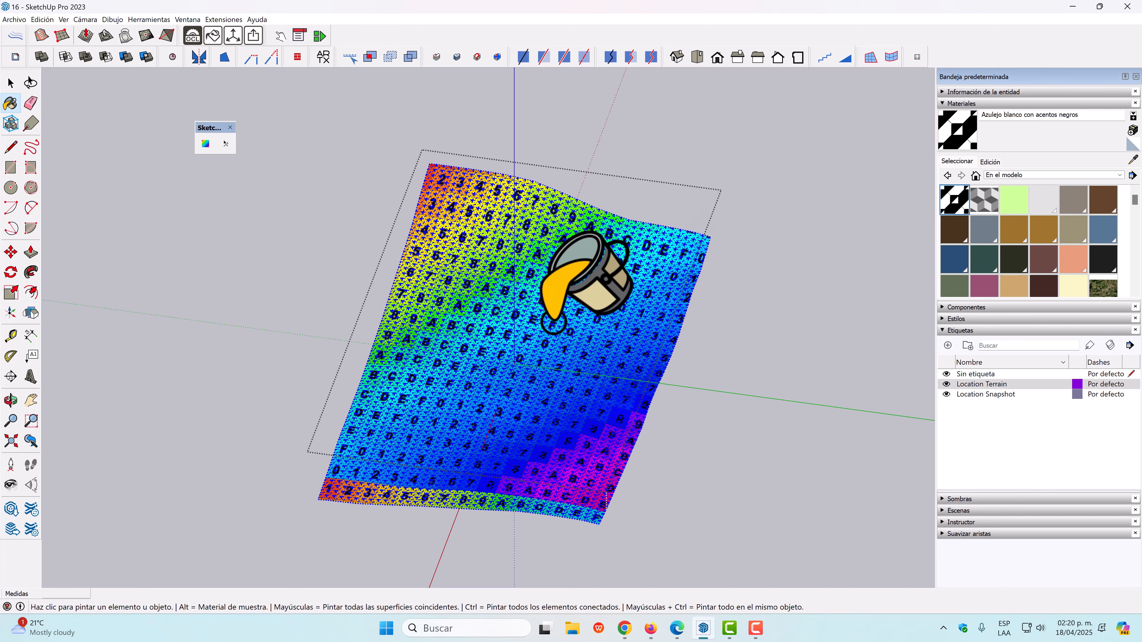
click(554, 322)
middle_drag(554, 322, 561, 347)
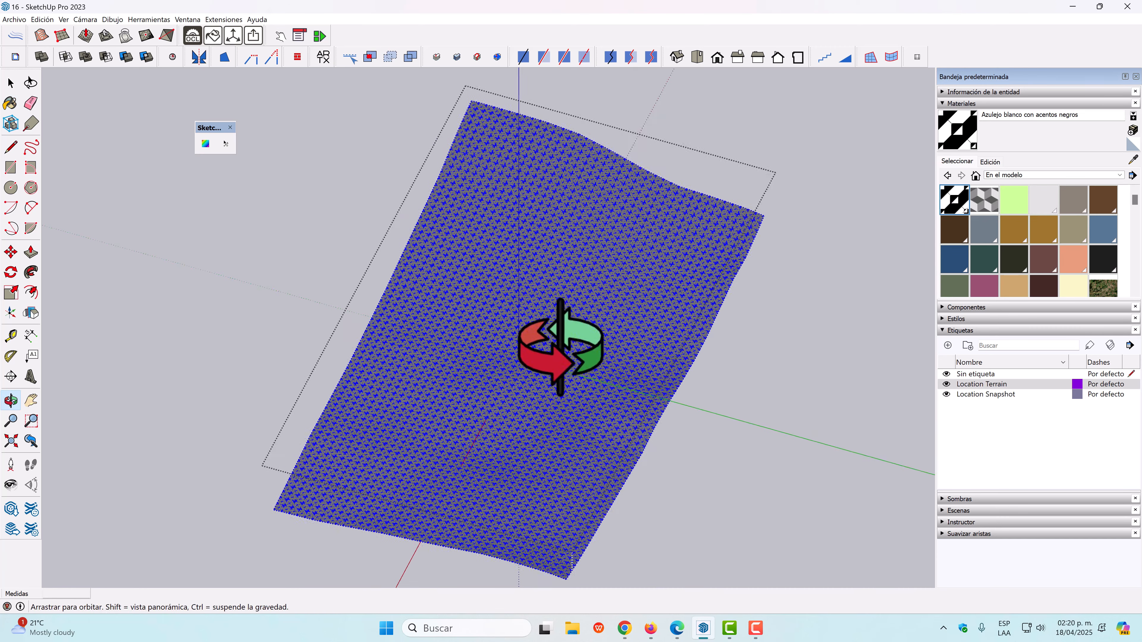
Load the saved UVs onto the selected terrain faces with SketchUV and scale the map by *5.
click(206, 144)
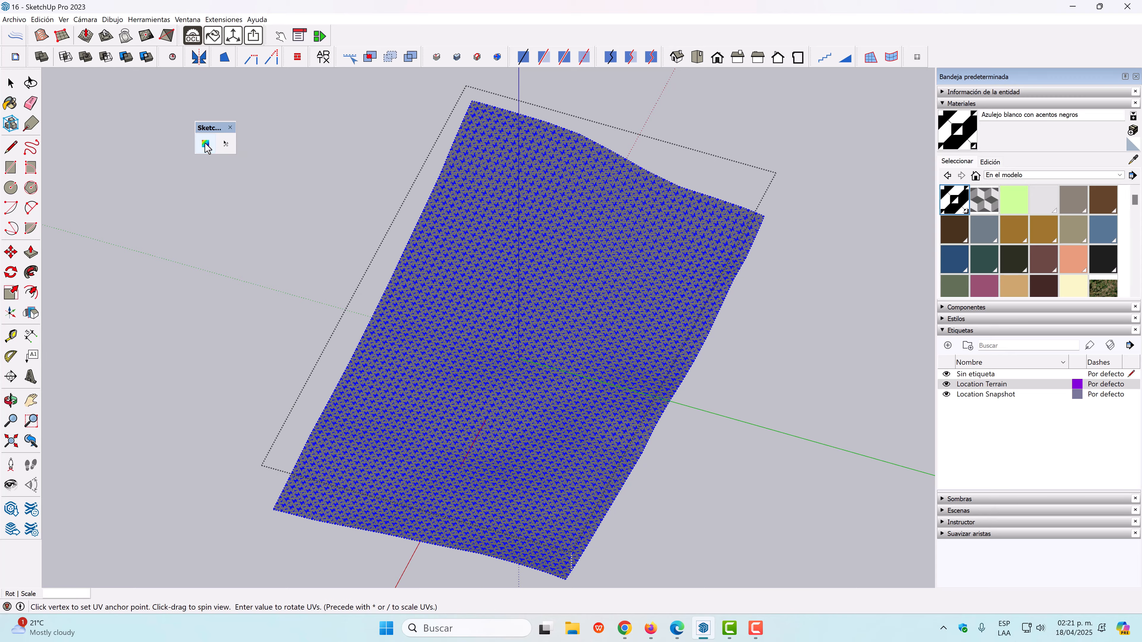
scroll(535, 327, up, 10)
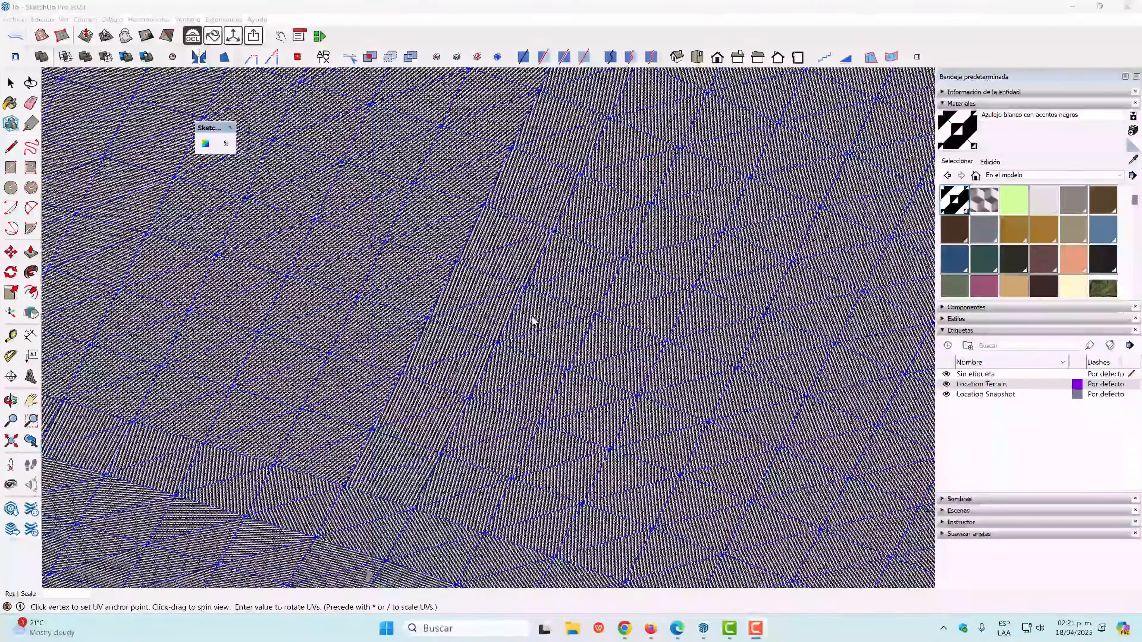
right_click(533, 321)
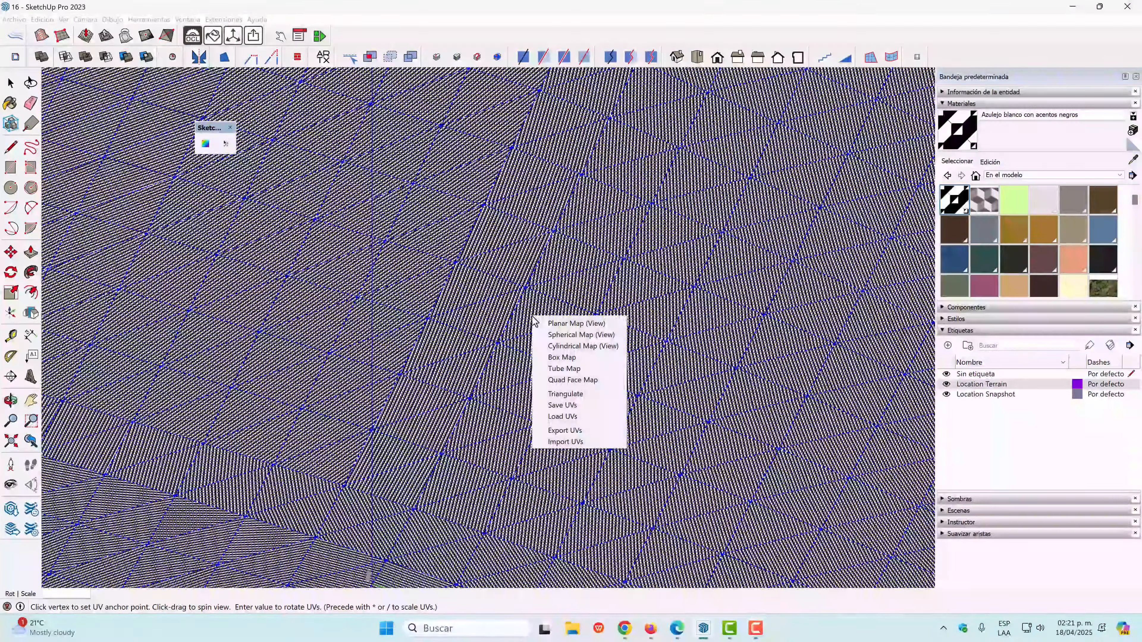
click(569, 420)
scroll(565, 297, down, 10)
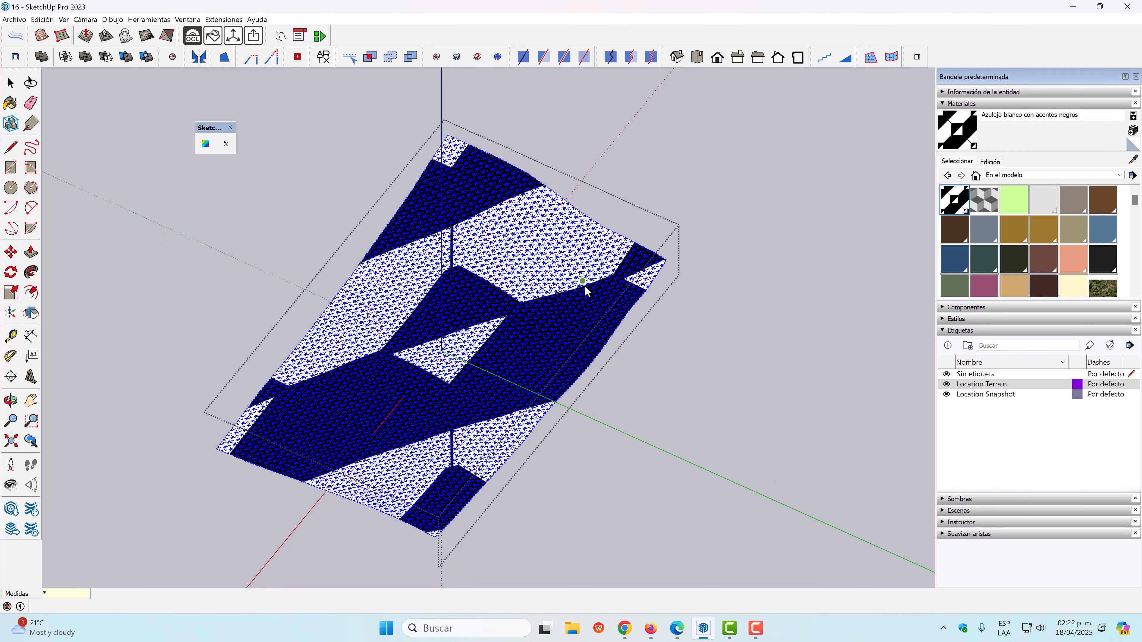
key(Return)
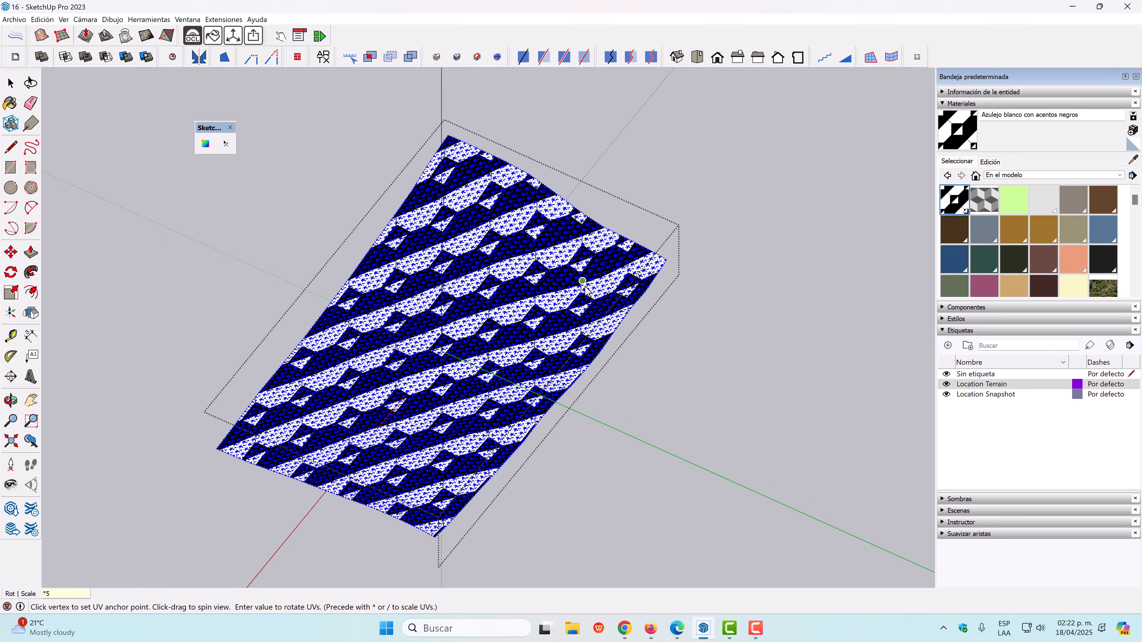
Turn off the display of hidden geometry and deselect the terrain faces to inspect the tiled surface.
middle_drag(585, 290, 676, 82)
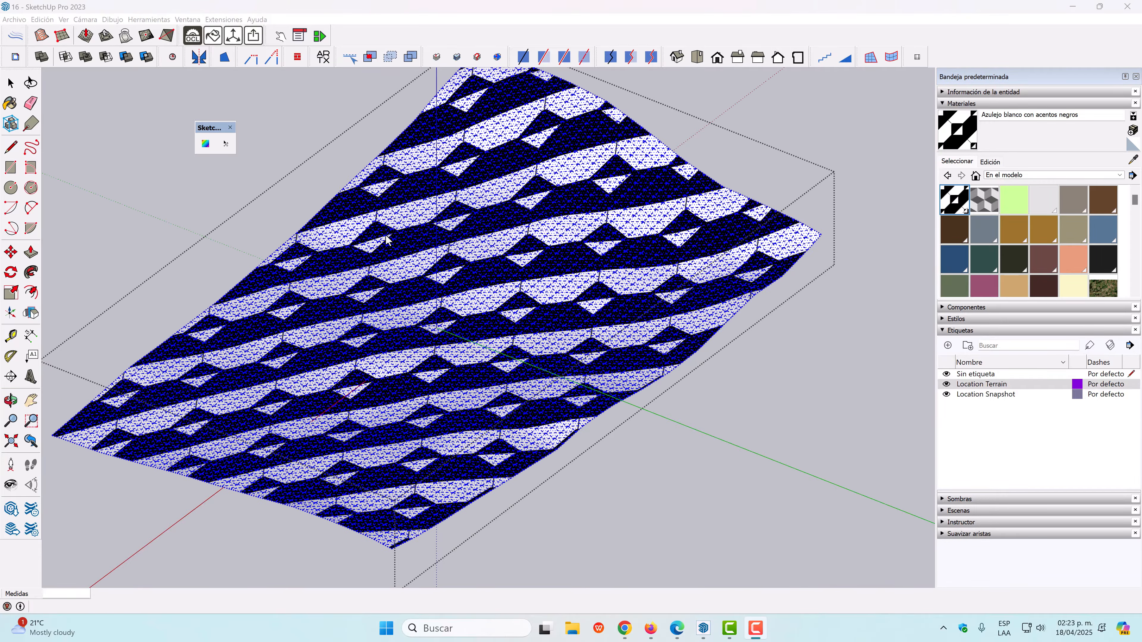
middle_drag(548, 250, 506, 334)
scroll(506, 334, up, 5)
scroll(506, 334, down, 5)
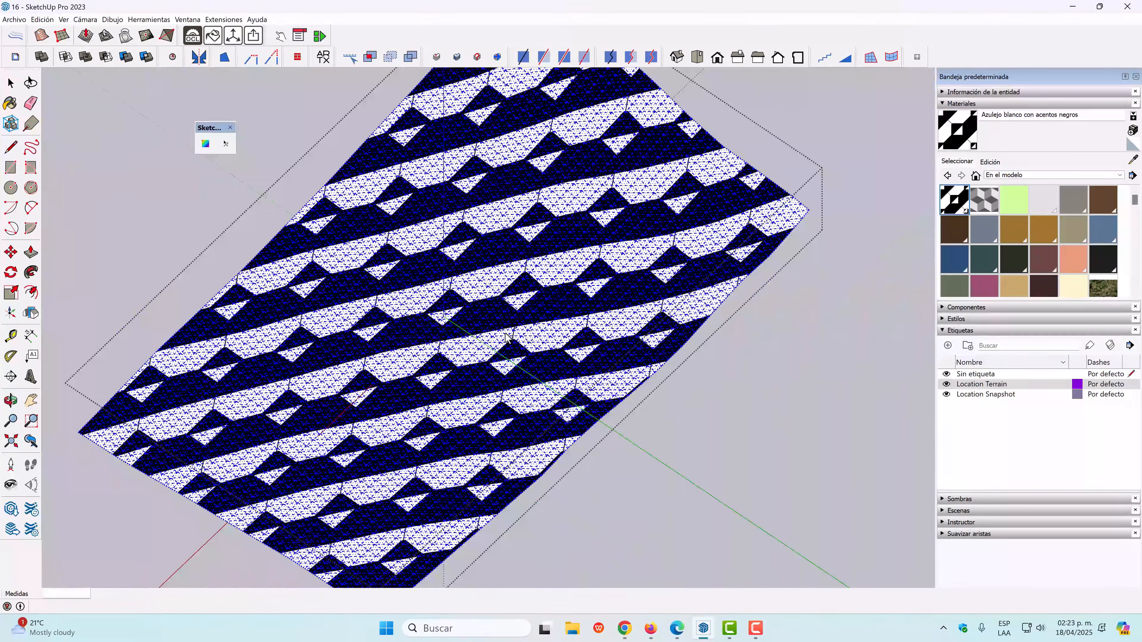
click(64, 20)
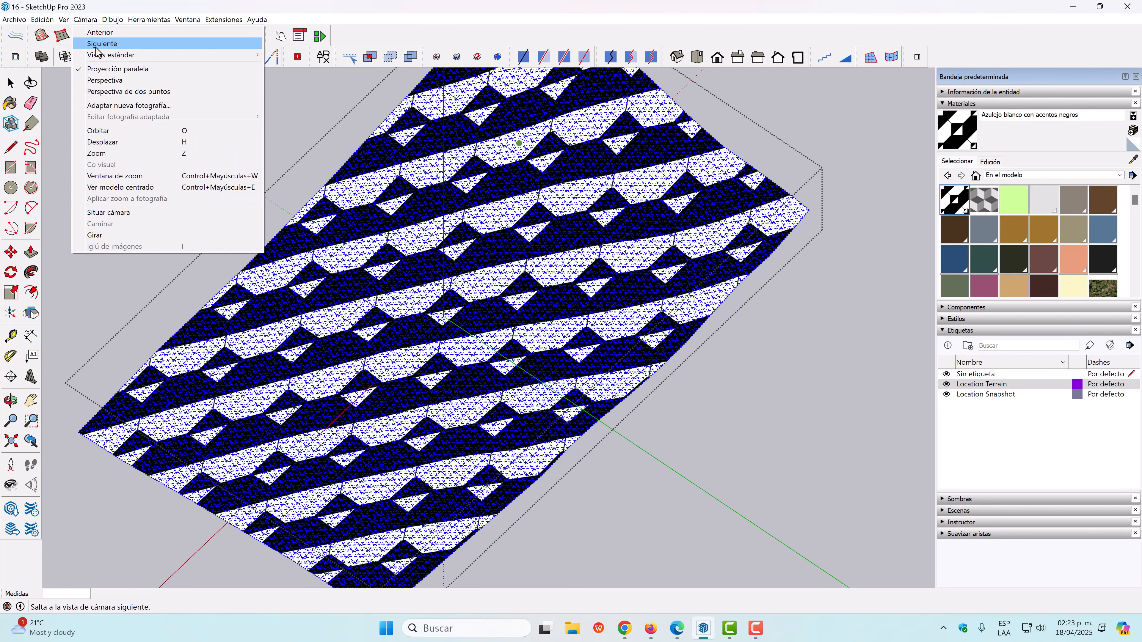
click(68, 58)
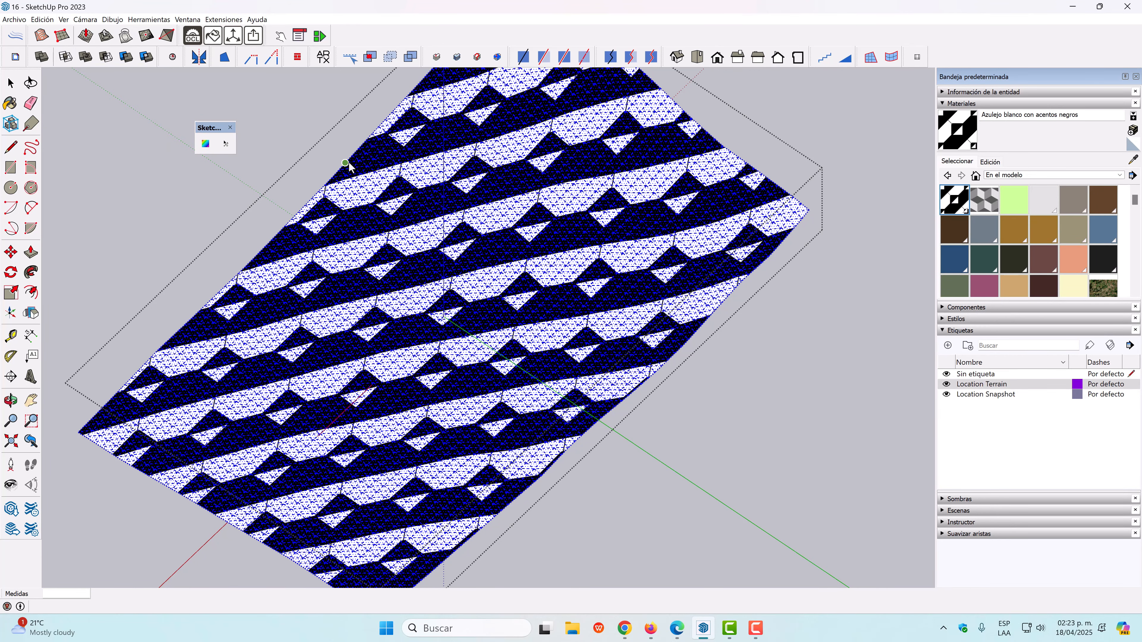
click(11, 83)
click(275, 133)
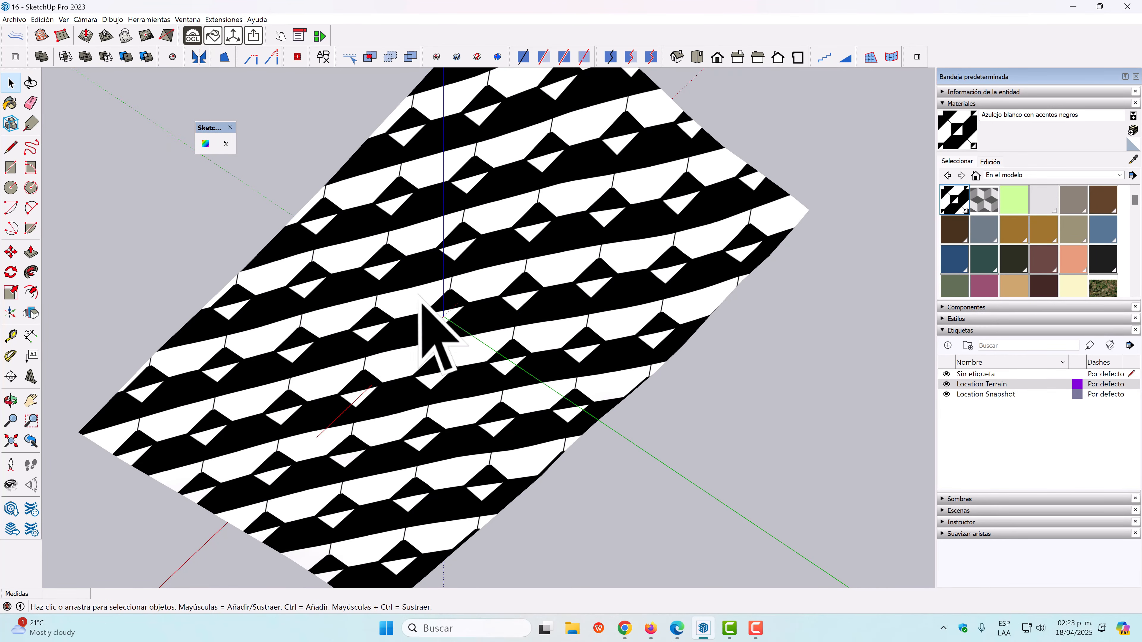
middle_drag(419, 297, 658, 174)
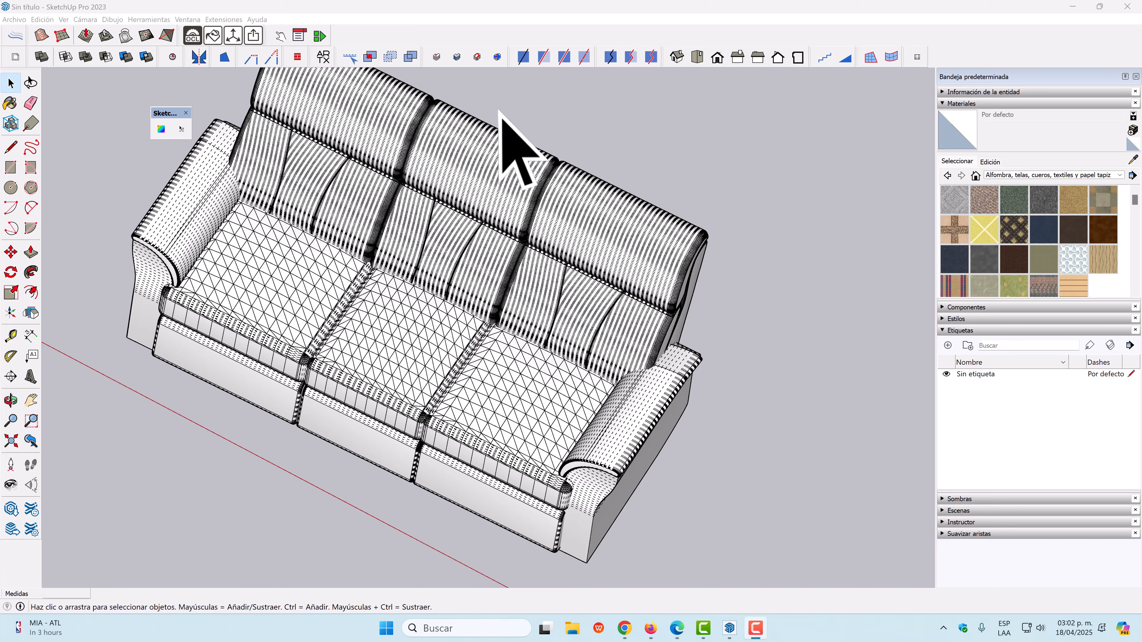
Select all faces of the sofa's middle seat cushion and paint them with Alfombra diamante olivo.
scroll(397, 338, up, 5)
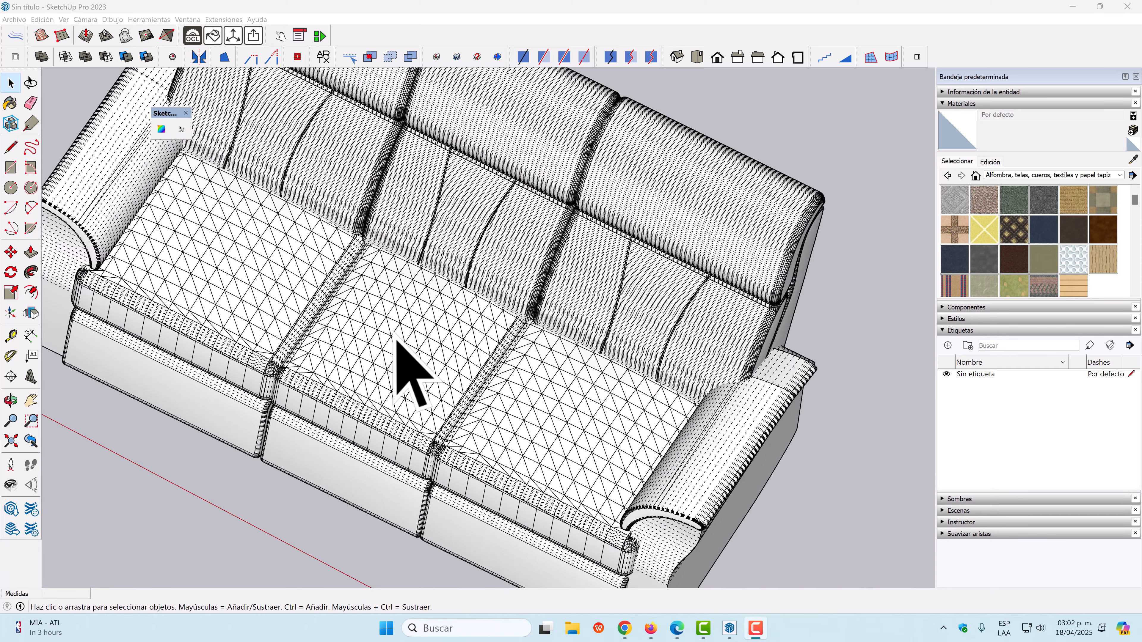
scroll(396, 338, down, 6)
scroll(396, 339, up, 6)
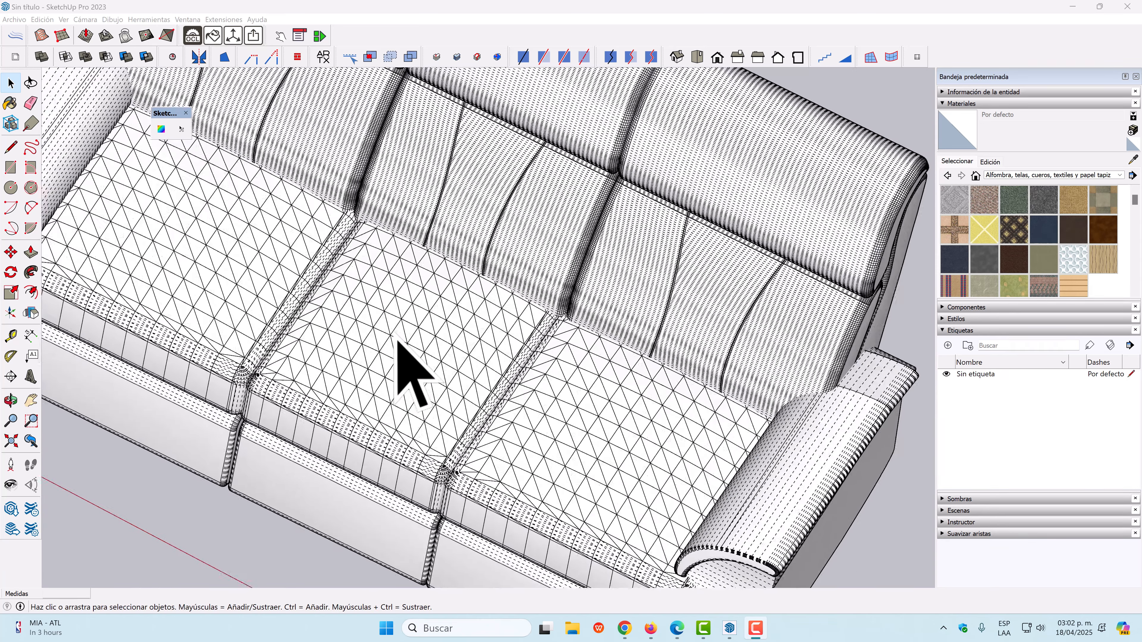
scroll(396, 338, down, 5)
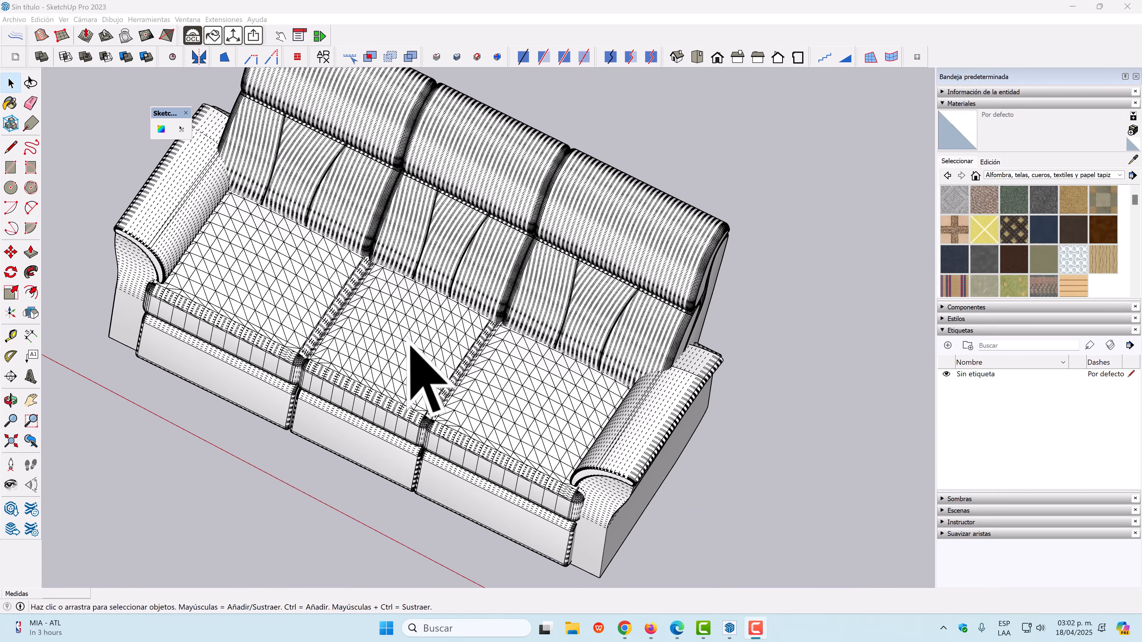
scroll(411, 346, up, 5)
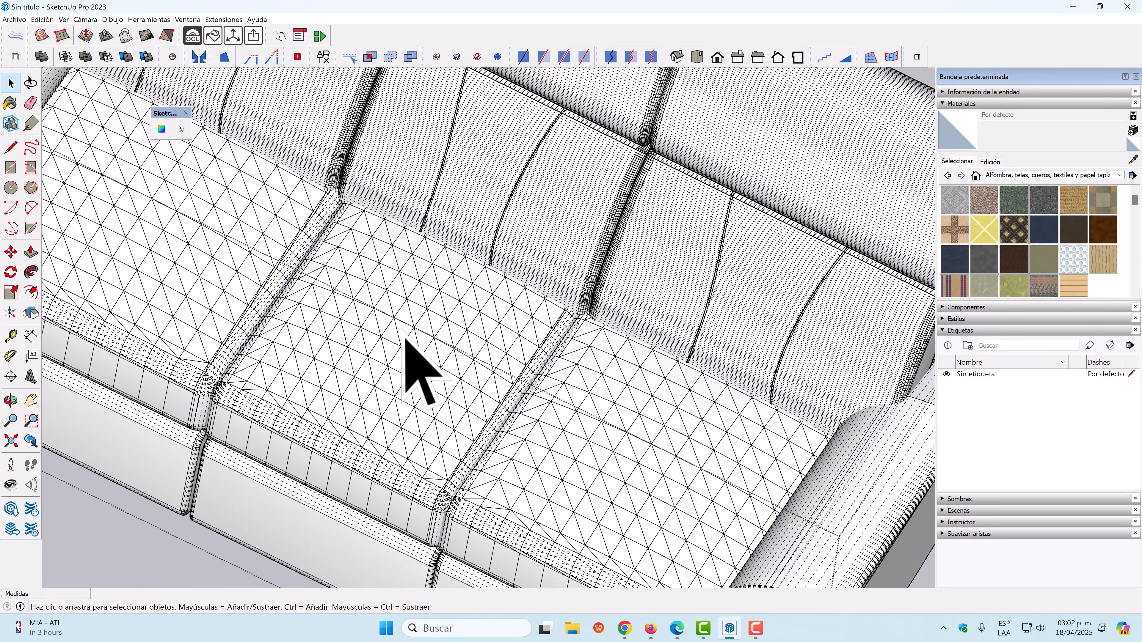
double_click(419, 369)
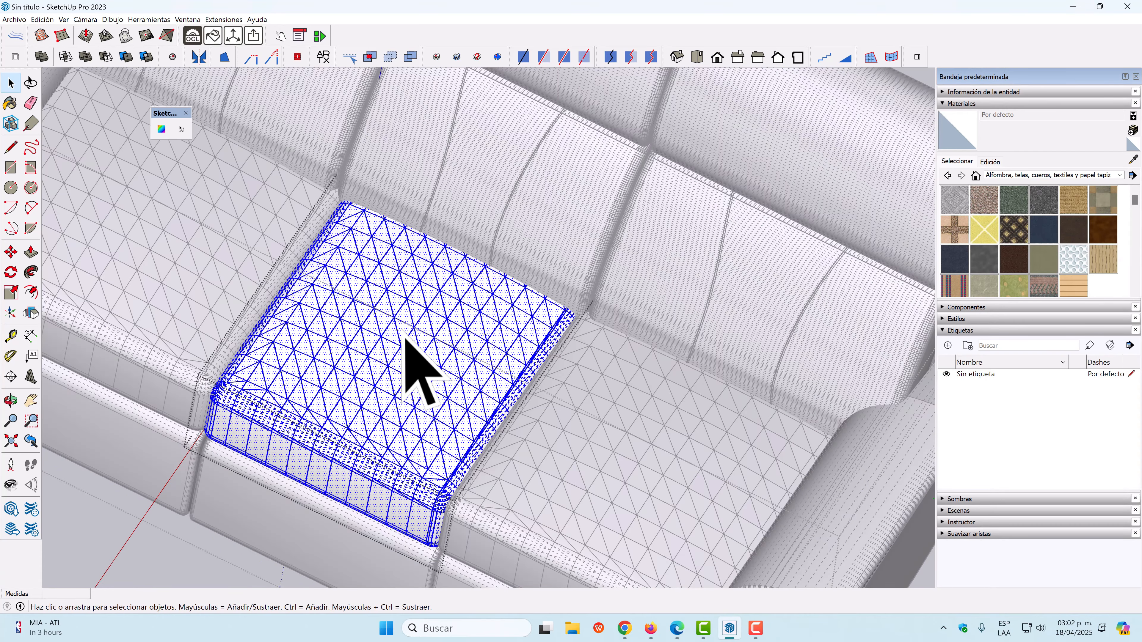
click(9, 107)
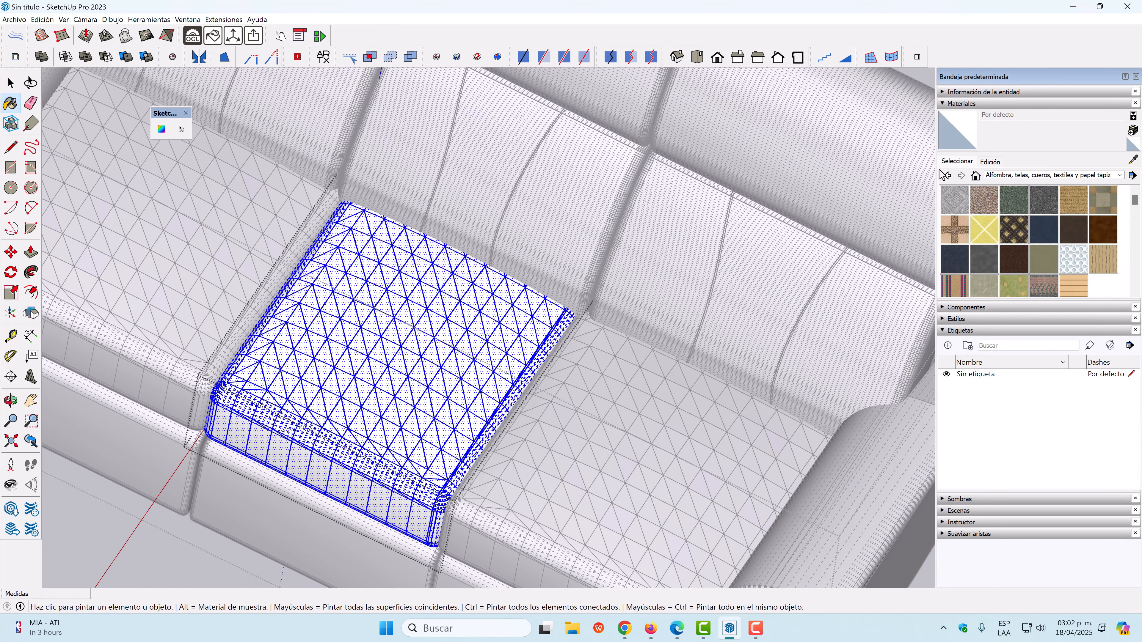
click(1018, 233)
click(411, 332)
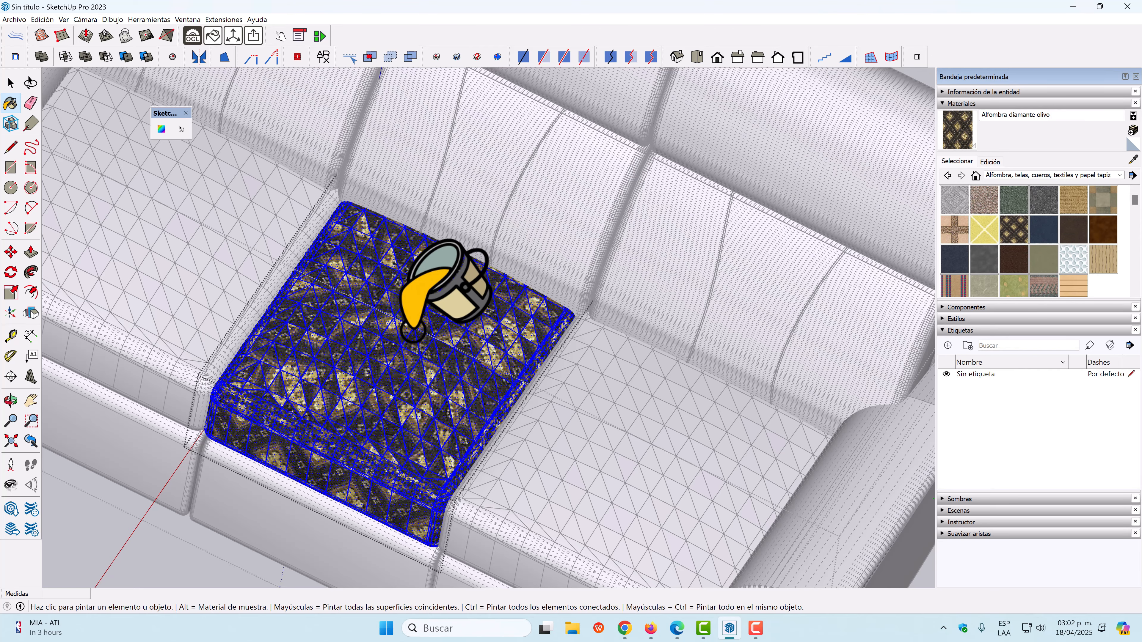
Deselect the painted middle cushion, inspect its texture, and undo the paint.
scroll(409, 335, up, 3)
mouse_move(372, 402)
middle_down()
mouse_move(439, 357)
mouse_move(473, 436)
mouse_move(395, 416)
middle_up()
mouse_move(453, 327)
middle_down()
mouse_move(391, 367)
mouse_move(392, 389)
middle_up()
click(10, 83)
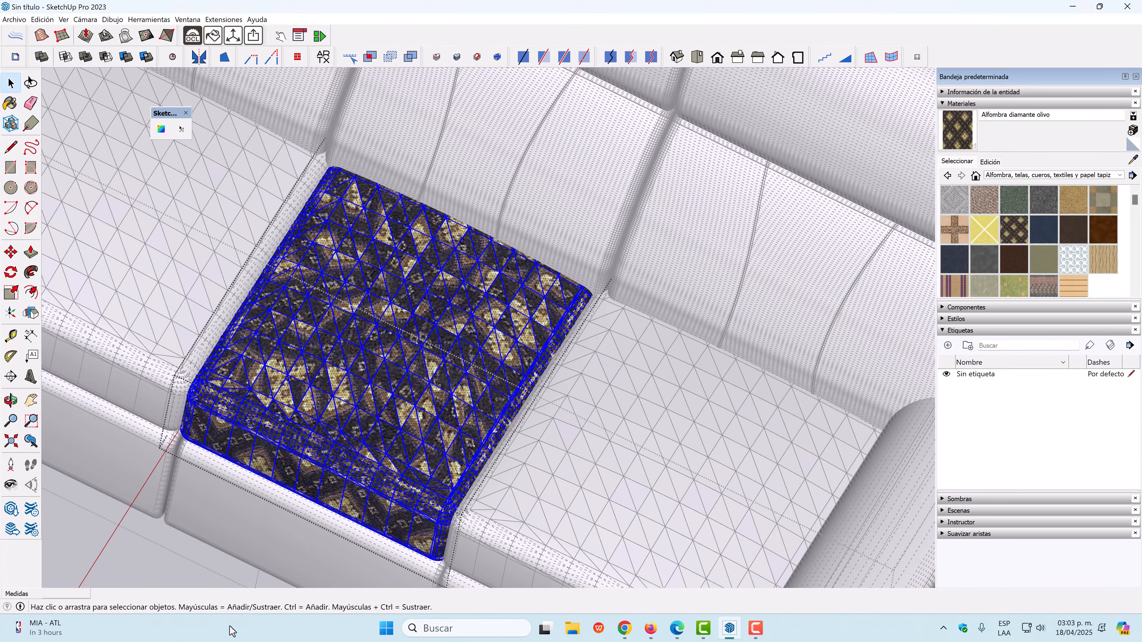
click(147, 566)
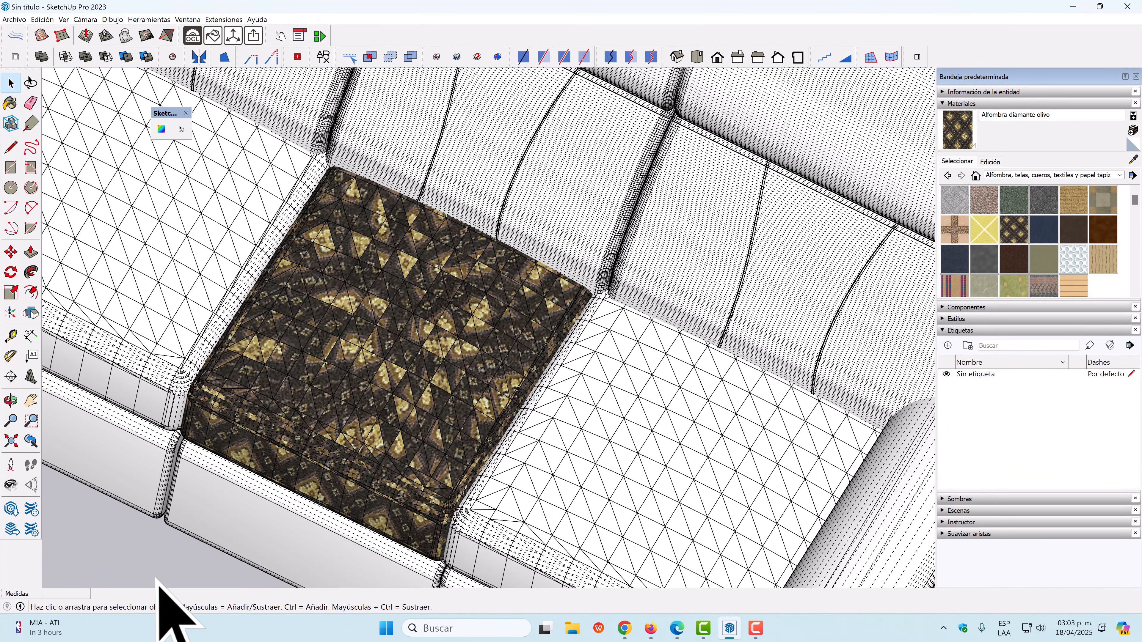
key(ctrl+z)
key(ctrl+z)
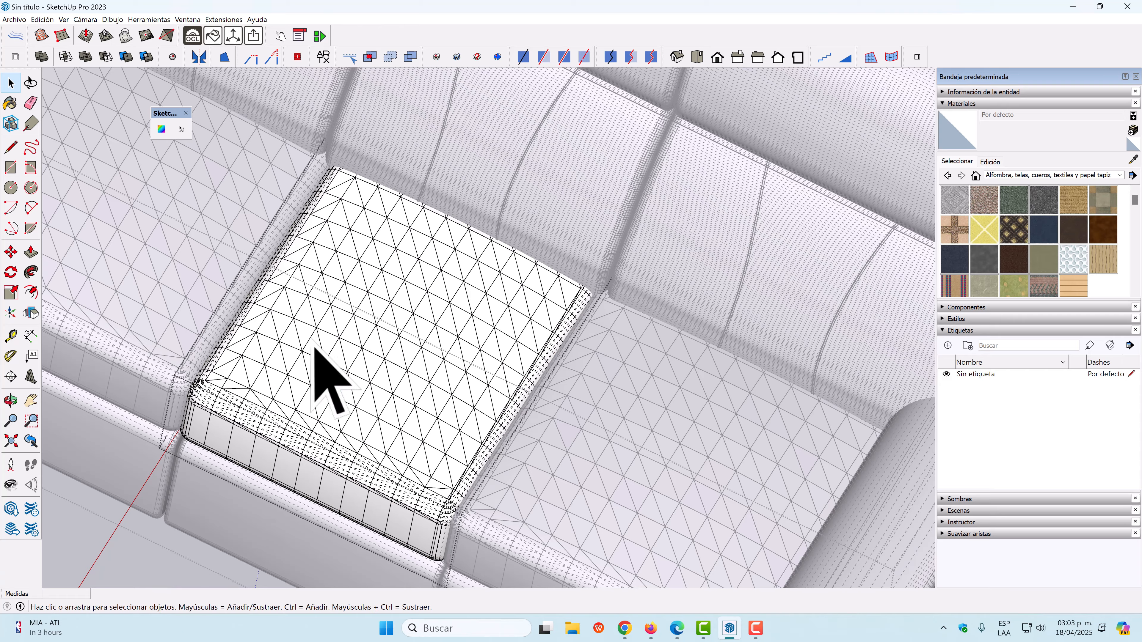
Select all connected faces of the middle seat cushion inside its group.
scroll(314, 349, down, 3)
middle_drag(297, 362, 366, 469)
scroll(318, 413, up, 3)
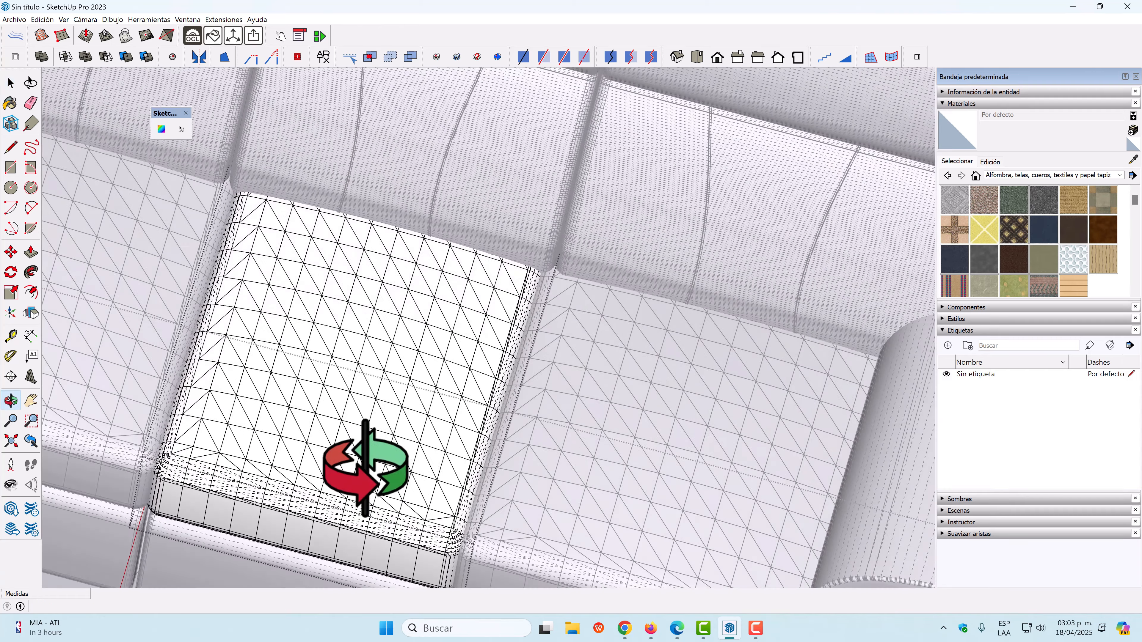
scroll(273, 398, down, 3)
middle_drag(339, 401, 329, 434)
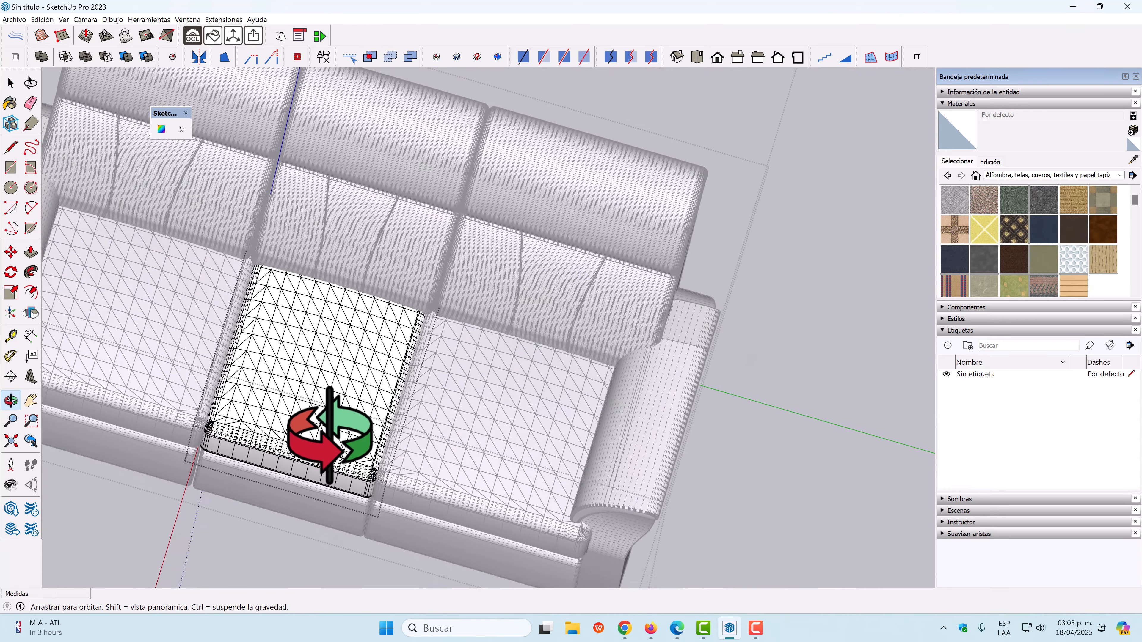
triple_click(312, 355)
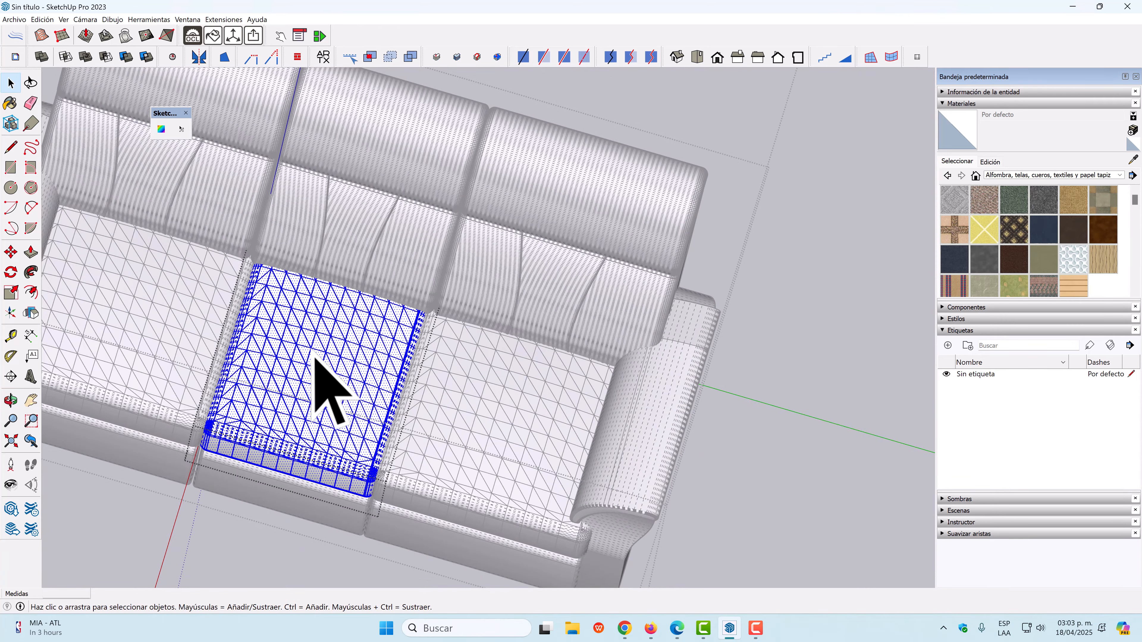
Turn the display of hidden geometry off and back on.
click(63, 20)
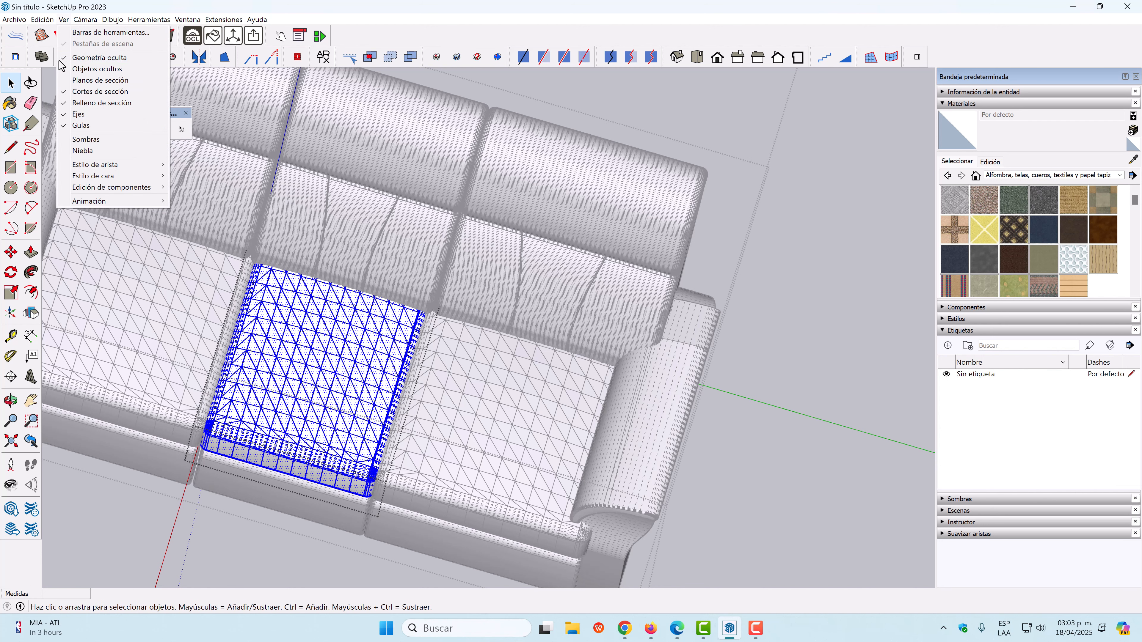
click(99, 58)
click(60, 21)
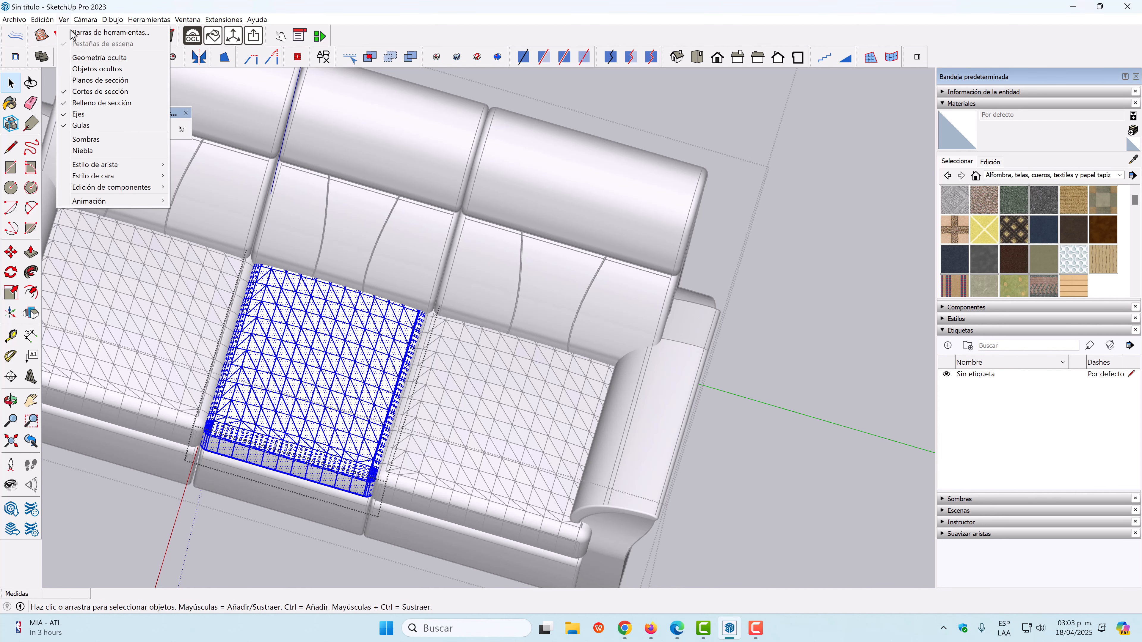
click(81, 59)
Apply SketchUV's Planar Map (View) to the selected faces of the middle seat cushion.
middle_drag(357, 409, 306, 327)
scroll(295, 373, down, 5)
middle_drag(295, 373, 332, 395)
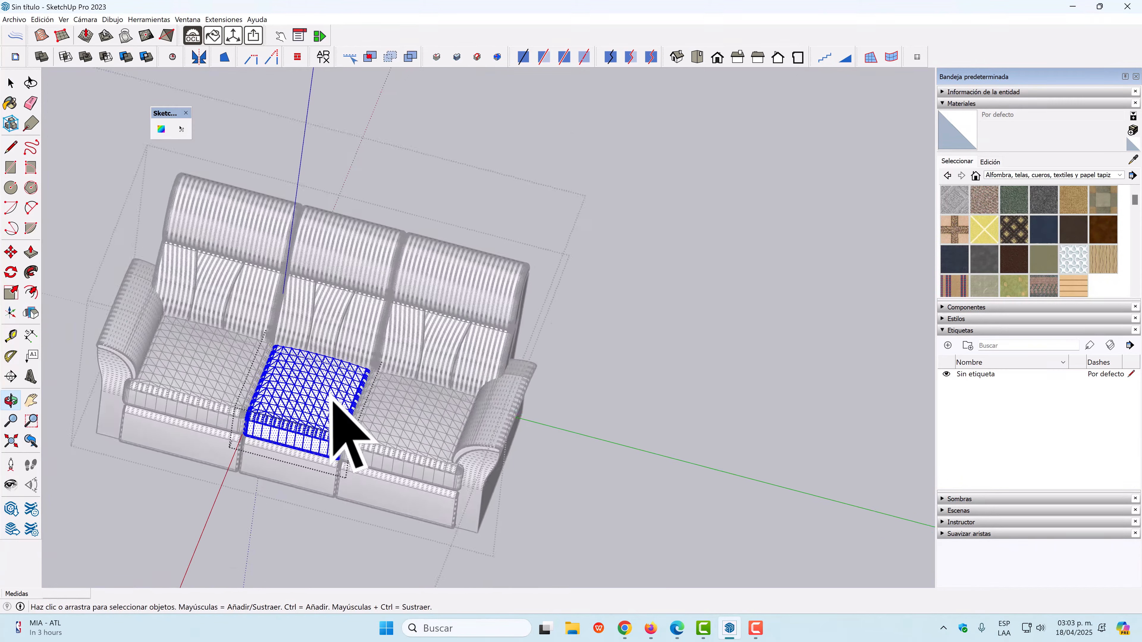
scroll(327, 391, up, 7)
mouse_move(302, 352)
middle_down()
mouse_move(291, 396)
mouse_move(288, 383)
middle_up()
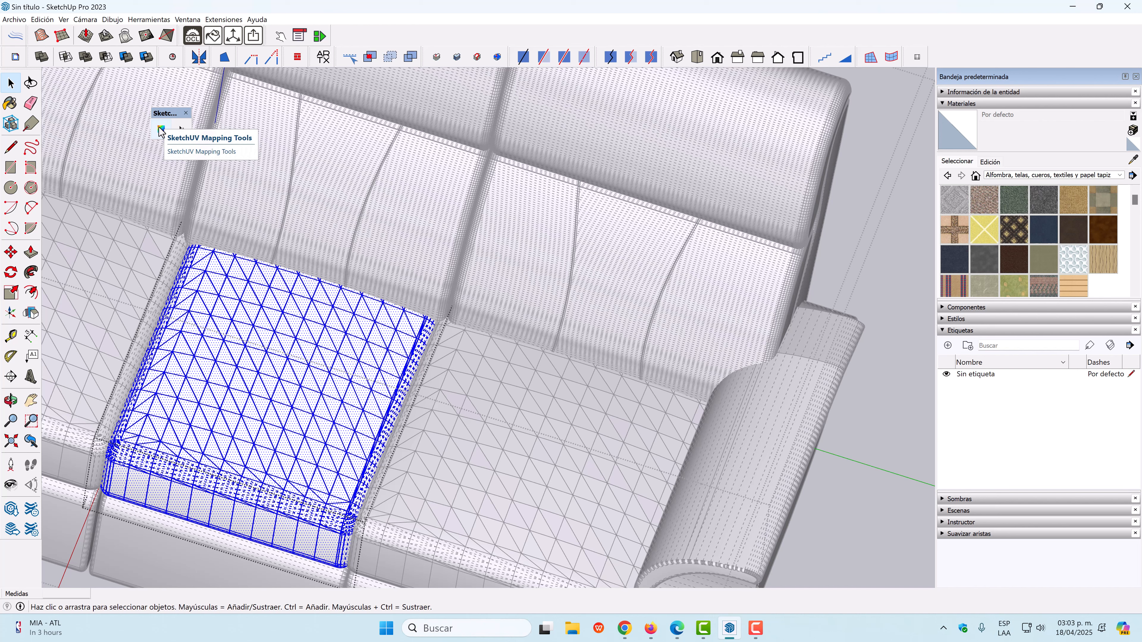
click(160, 129)
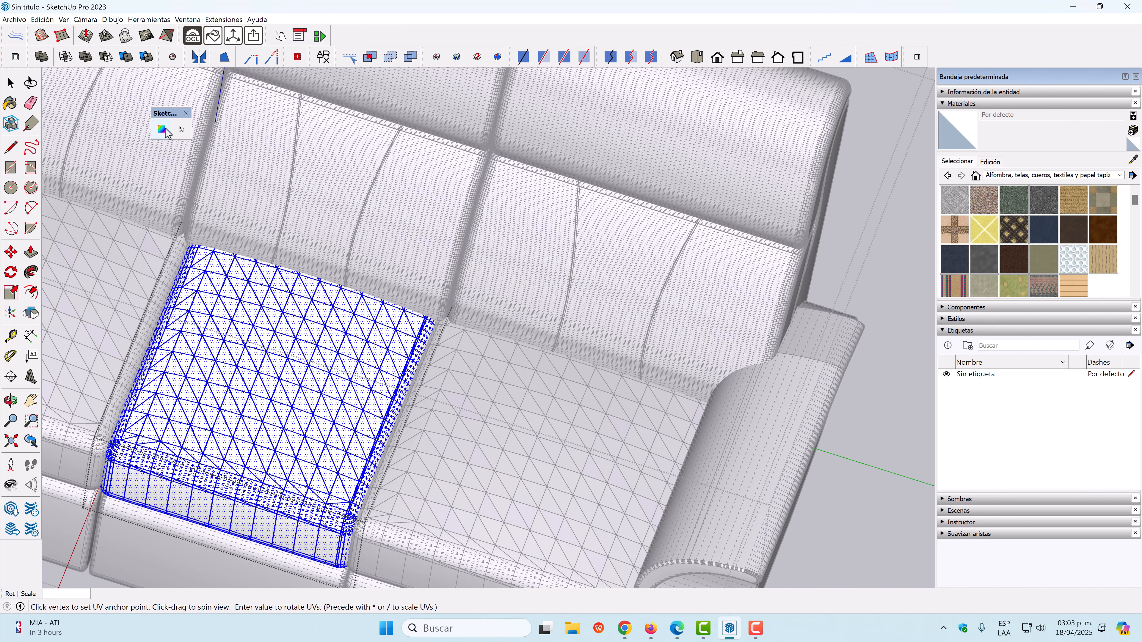
scroll(288, 365, up, 3)
right_click(300, 371)
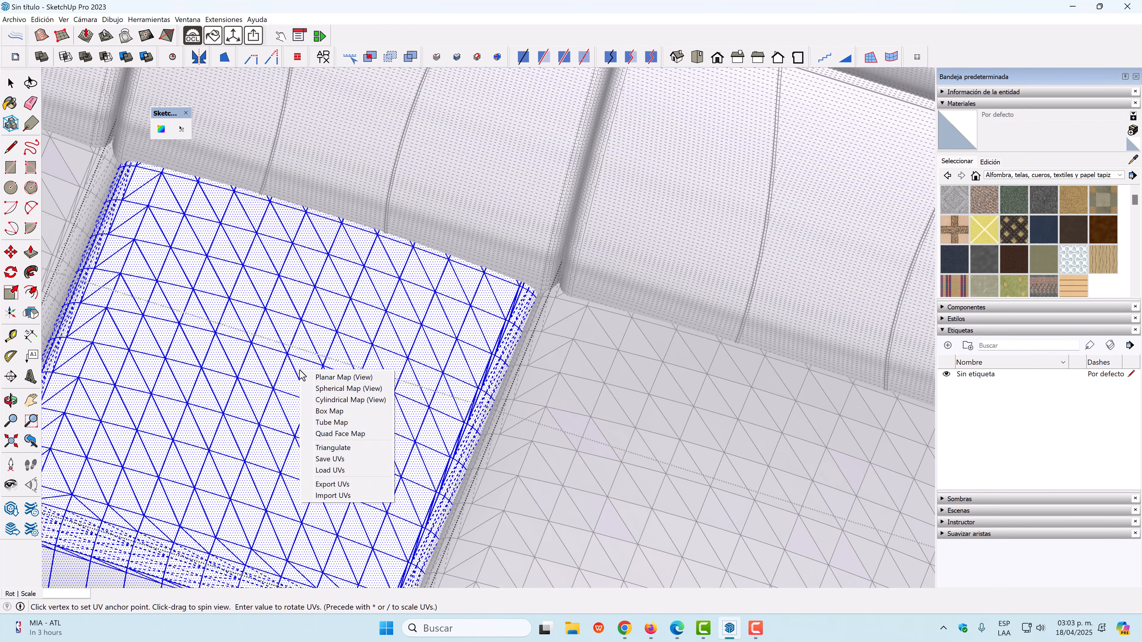
click(339, 381)
Look down on the sofa and spin the view until the middle cushion is square to SketchUV's reference grid.
scroll(269, 383, down, 10)
middle_drag(230, 388, 408, 319)
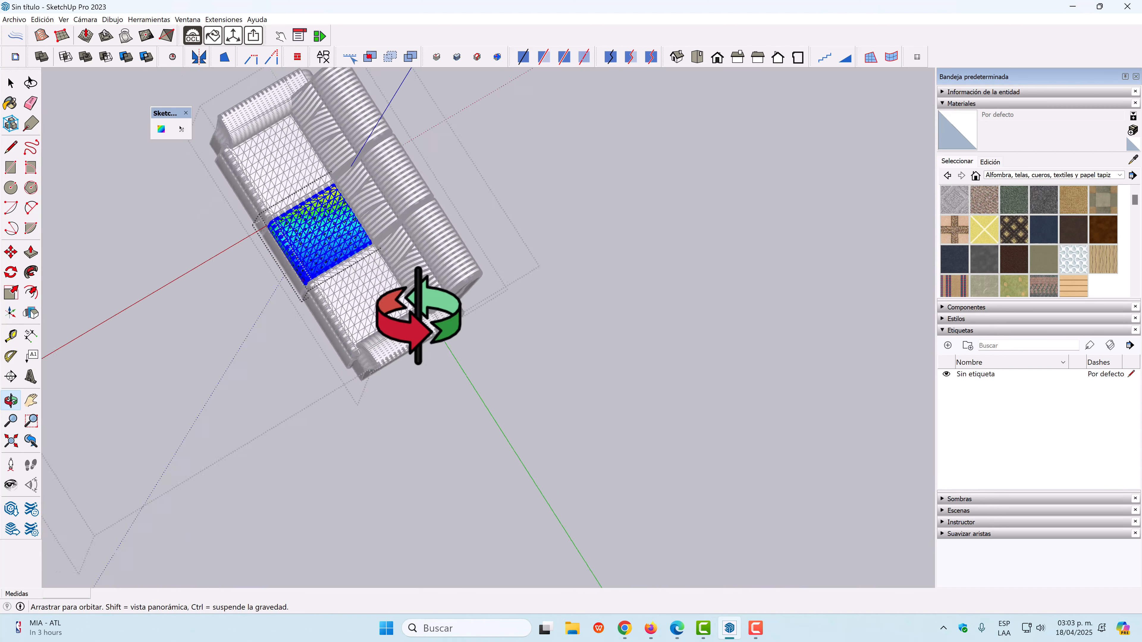
scroll(351, 220, up, 10)
scroll(346, 270, down, 1)
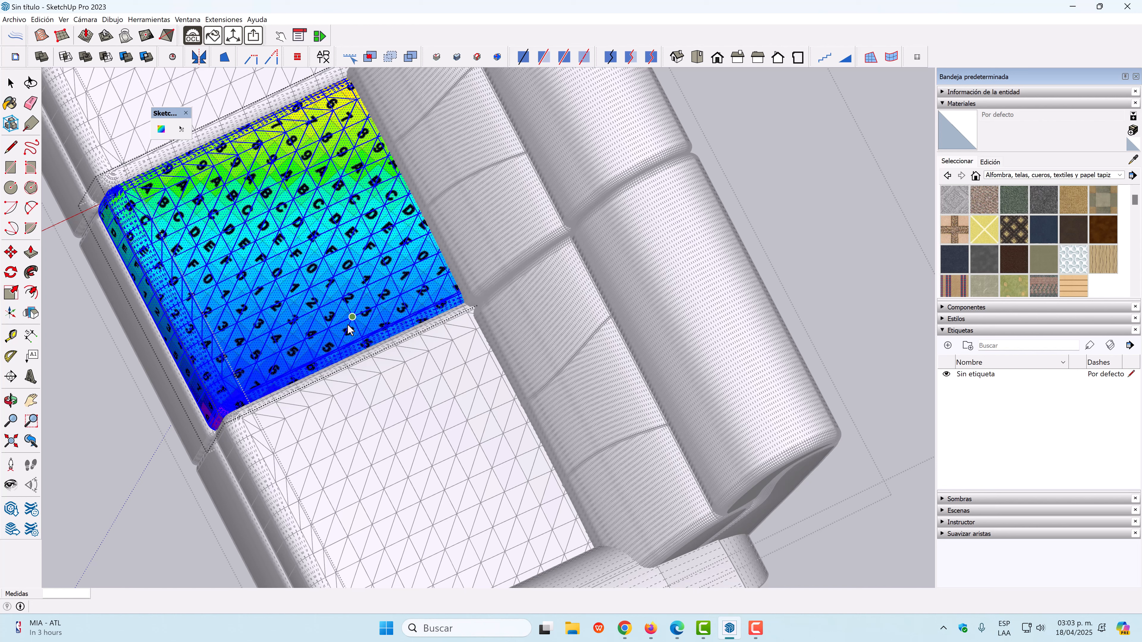
scroll(350, 330, down, 2)
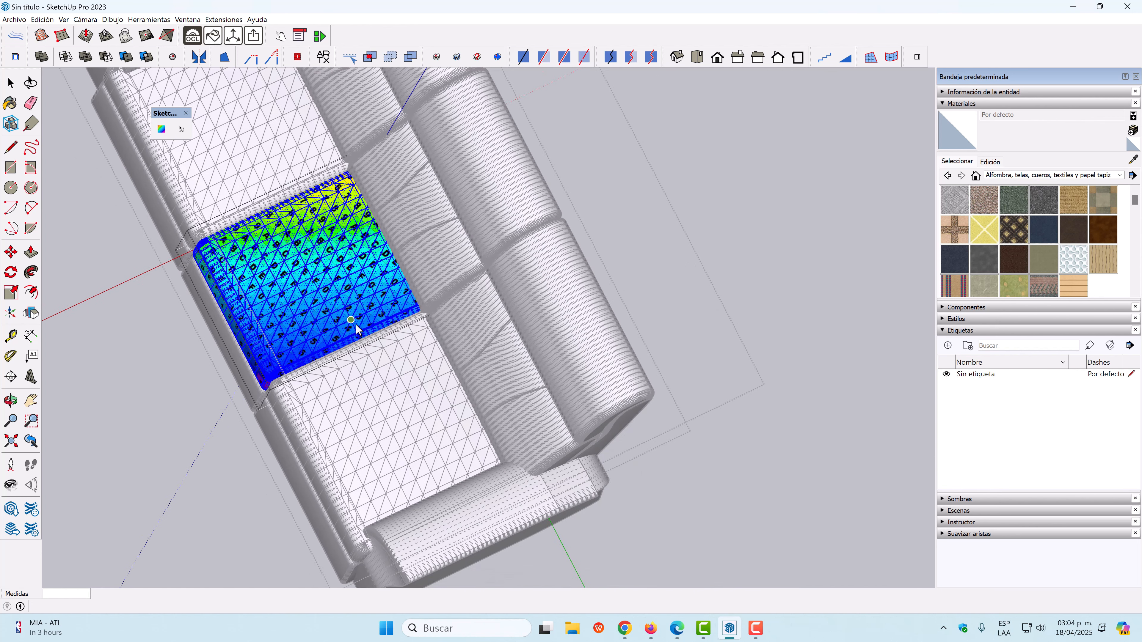
middle_drag(449, 353, 434, 331)
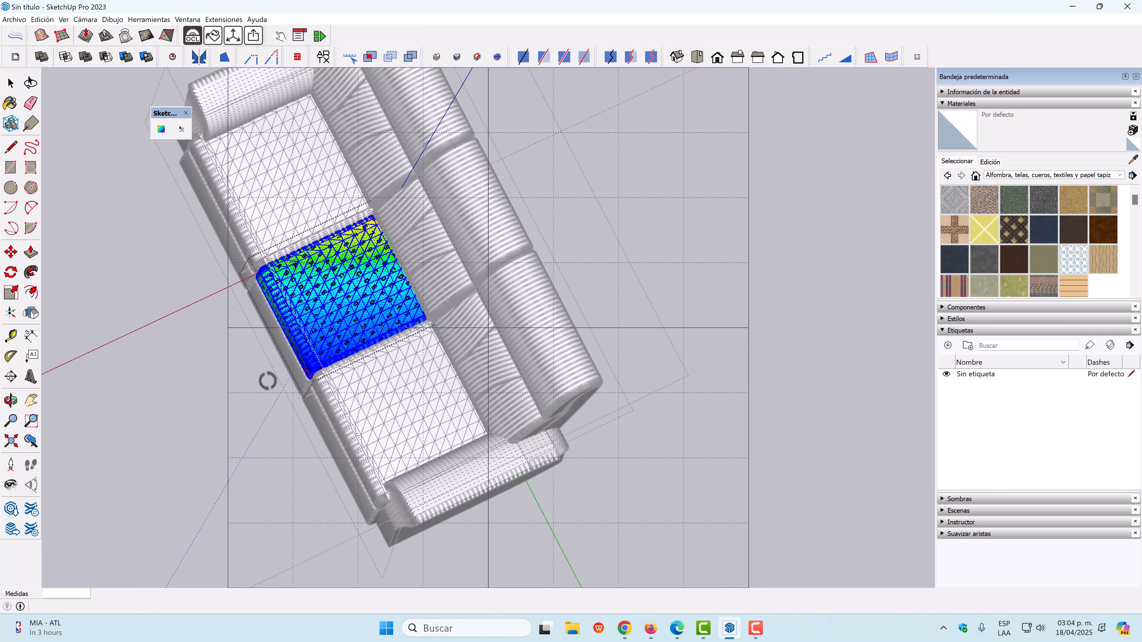
middle_drag(264, 379, 201, 263)
scroll(369, 279, up, 3)
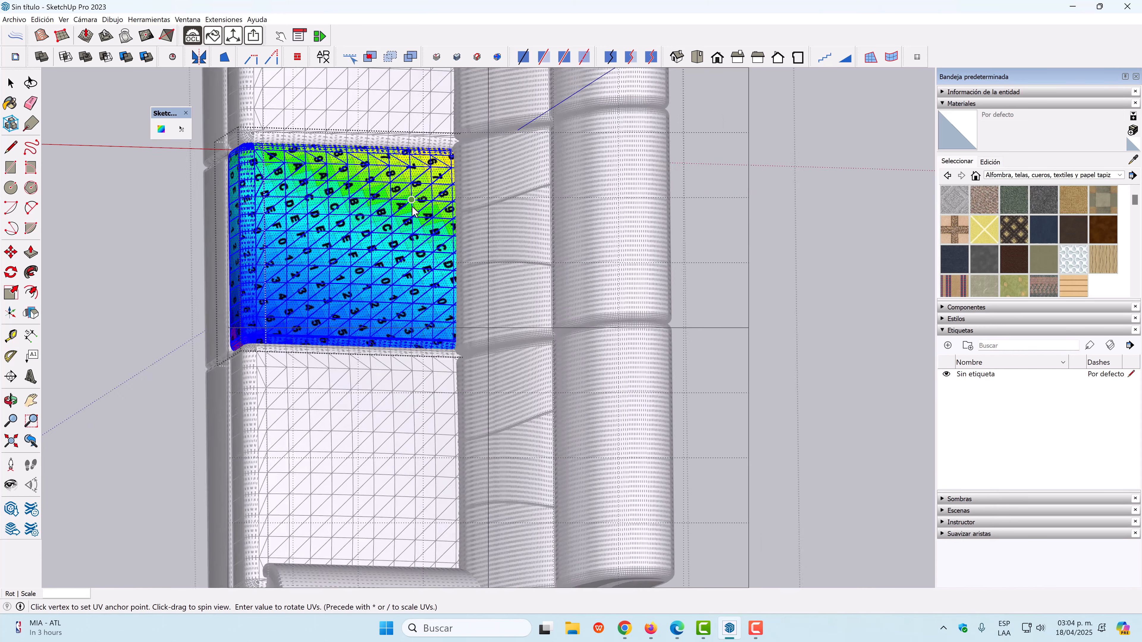
Save the UV mapping of the middle seat cushion's selected faces with SketchUV.
scroll(382, 307, down, 5)
scroll(381, 306, up, 3)
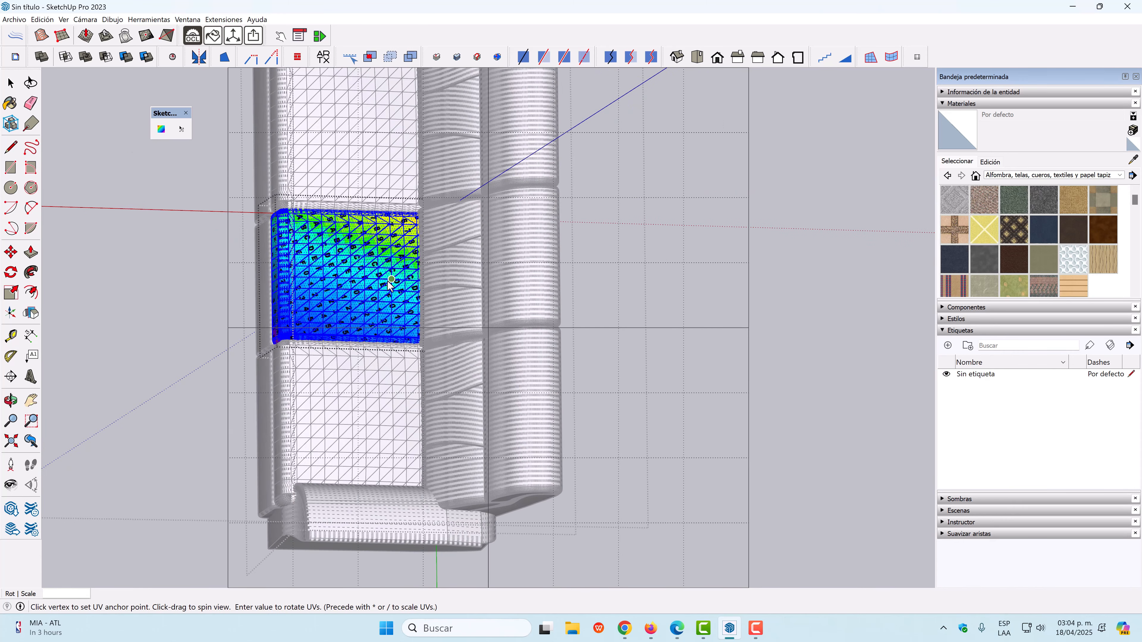
scroll(400, 198, up, 2)
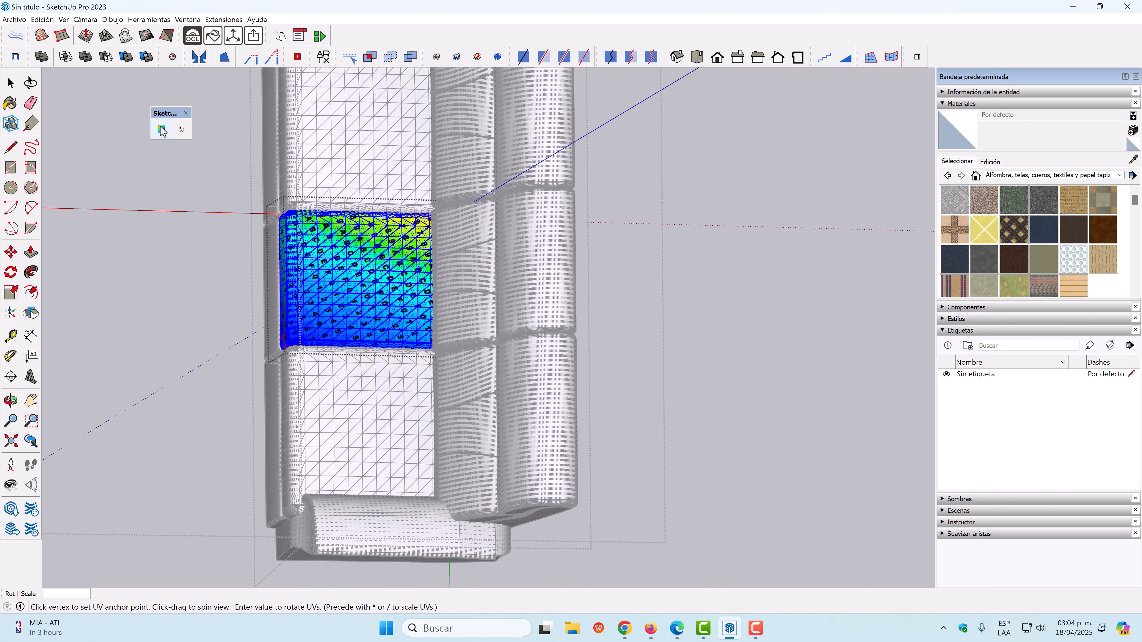
scroll(363, 270, up, 5)
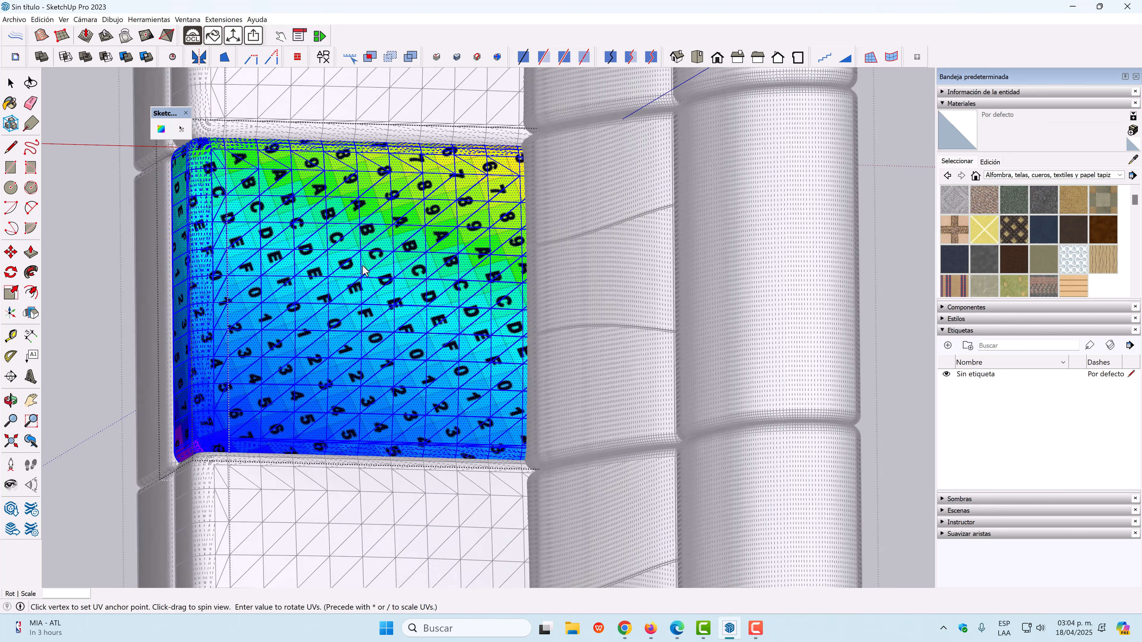
scroll(362, 270, down, 5)
scroll(363, 270, up, 4)
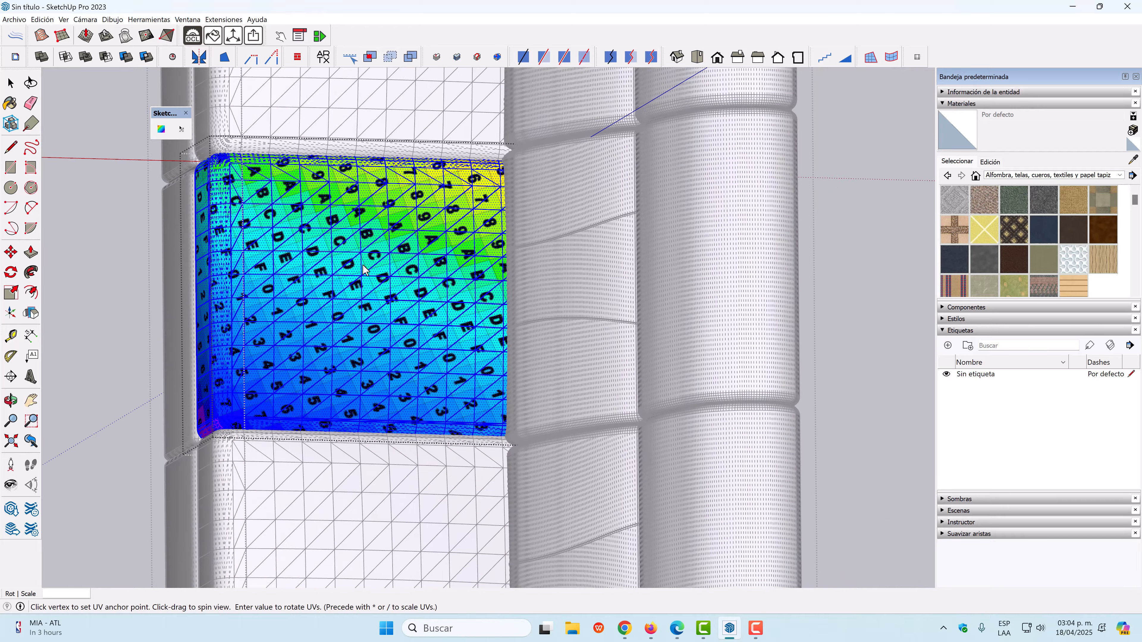
scroll(364, 270, up, 1)
right_click(375, 263)
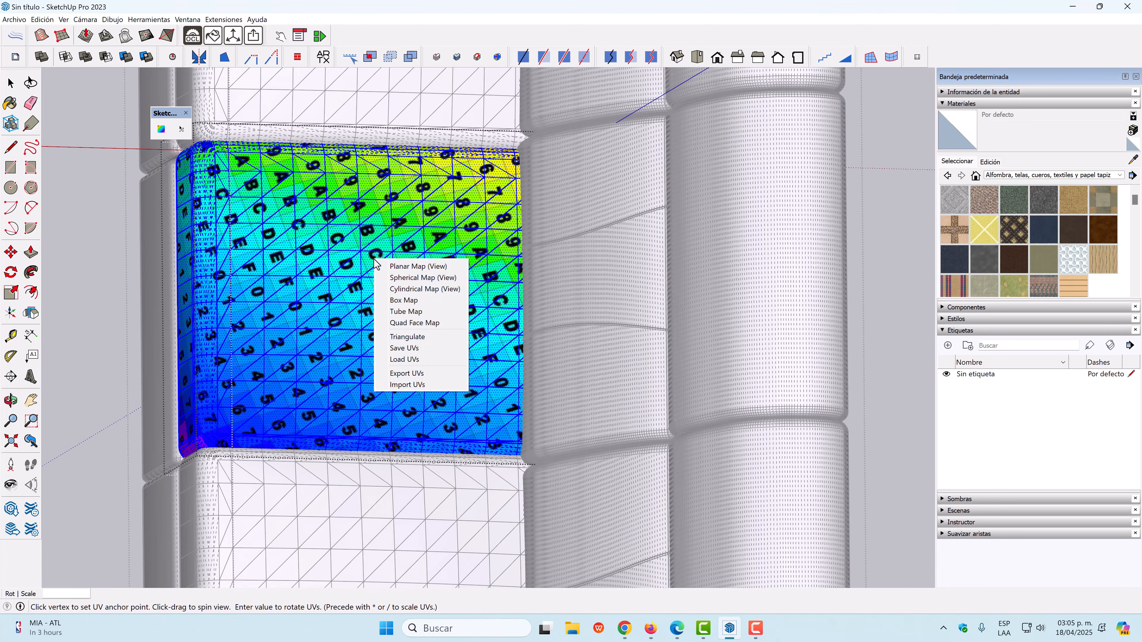
click(426, 348)
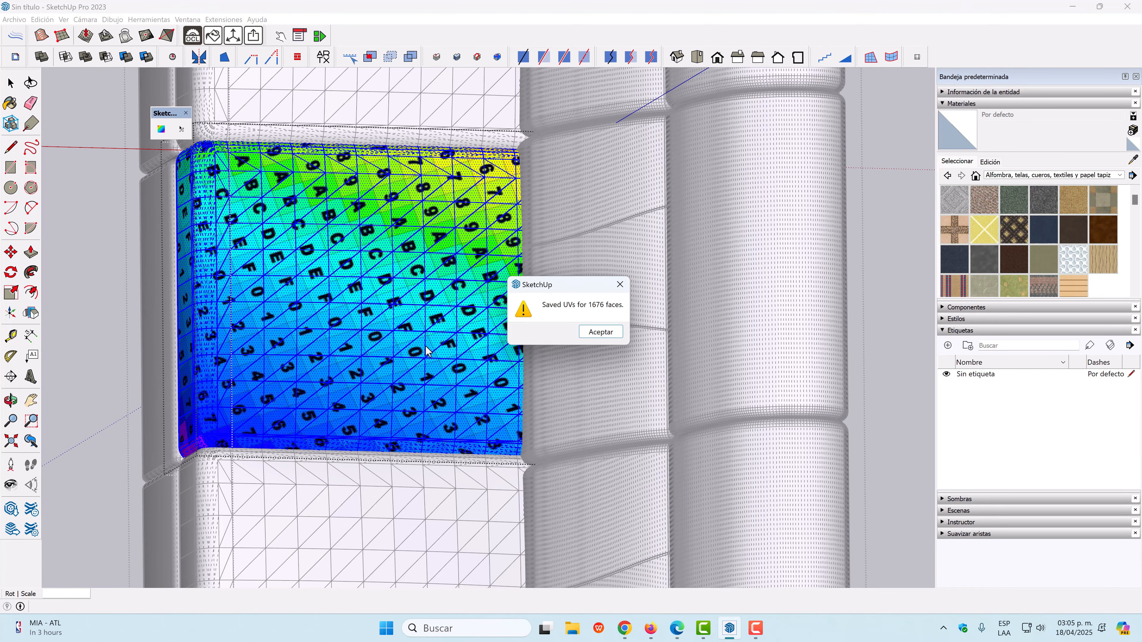
click(603, 333)
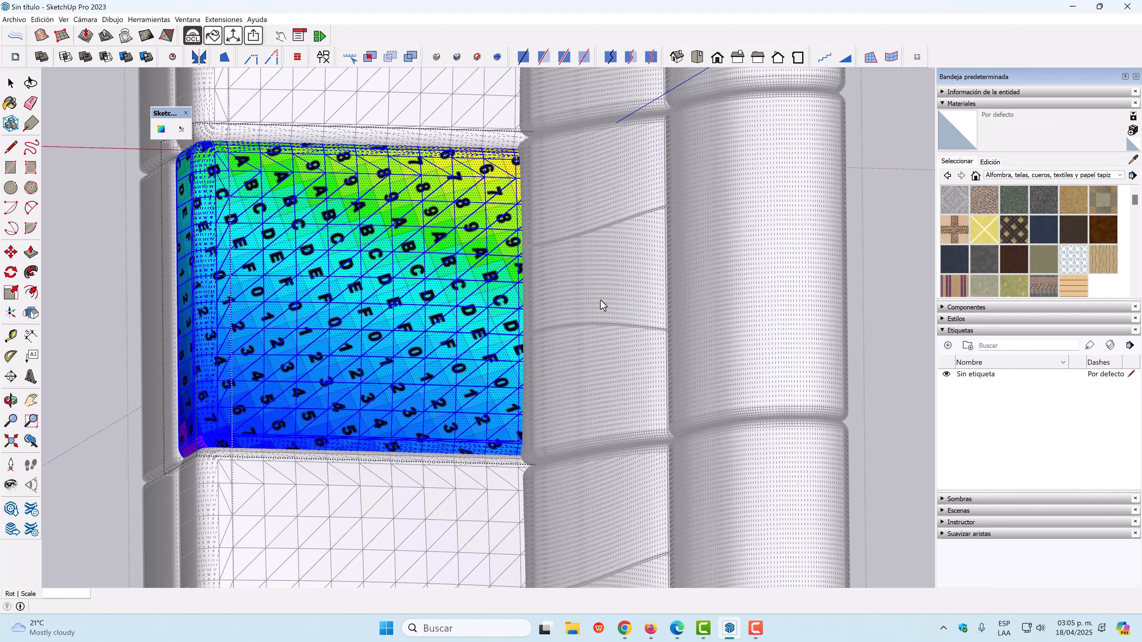
Paint the selected faces of the middle seat cushion with the Alfombra diamante olivo material.
scroll(378, 308, down, 5)
click(10, 103)
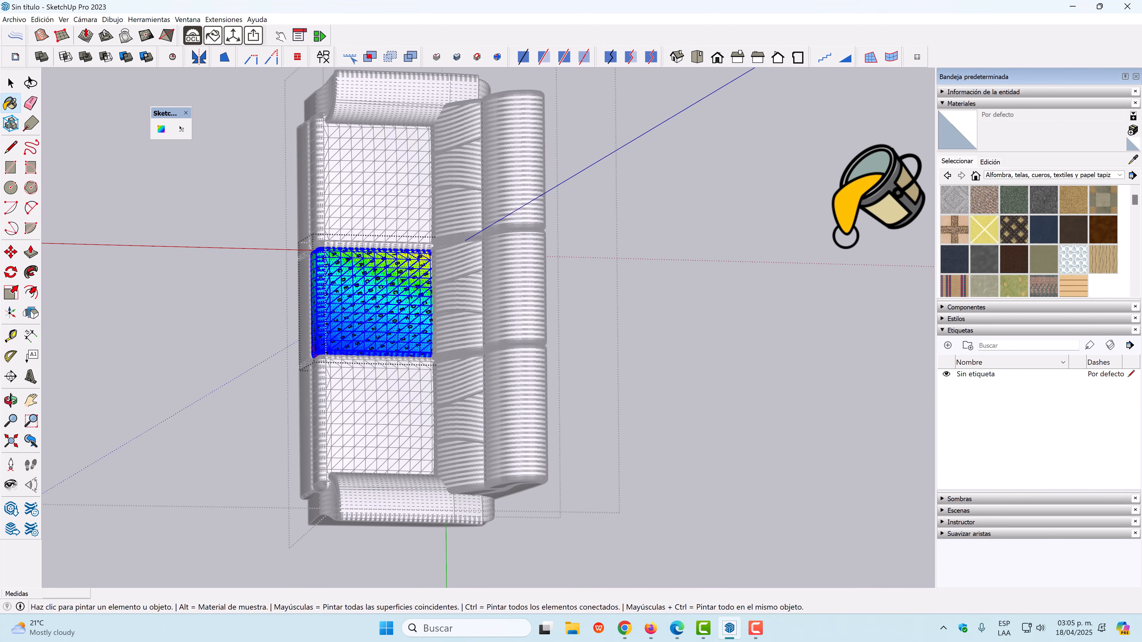
click(1013, 230)
click(406, 301)
scroll(398, 298, up, 5)
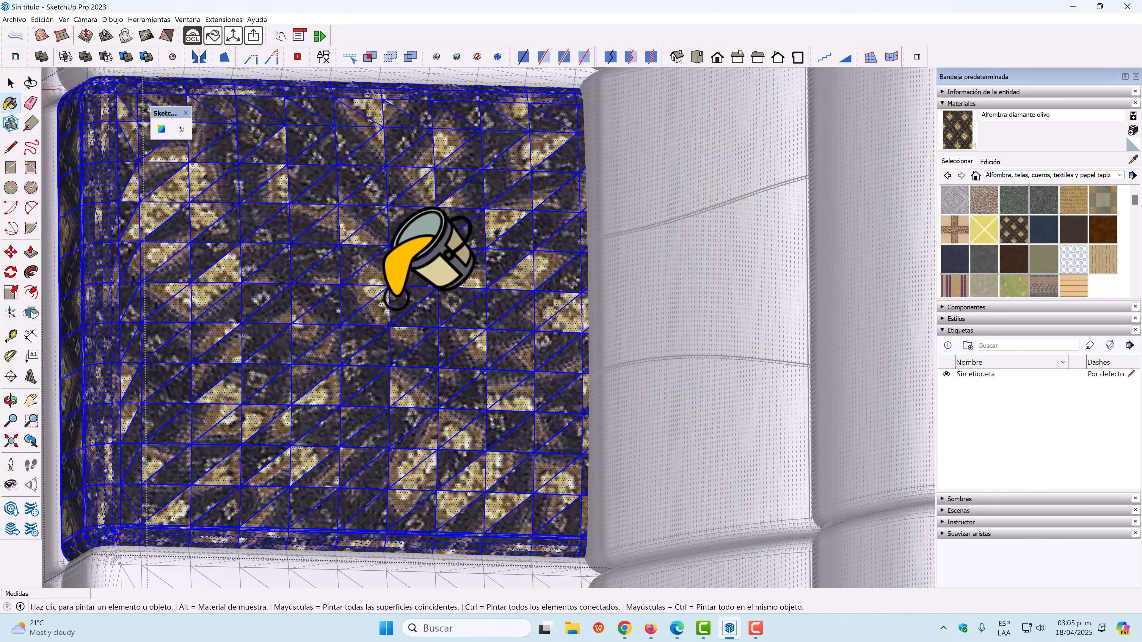
scroll(396, 299, down, 3)
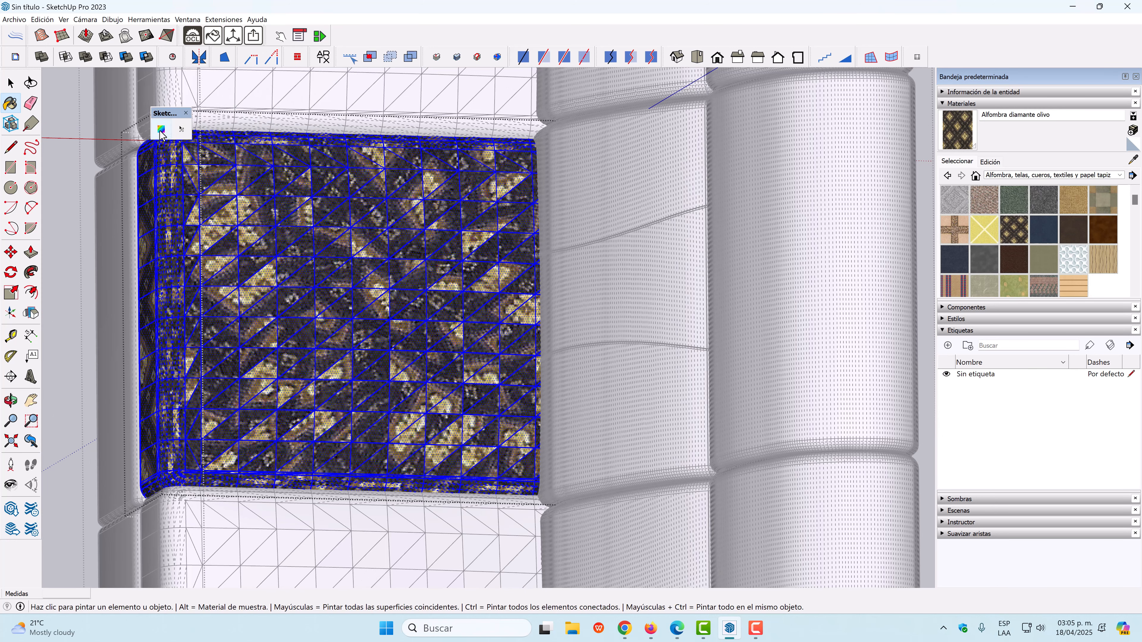
Load the saved UVs onto the painted faces of the middle seat cushion with SketchUV.
click(161, 129)
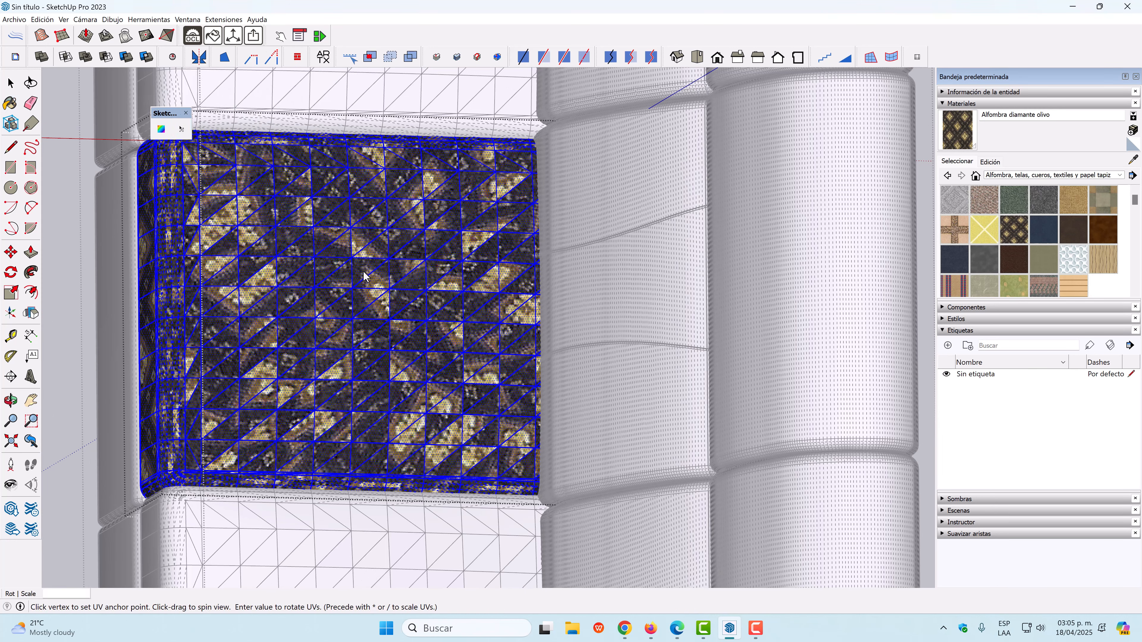
right_click(367, 271)
click(423, 367)
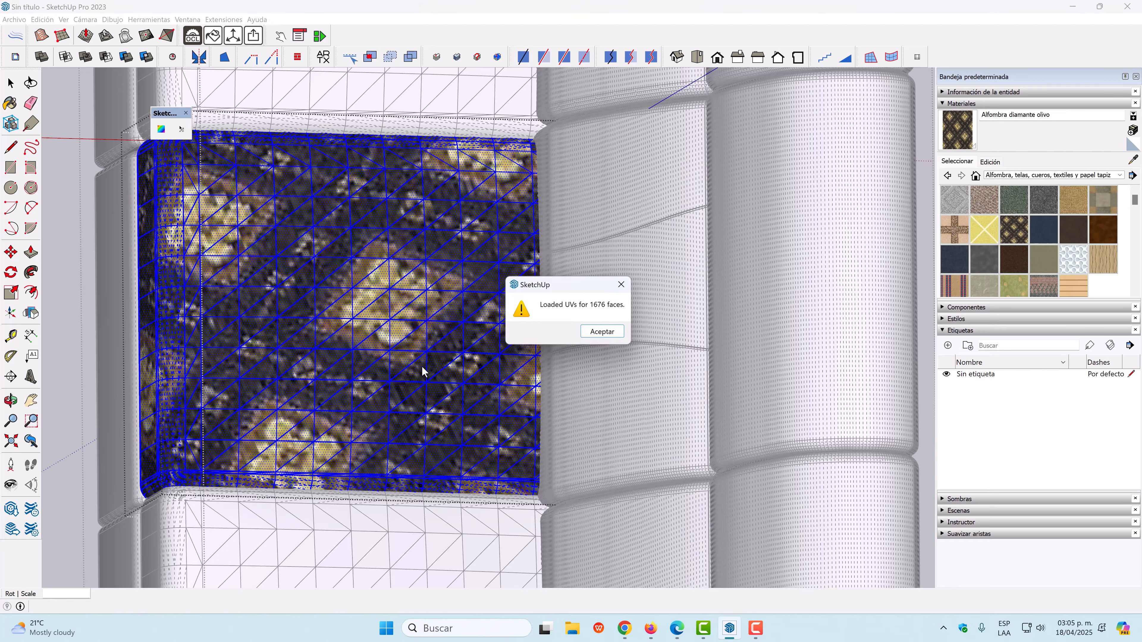
click(603, 332)
Scale the UVs of the middle seat cushion by *2 to make its carpet pattern smaller.
middle_drag(606, 337, 237, 408)
scroll(237, 408, up, 3)
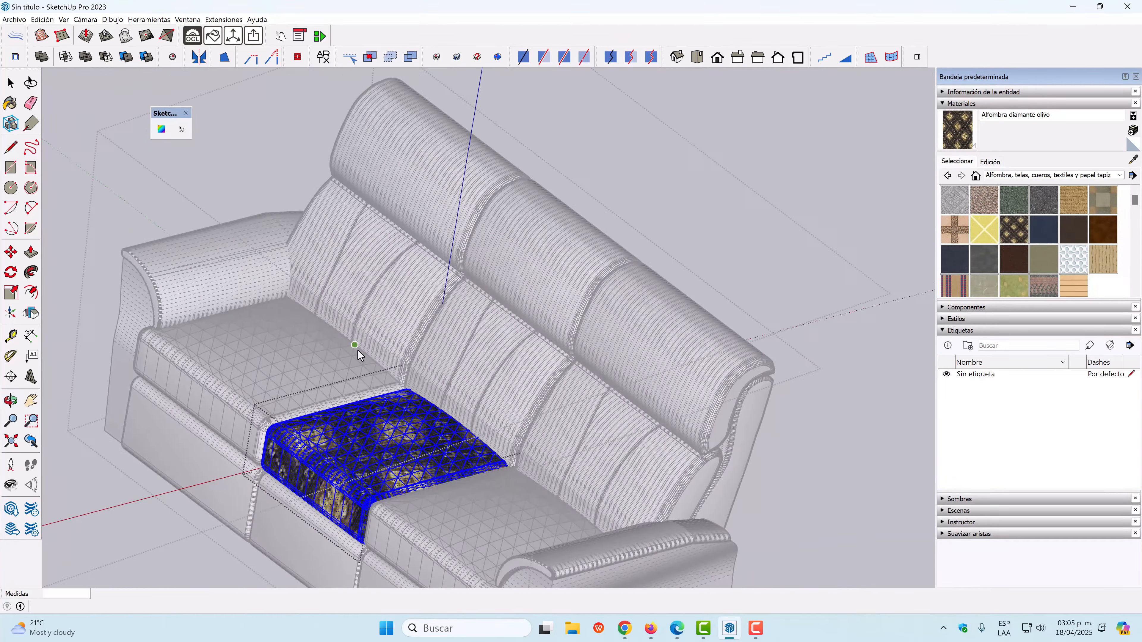
scroll(344, 446, down, 3)
middle_drag(315, 427, 344, 446)
scroll(390, 398, up, 5)
middle_drag(389, 398, 357, 378)
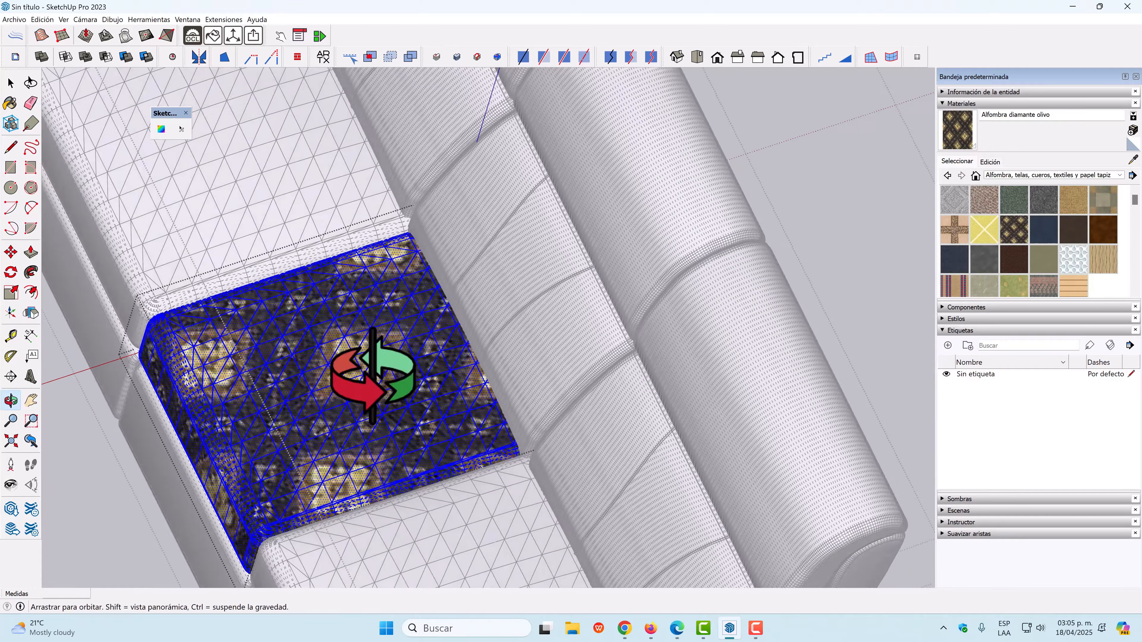
scroll(357, 383, up, 5)
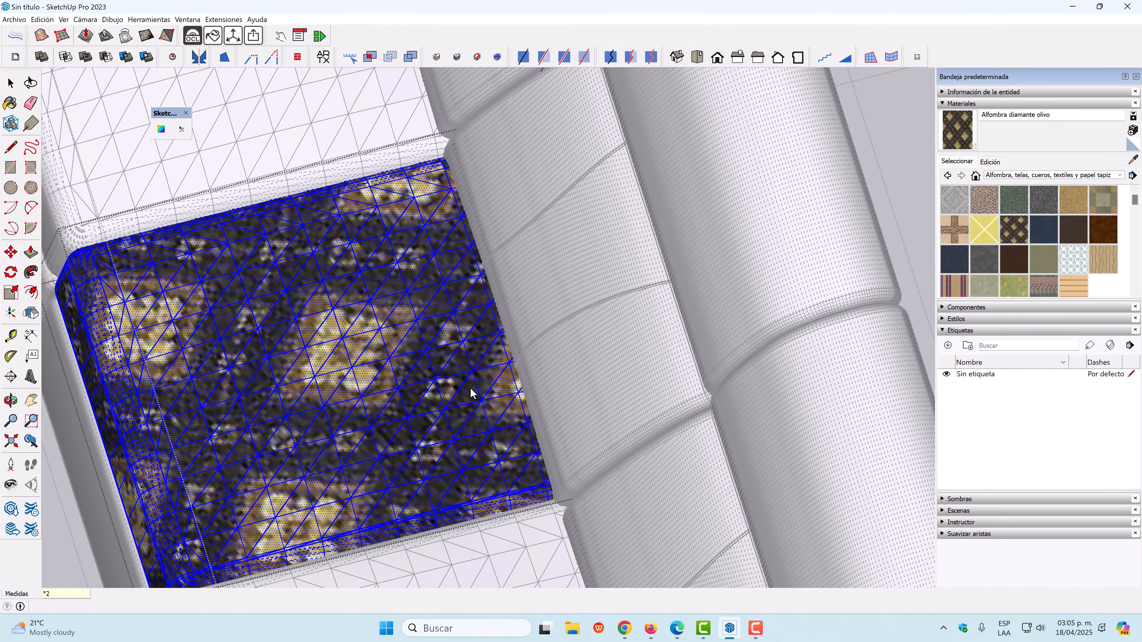
key(Return)
Scale the middle seat cushion's UVs again by *3, then end the mapping and deselect its faces.
scroll(202, 350, down, 3)
middle_drag(168, 436, 320, 359)
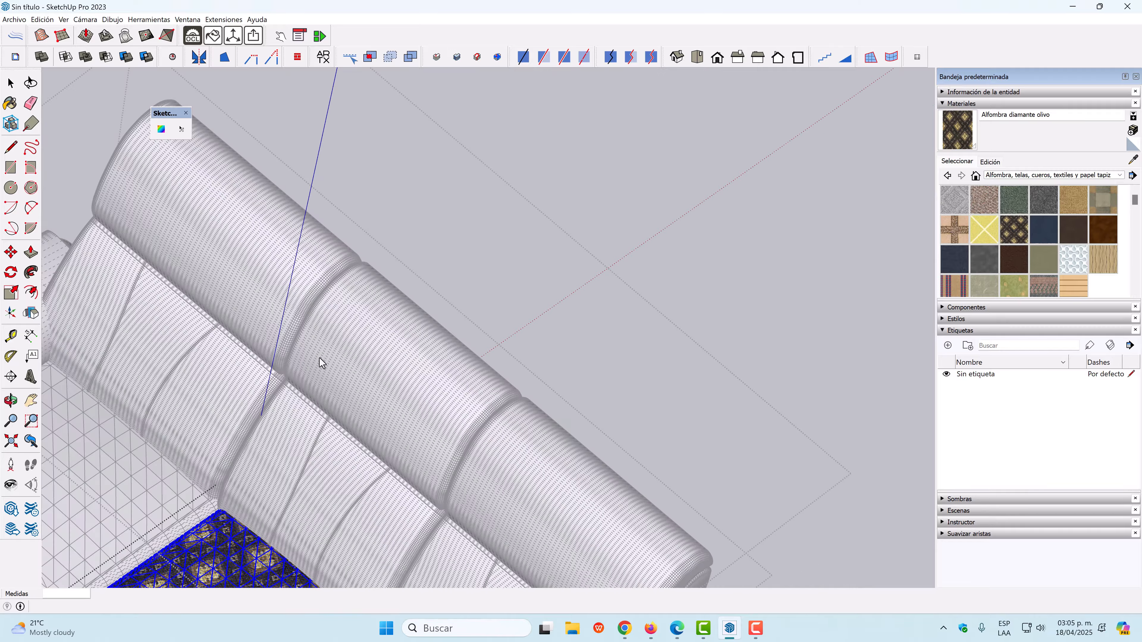
scroll(286, 359, down, 3)
scroll(305, 431, up, 3)
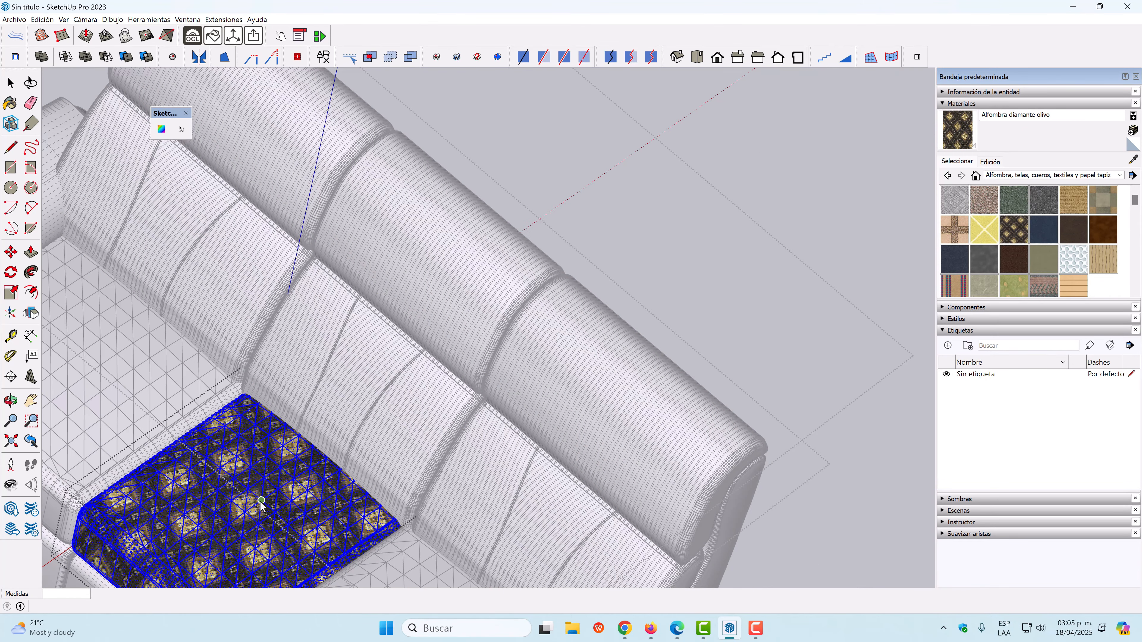
middle_drag(365, 401, 290, 441)
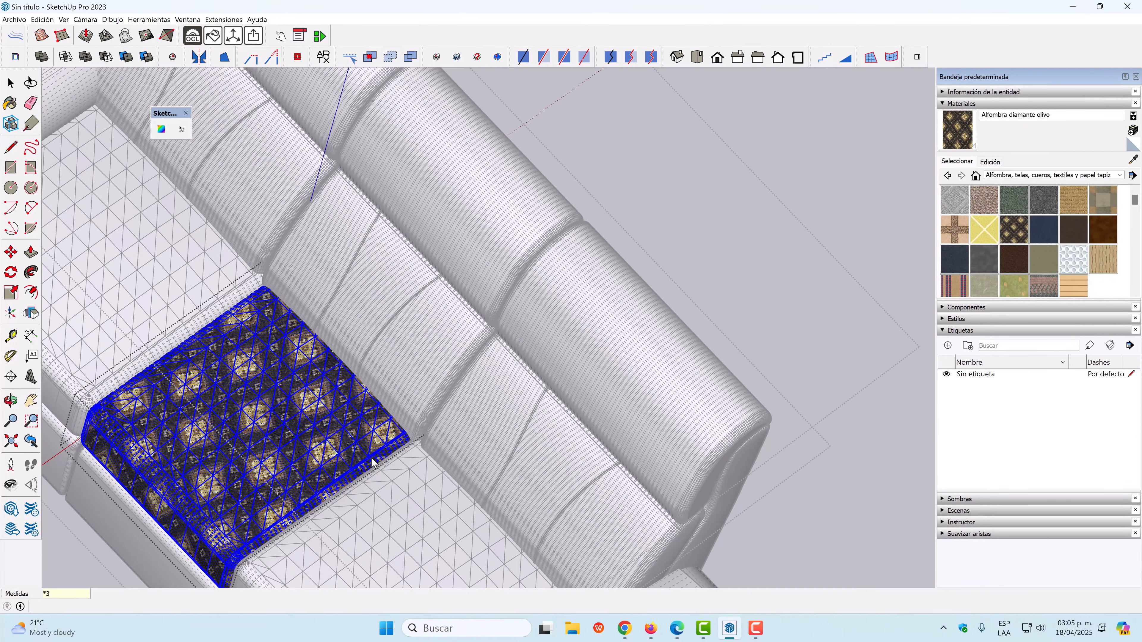
key(Return)
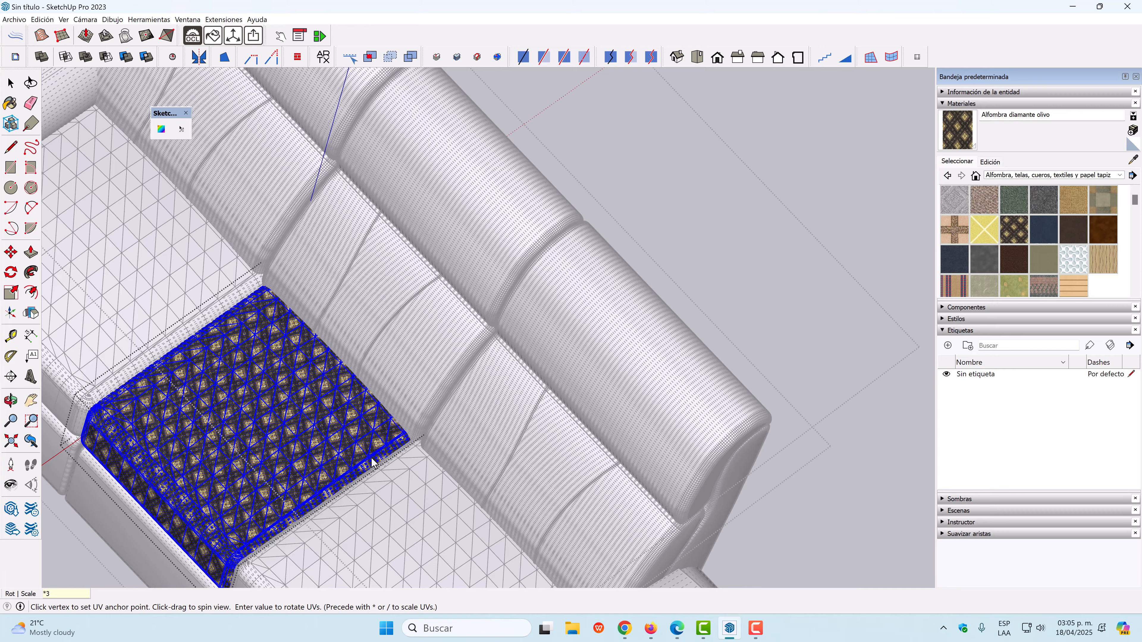
key(space)
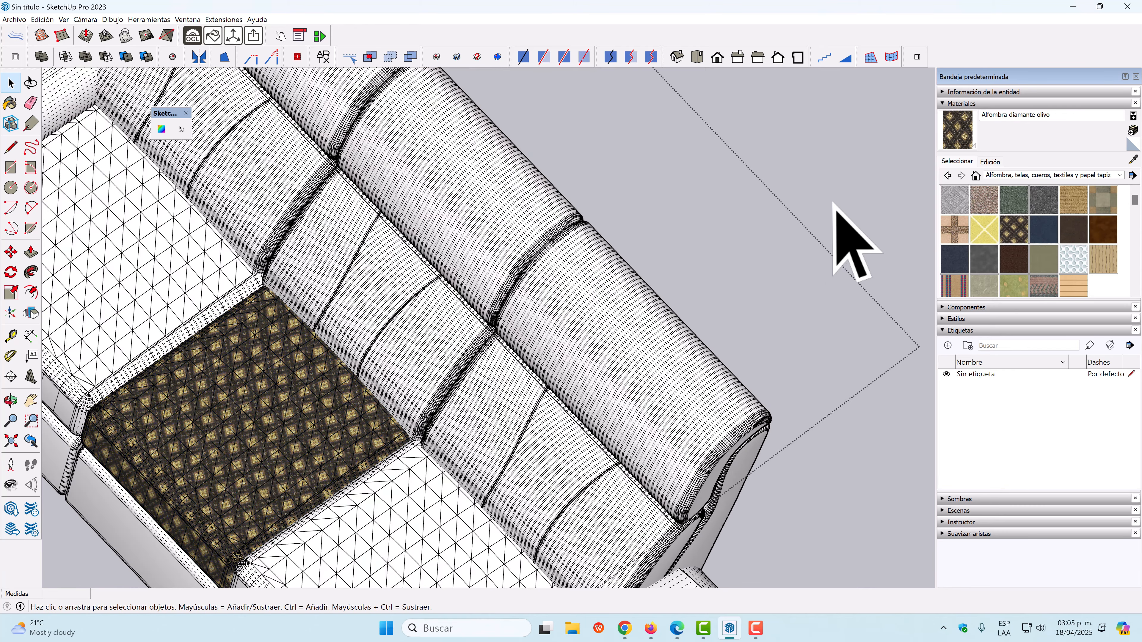
Turn off the display of hidden geometry on the sofa and check the middle cushion's texture.
scroll(370, 434, down, 5)
middle_drag(369, 433, 535, 396)
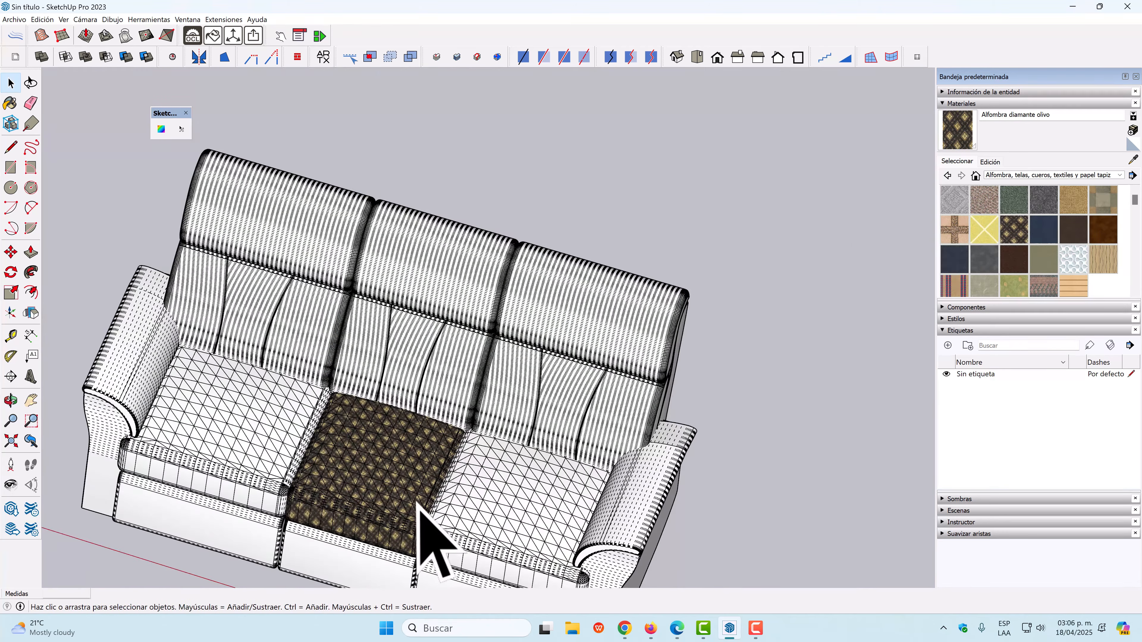
scroll(439, 495, up, 5)
click(63, 20)
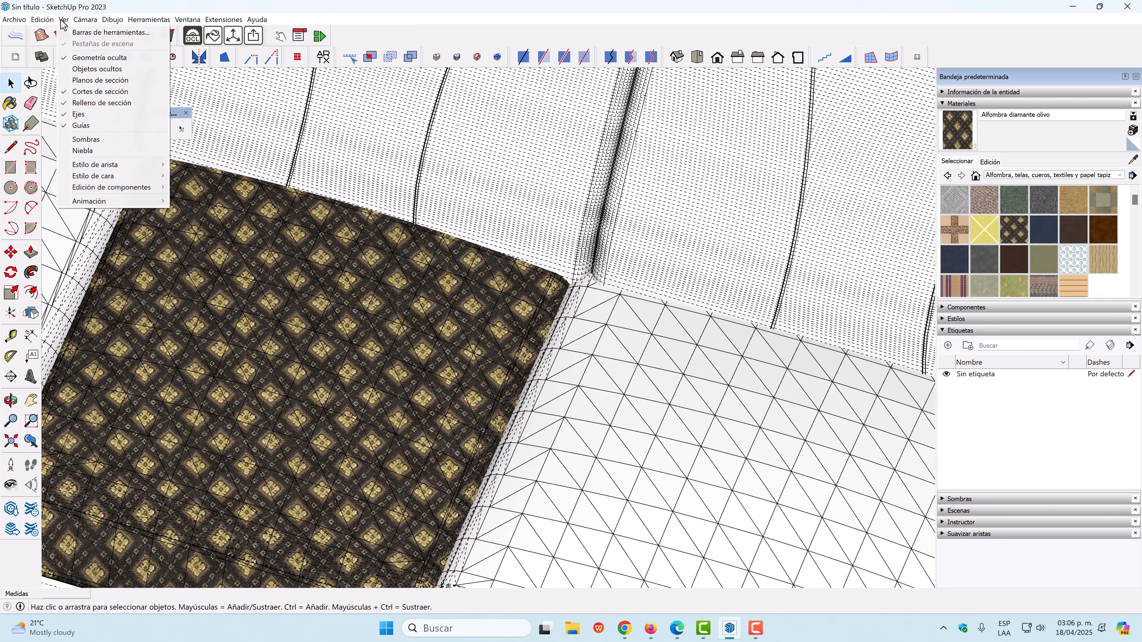
click(99, 57)
scroll(459, 387, down, 5)
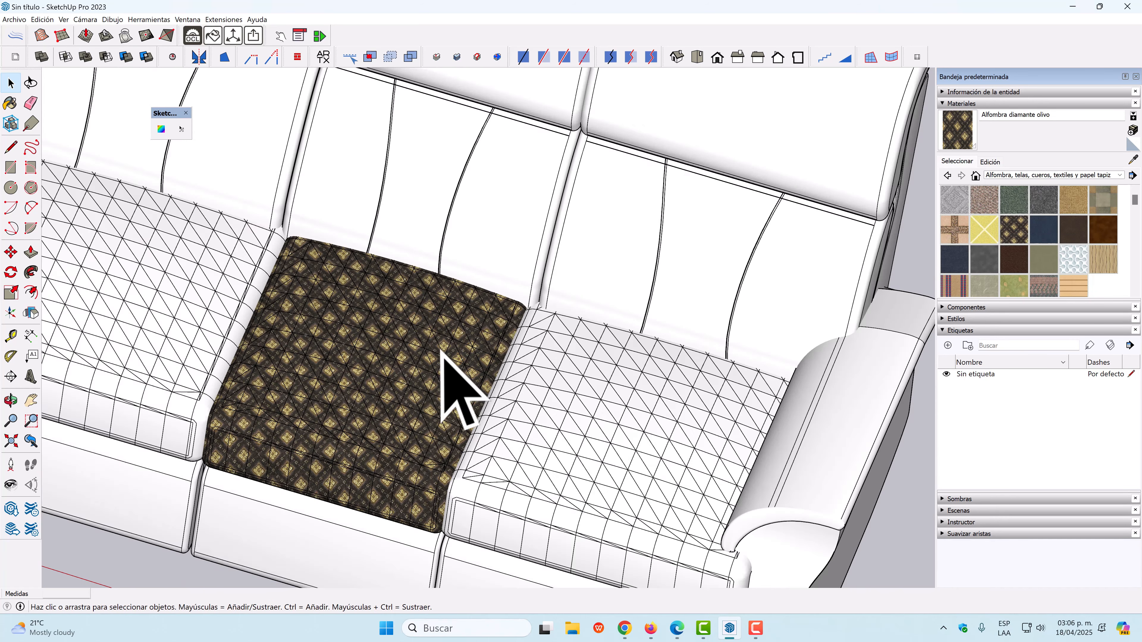
middle_drag(459, 396, 362, 311)
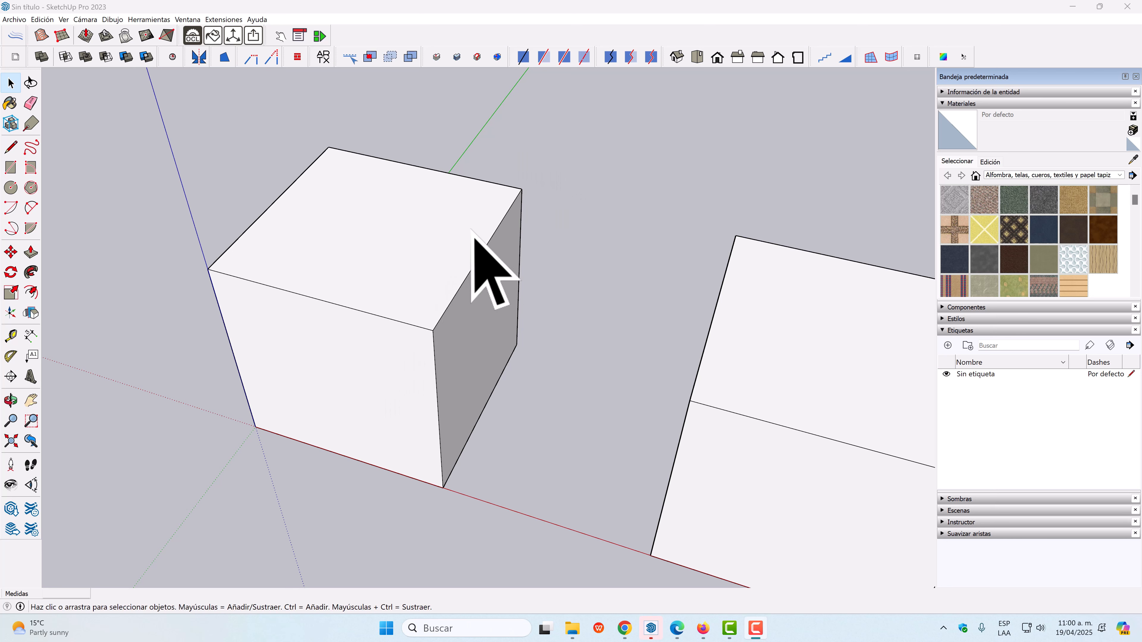
Bring the row of cubes into view and select the front face of the cube at the origin.
scroll(499, 265, down, 3)
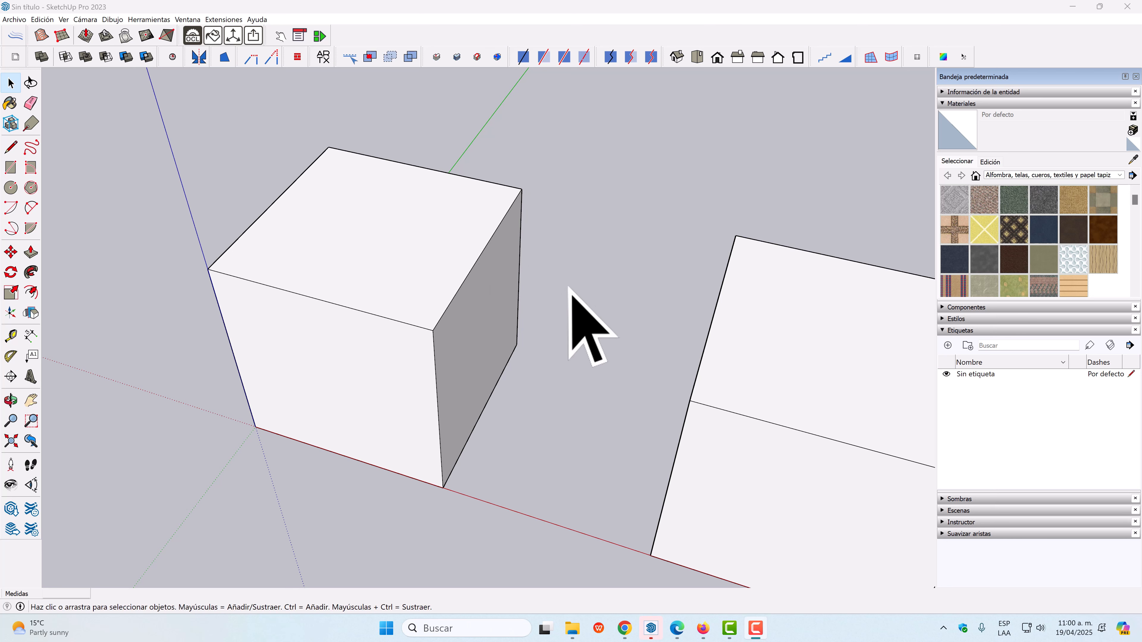
middle_drag(587, 326, 524, 318)
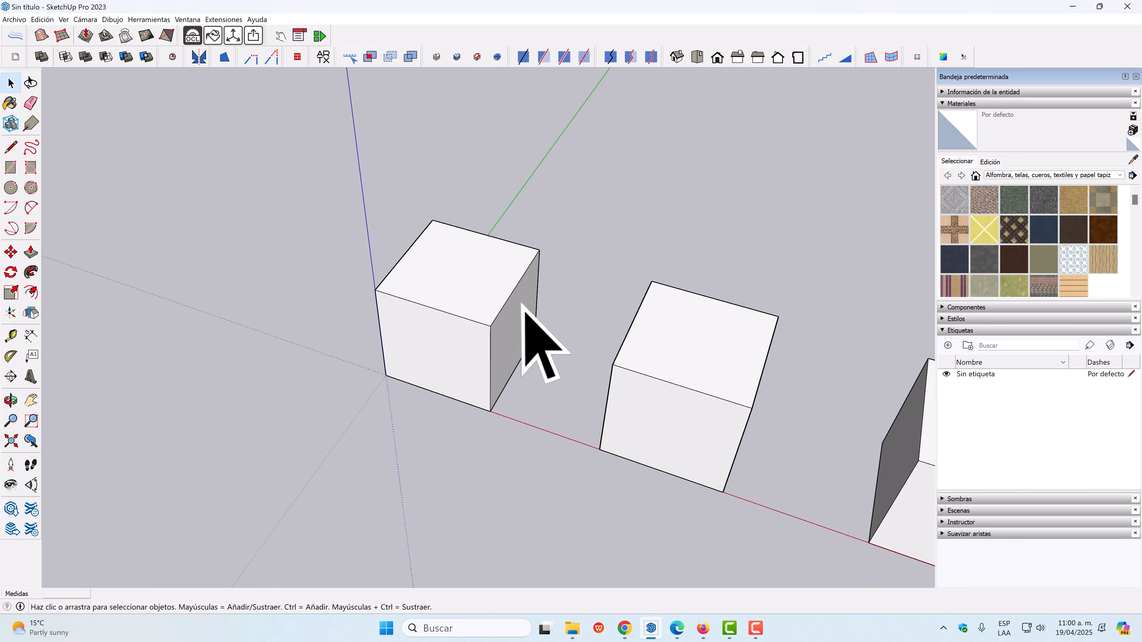
click(466, 286)
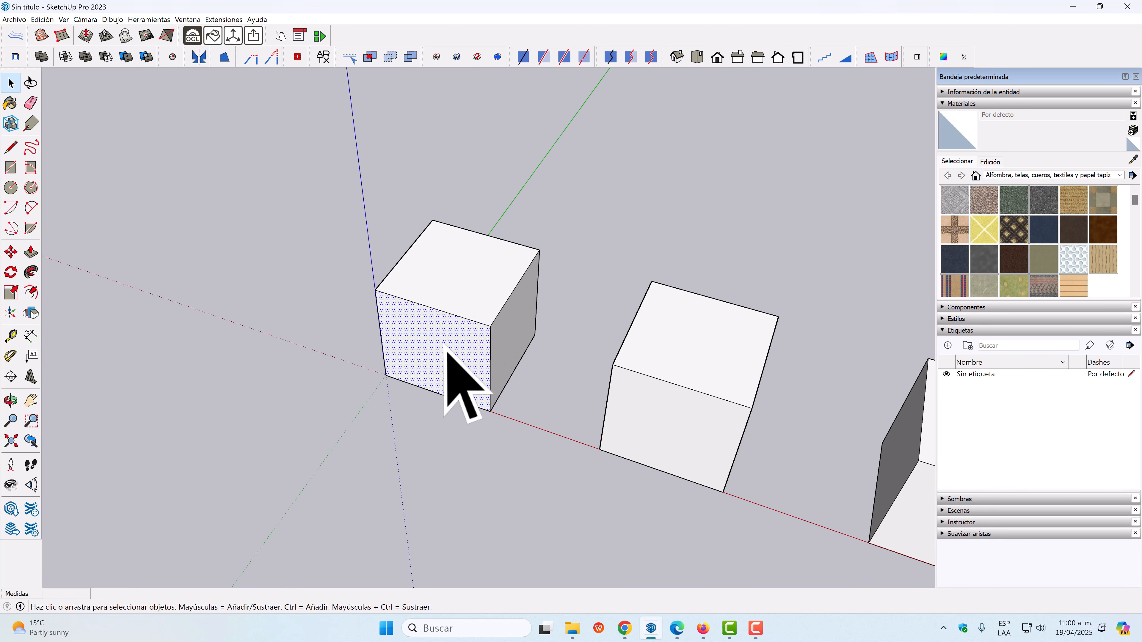
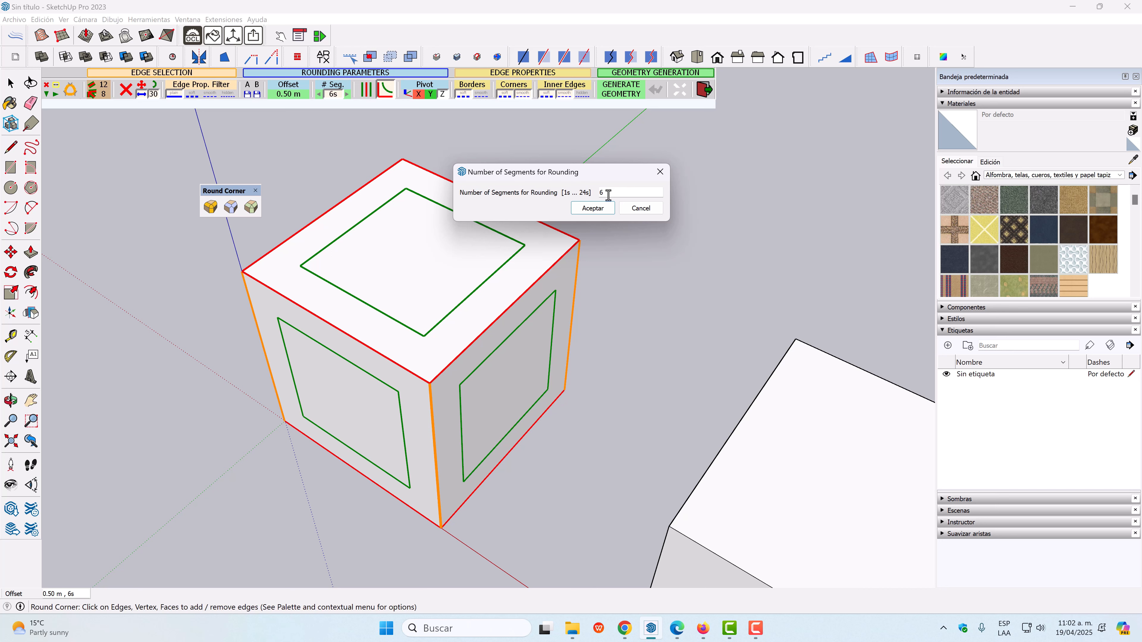
Set Round Corner to 20 segments and generate the 0.50 m rounding on all edges of the cube at the origin.
click(584, 212)
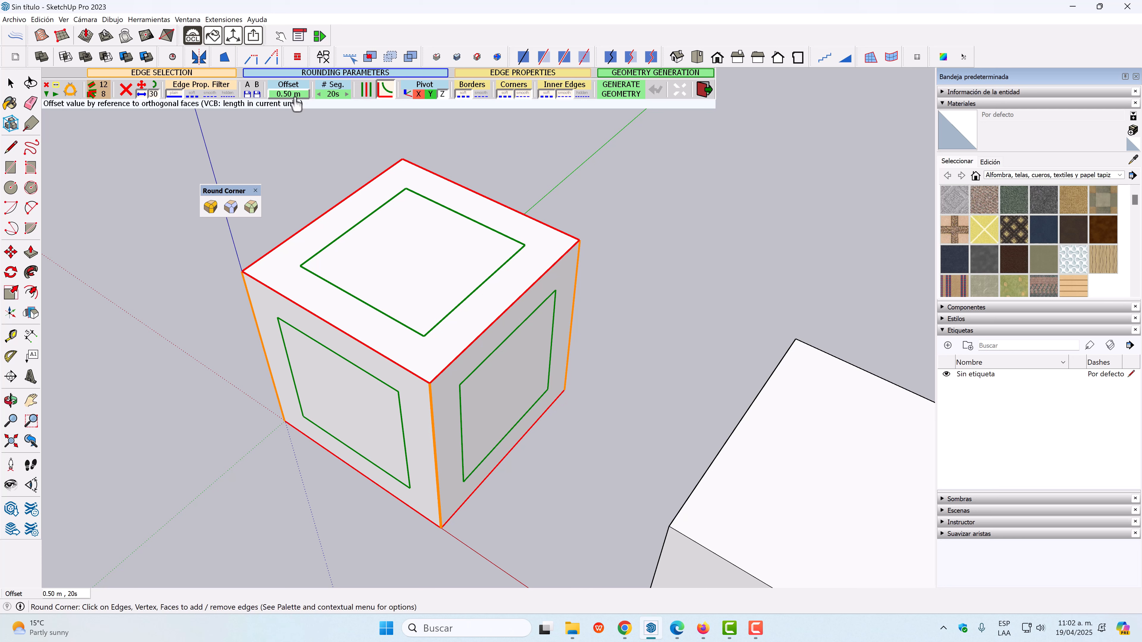
click(620, 95)
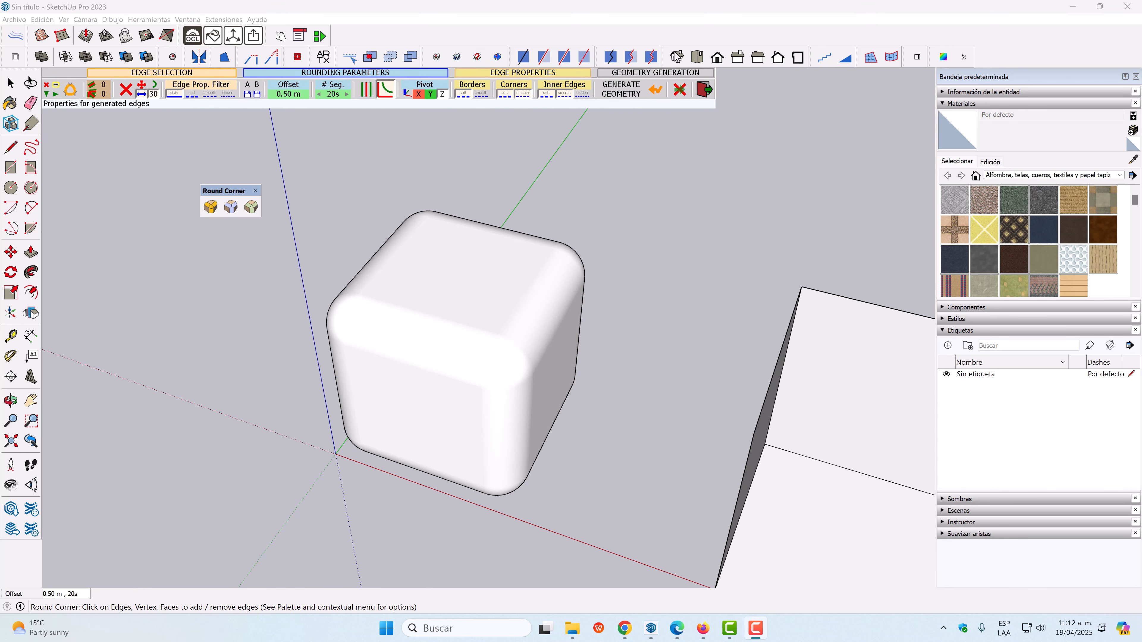
Turn on the display of hidden geometry and examine the segments along the cube's rounded edges and corners.
click(67, 20)
click(83, 60)
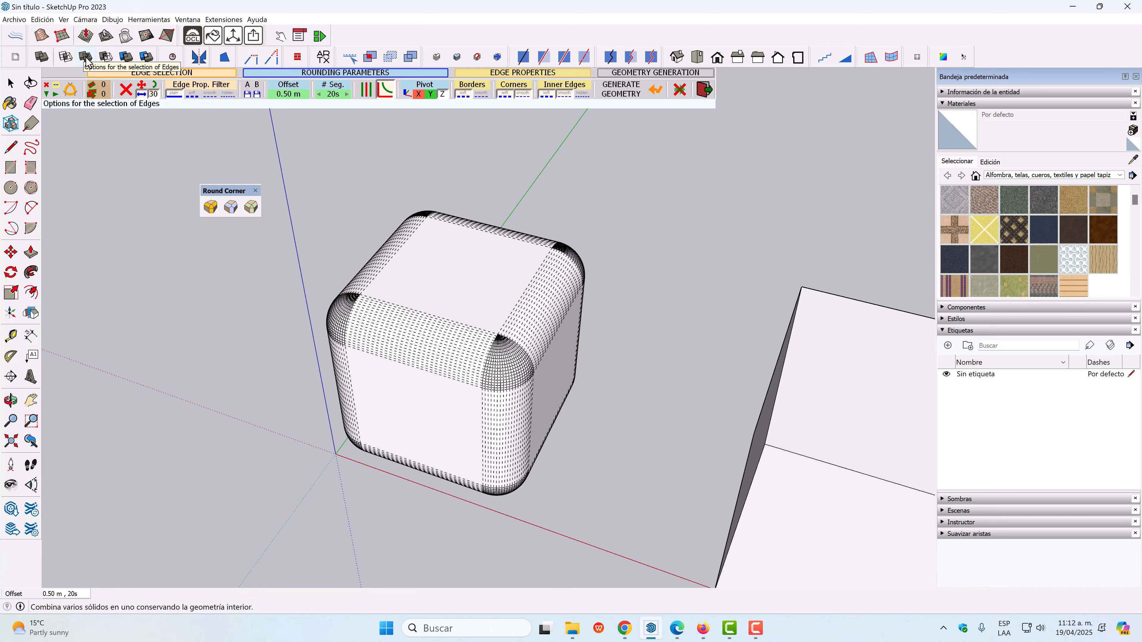
scroll(489, 400, up, 5)
middle_drag(495, 396, 571, 428)
scroll(625, 316, down, 3)
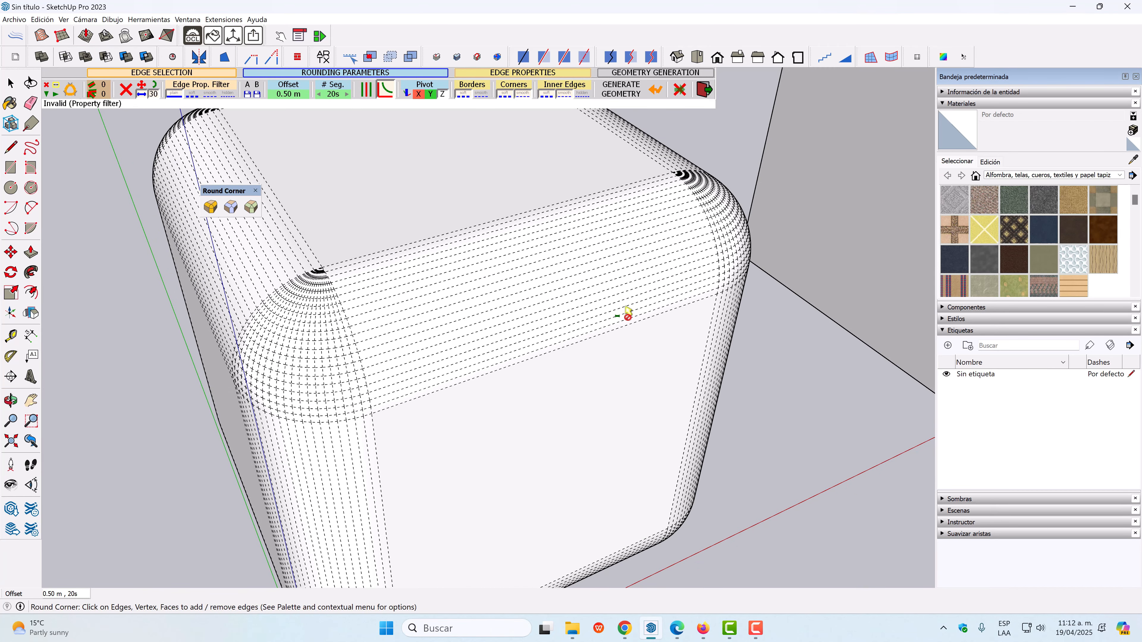
middle_drag(624, 316, 344, 421)
scroll(424, 330, down, 2)
middle_drag(424, 330, 396, 370)
scroll(478, 343, up, 5)
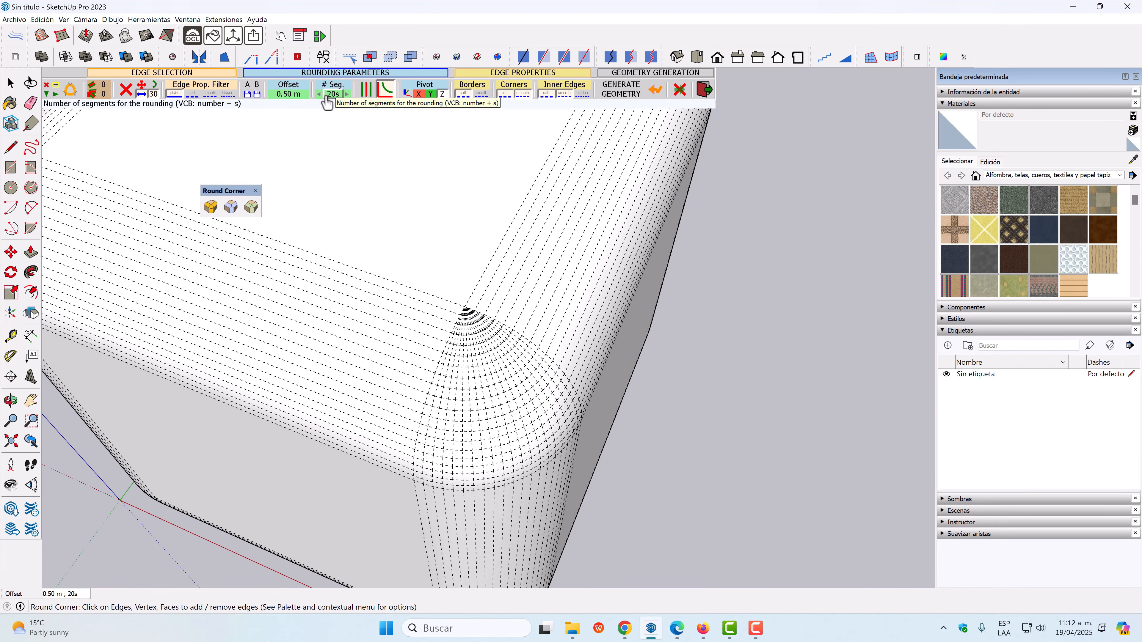
scroll(416, 464, down, 6)
middle_drag(415, 420, 401, 288)
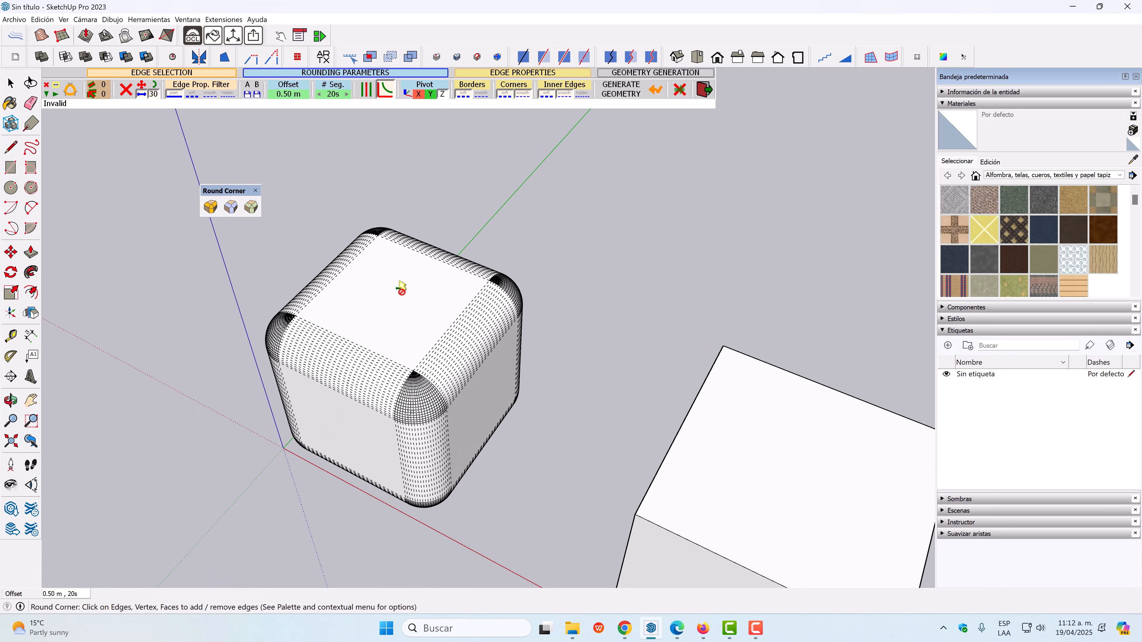
Modify the rounding of the cube at the origin to 10 segments and a 0.40 m offset.
scroll(400, 288, up, 3)
click(333, 94)
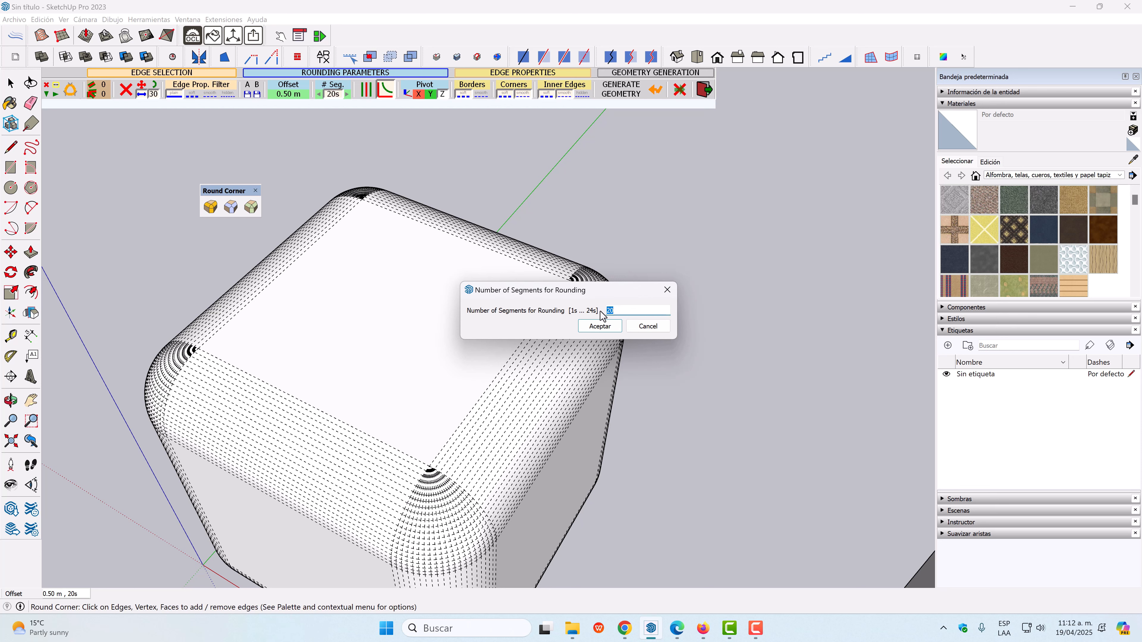
click(601, 327)
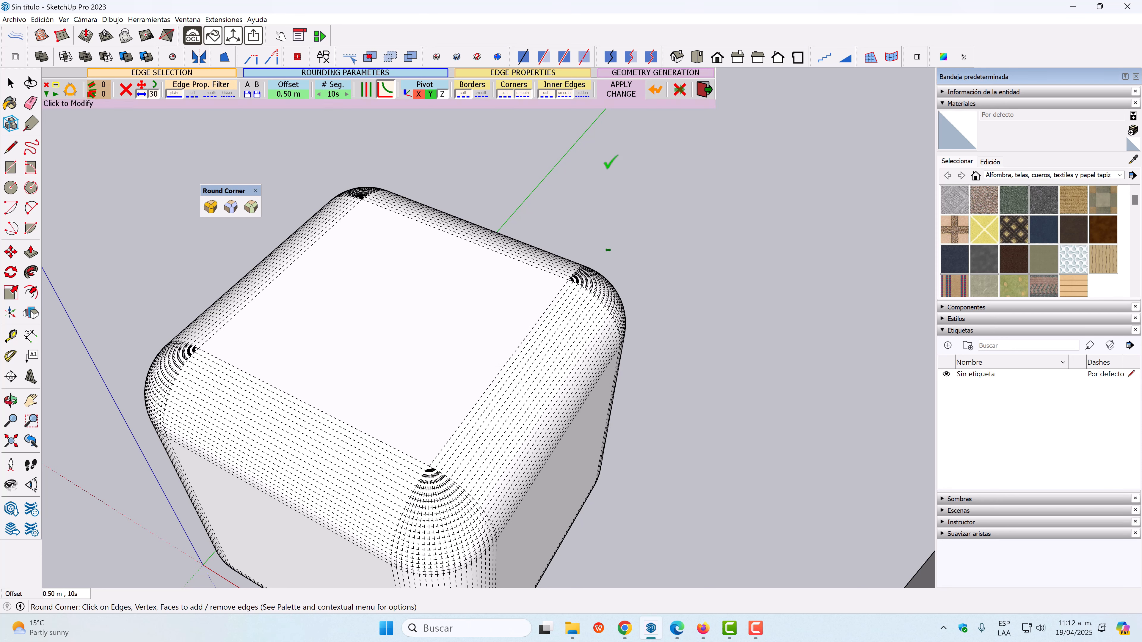
click(286, 96)
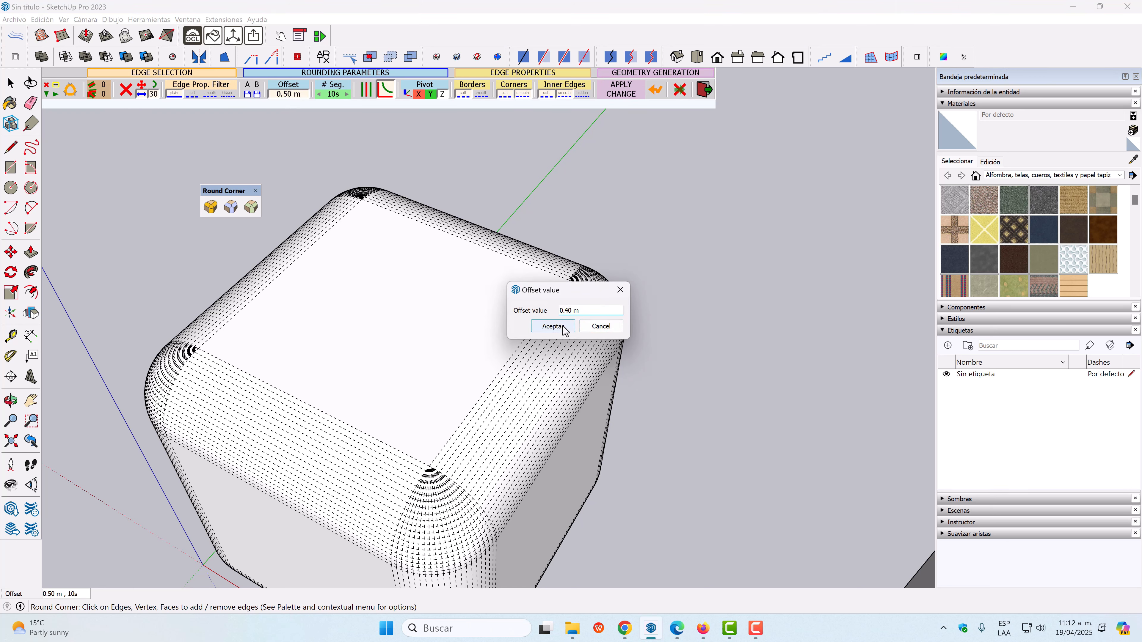
click(553, 326)
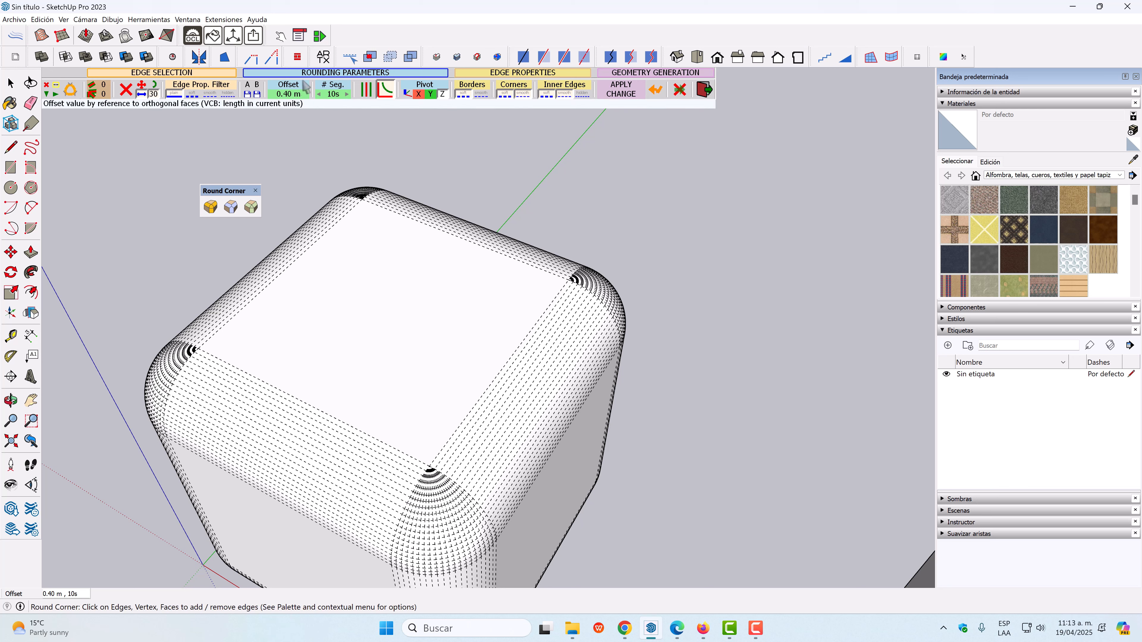
click(621, 93)
scroll(497, 319, down, 2)
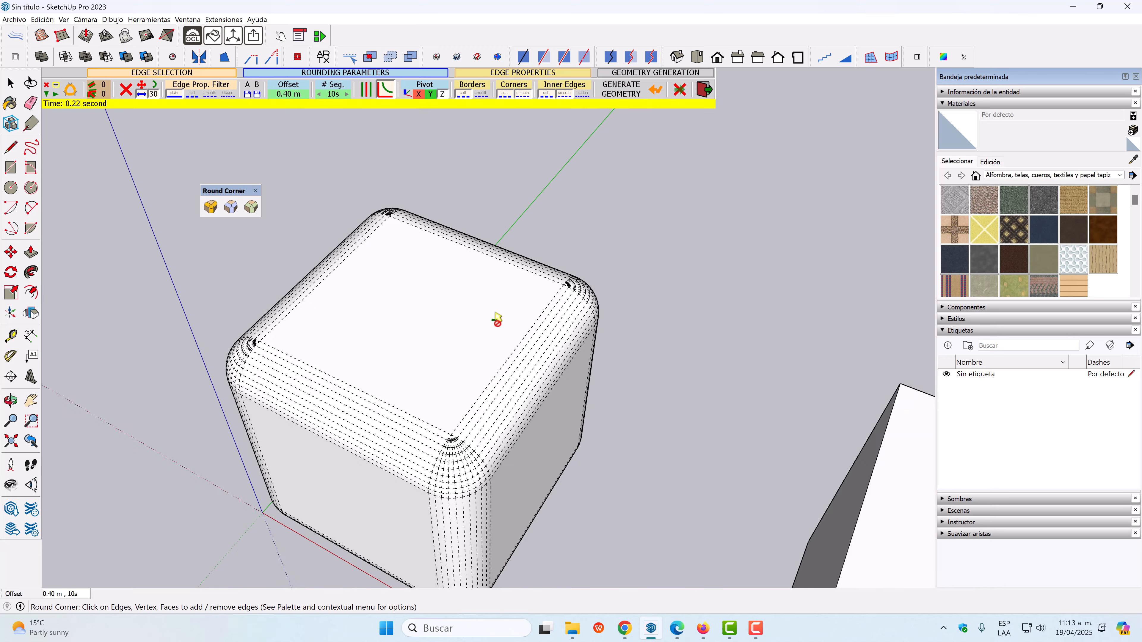
mouse_move(497, 320)
middle_down()
mouse_move(484, 127)
mouse_move(433, 319)
mouse_move(473, 203)
mouse_move(365, 350)
mouse_move(525, 263)
mouse_move(483, 313)
middle_up()
scroll(453, 331, up, 3)
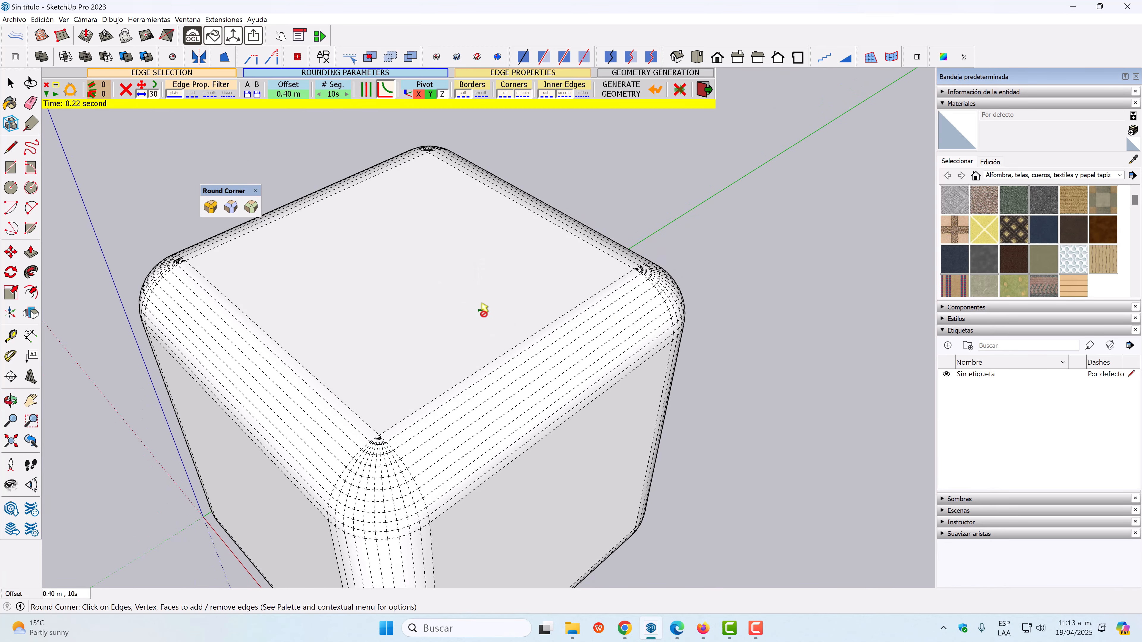
key(space)
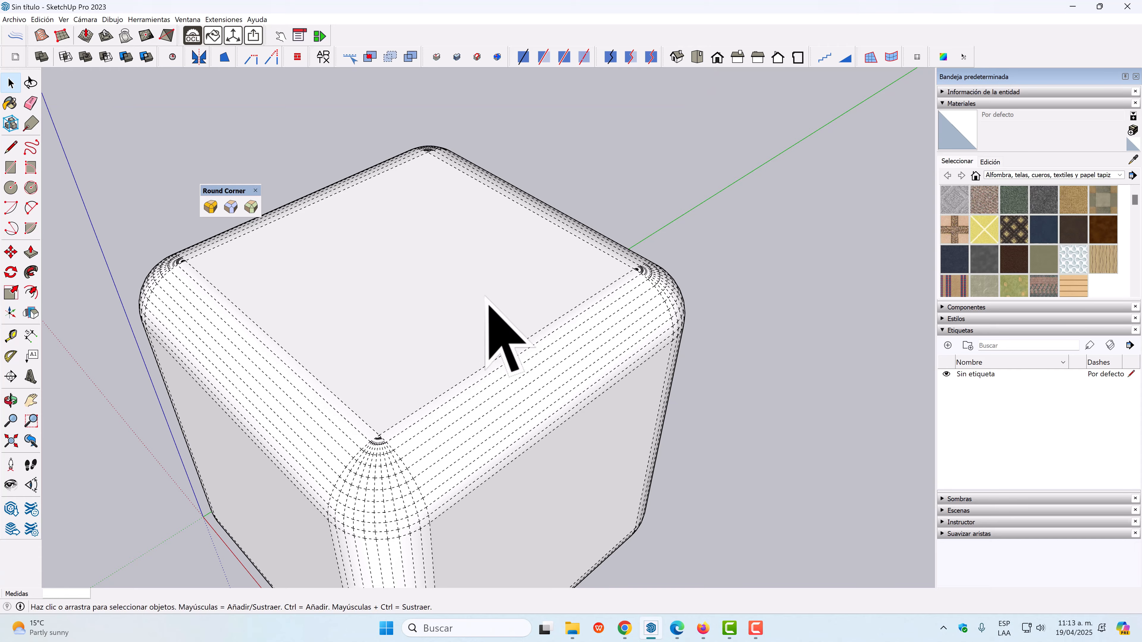
Examine the segment lines on the rounded corners of the cube at the origin.
middle_drag(487, 304, 427, 353)
scroll(471, 284, down, 3)
scroll(428, 351, up, 3)
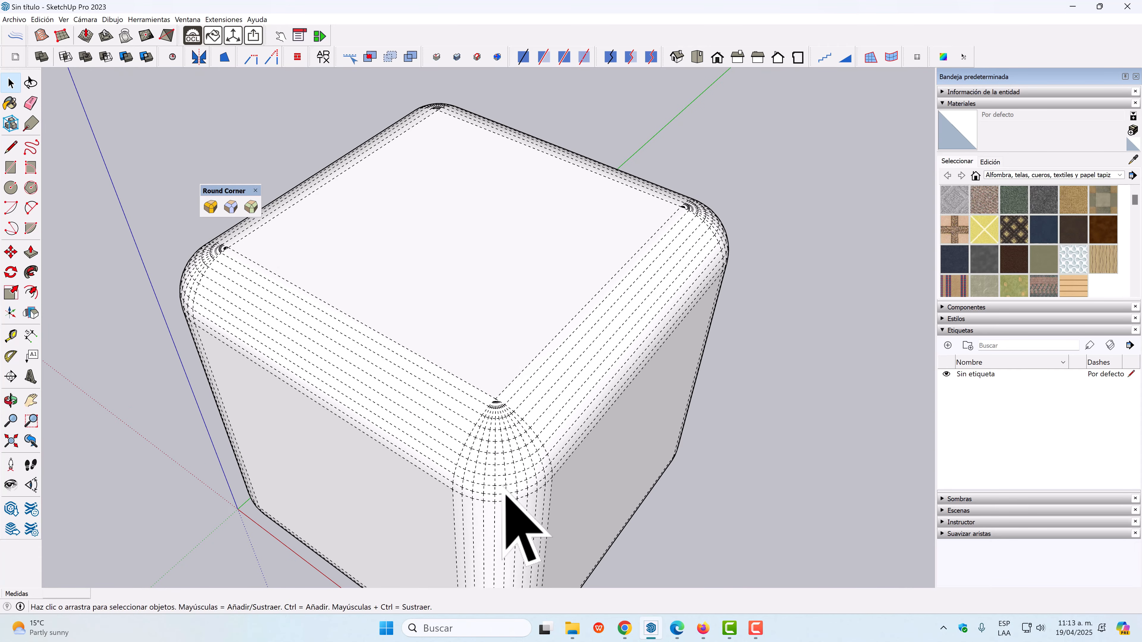
middle_drag(620, 408, 459, 450)
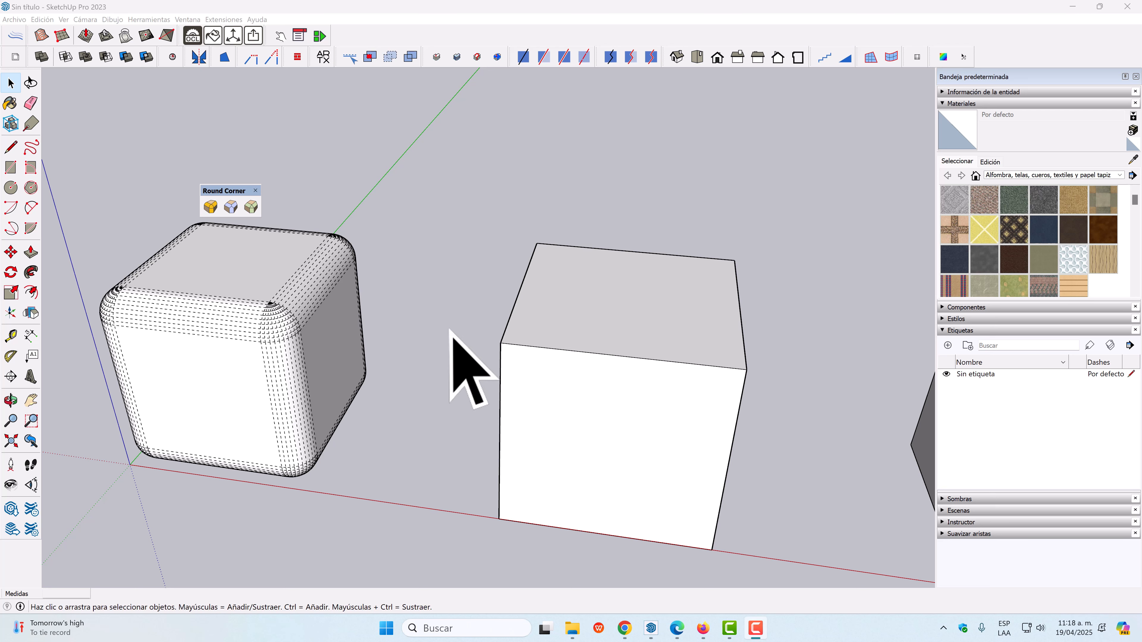
scroll(279, 324, up, 5)
scroll(297, 325, up, 3)
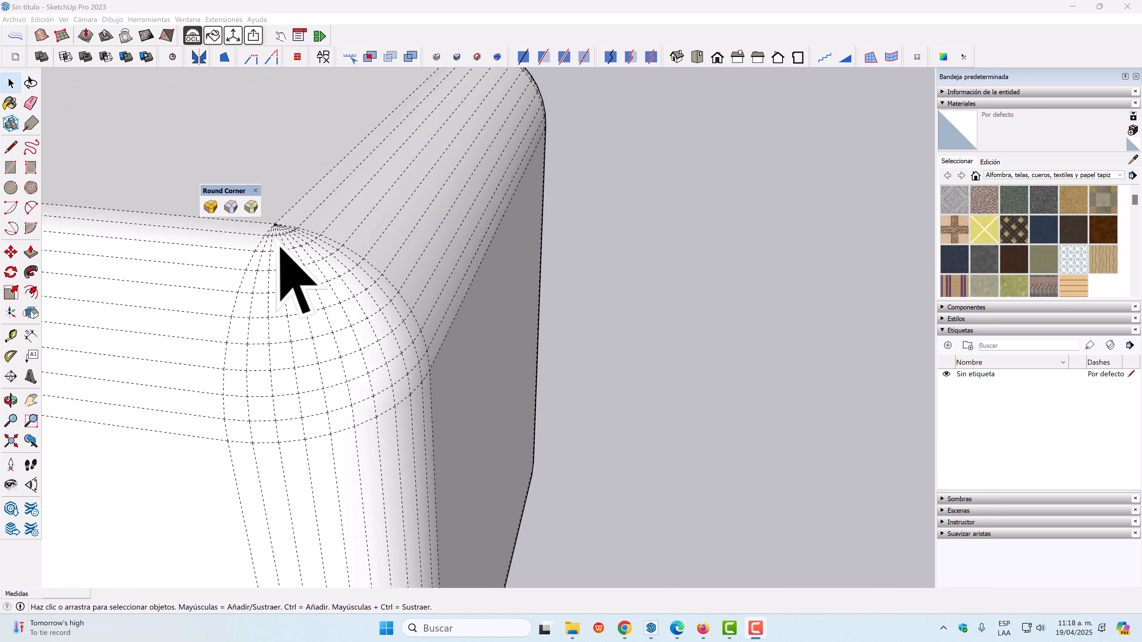
scroll(158, 352, down, 6)
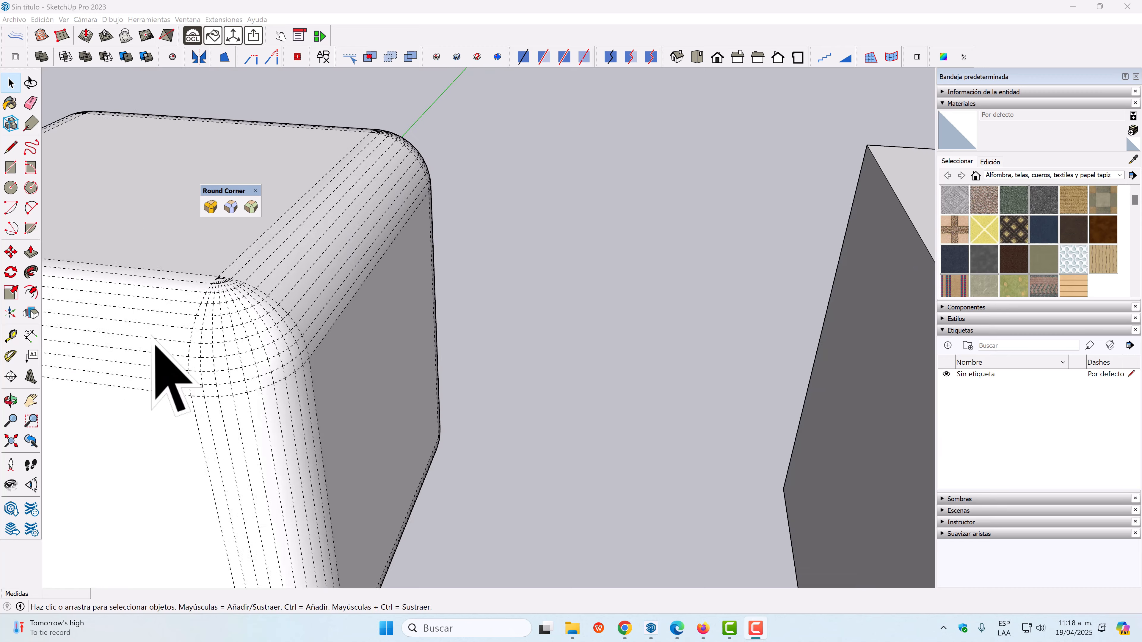
Select the three edges of the middle cube that meet at its upper front corner nearest the rounded cube.
middle_drag(373, 381, 530, 408)
scroll(530, 408, up, 5)
middle_drag(454, 396, 429, 308)
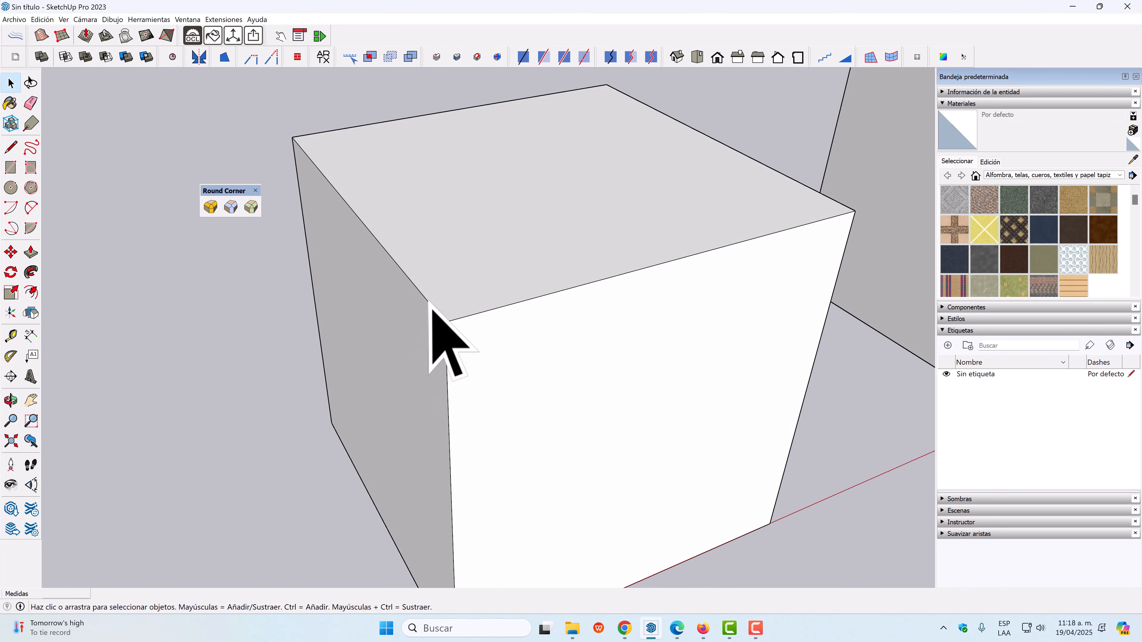
click(442, 316)
ctrl+click(431, 308)
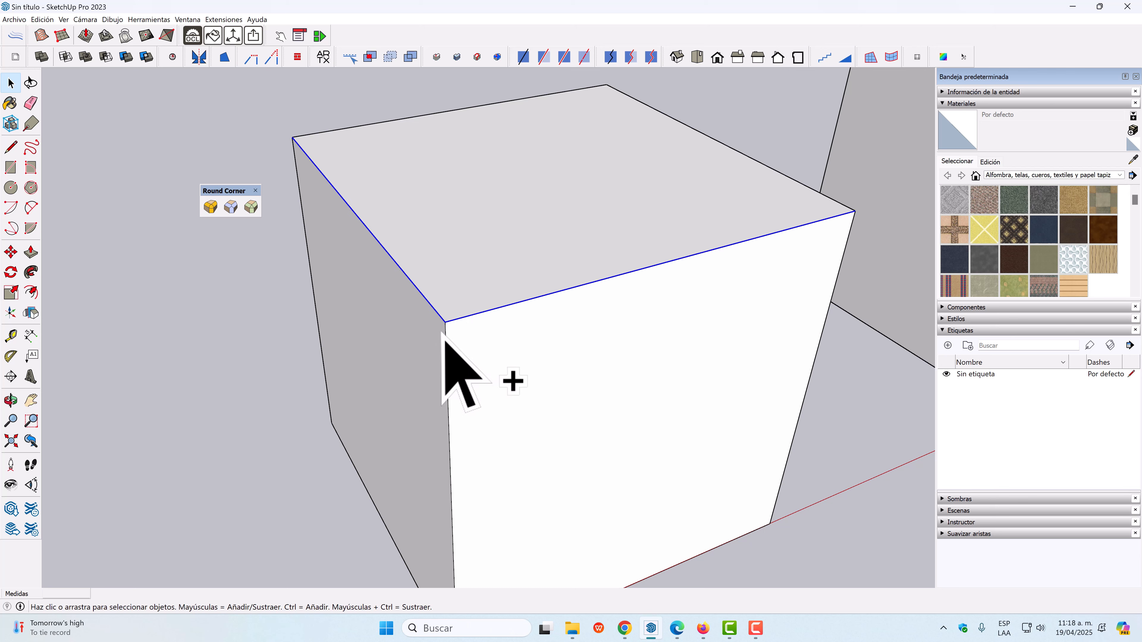
ctrl+click(448, 349)
middle_drag(510, 357, 472, 332)
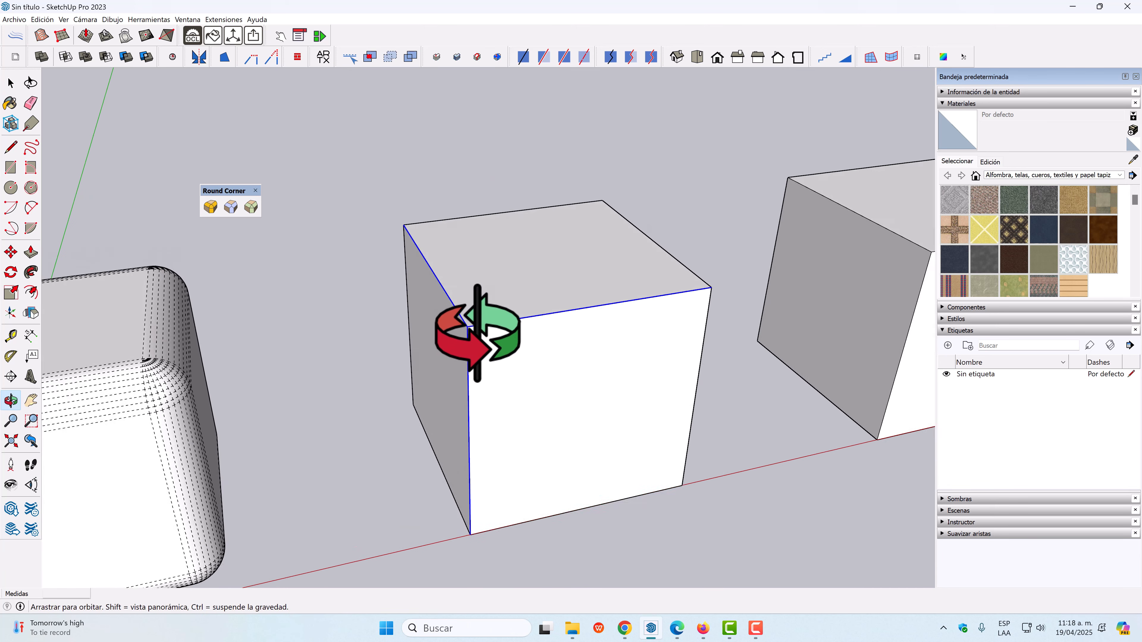
scroll(484, 369, up, 5)
middle_drag(484, 370, 481, 362)
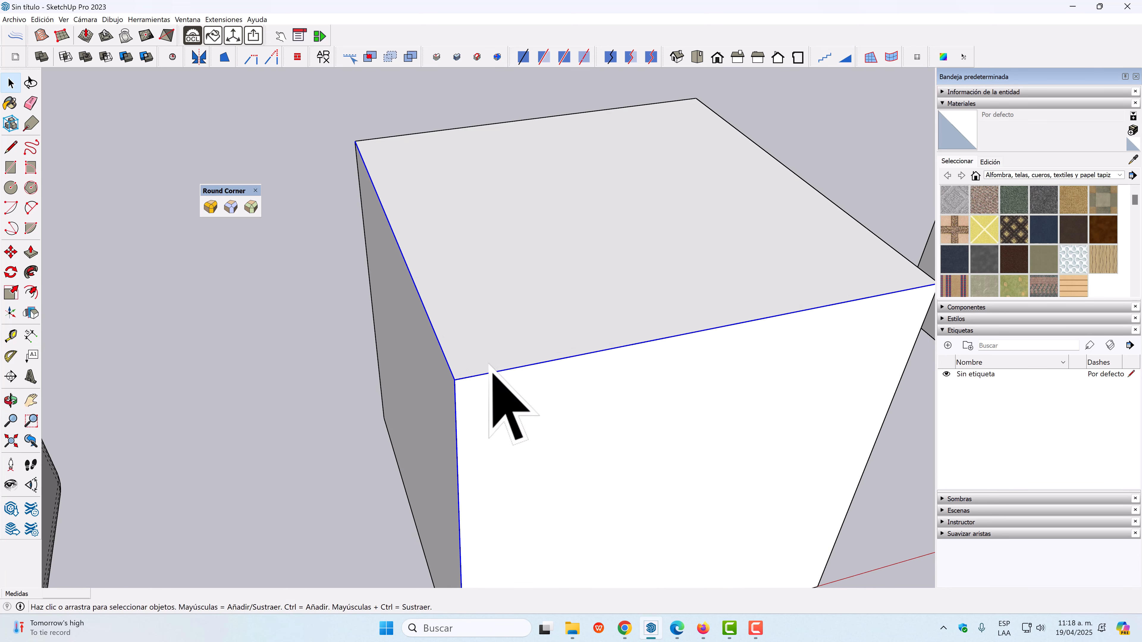
Round the three selected edges with Sharp Corner, using a 0.50 m offset and 12 segments.
click(231, 207)
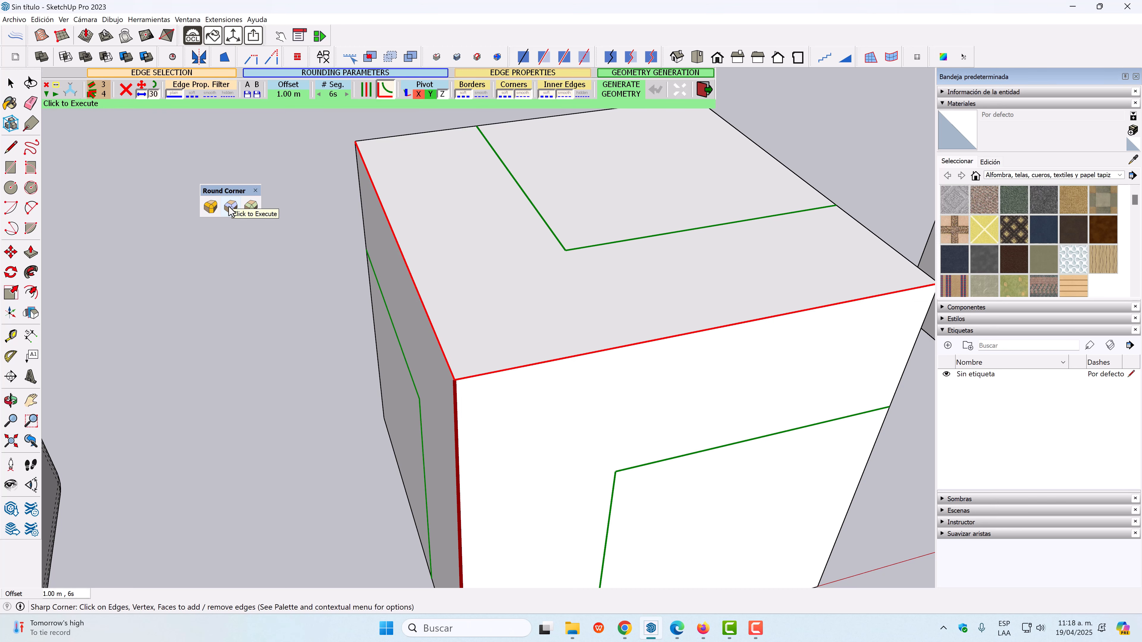
scroll(489, 321, down, 5)
middle_drag(482, 322, 519, 325)
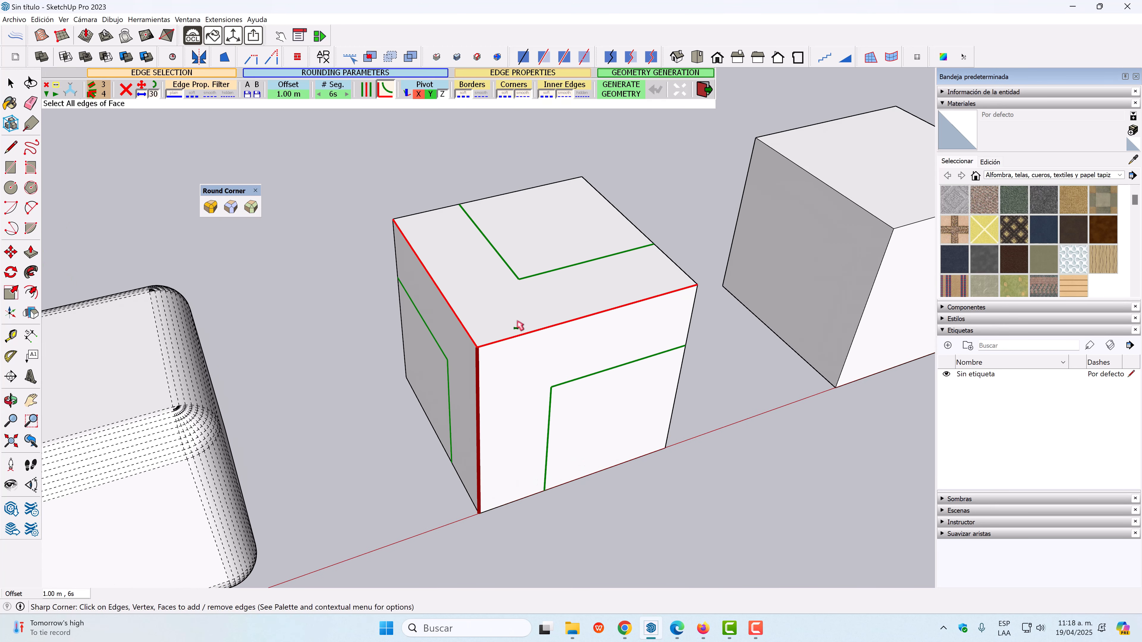
click(289, 89)
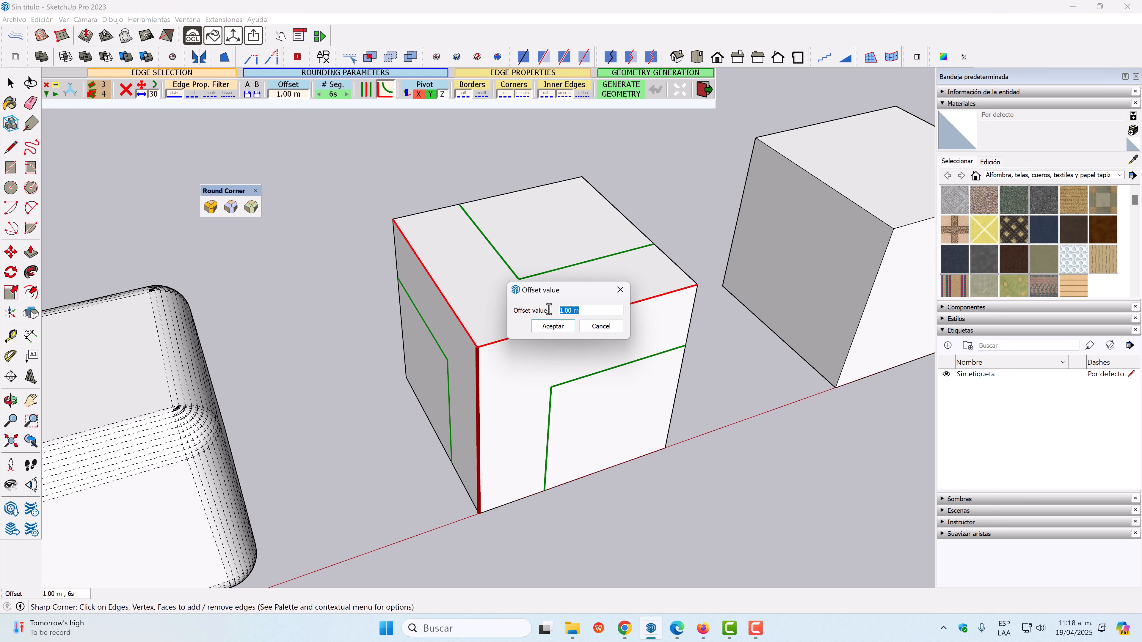
click(554, 328)
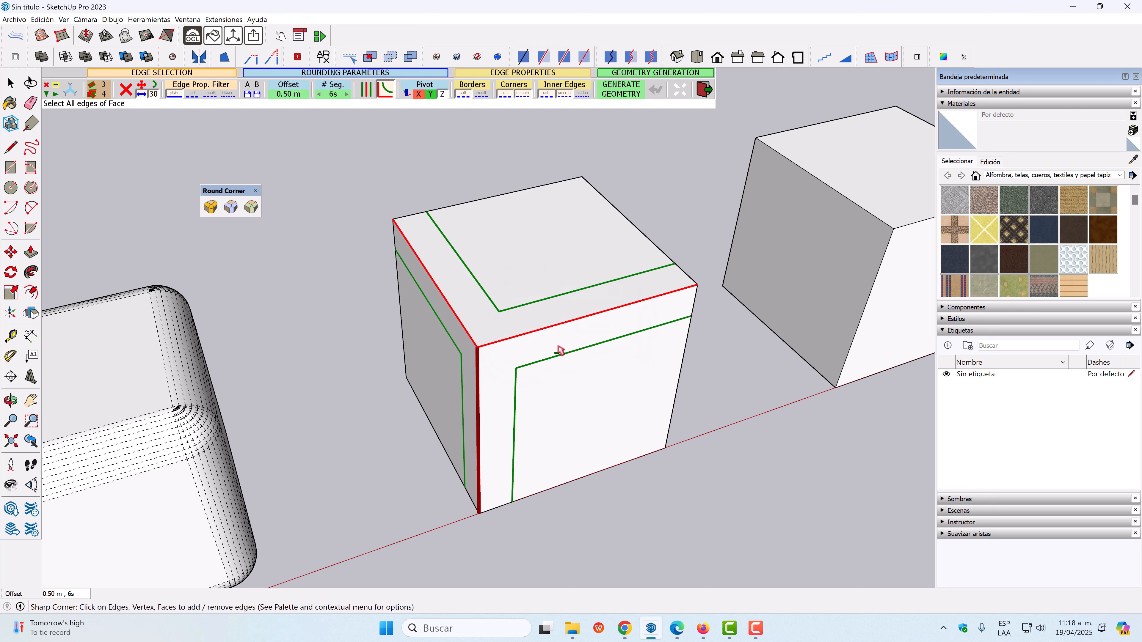
click(333, 94)
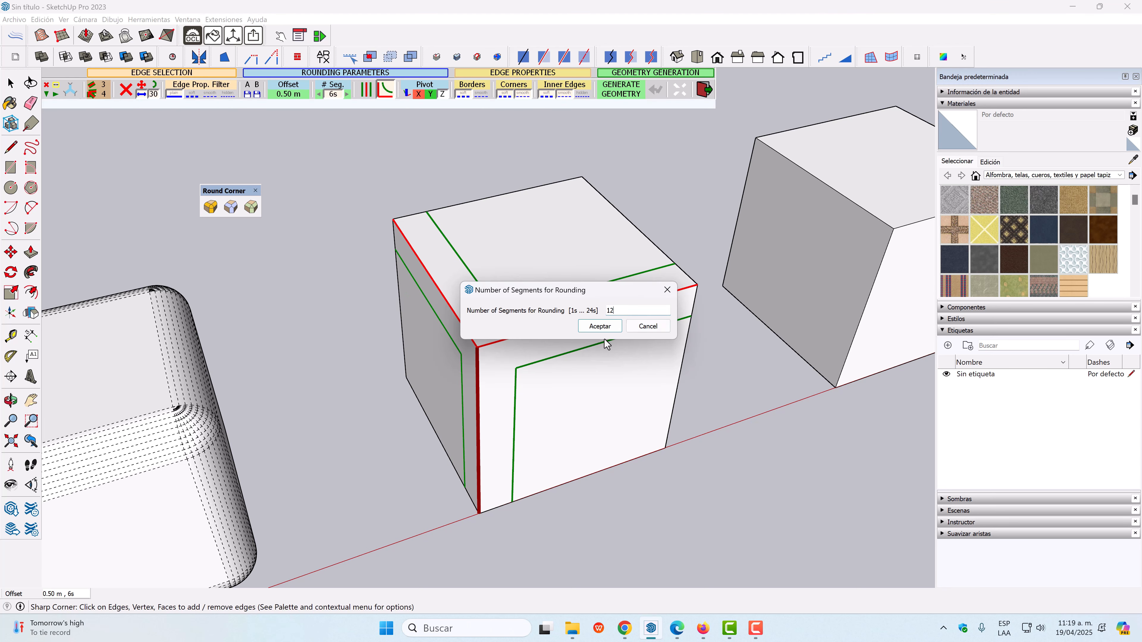
click(601, 327)
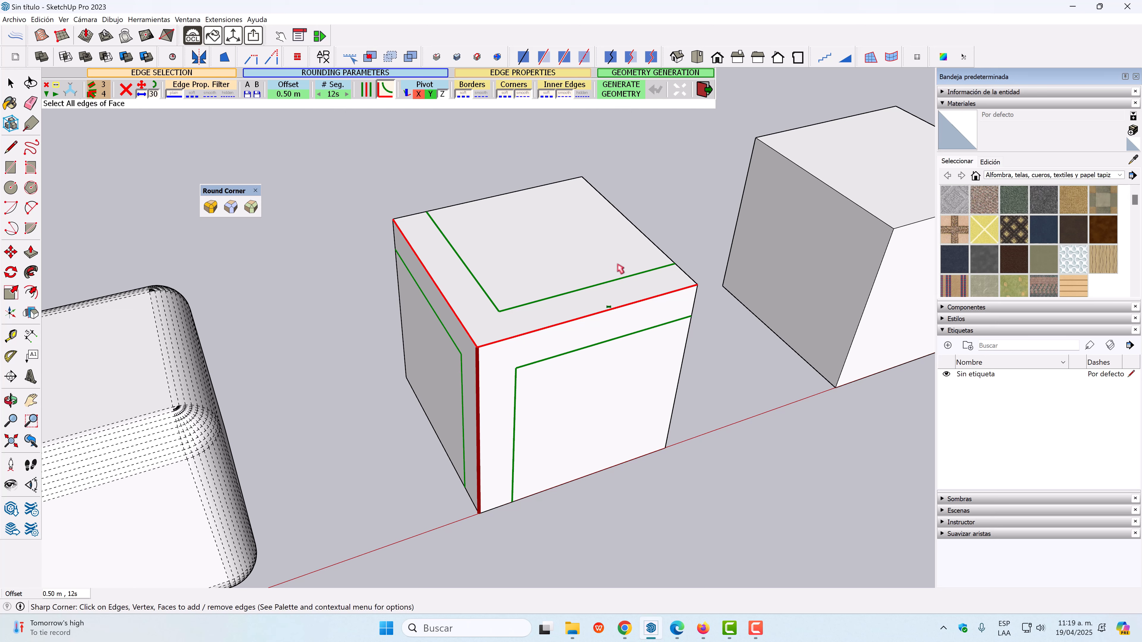
click(612, 94)
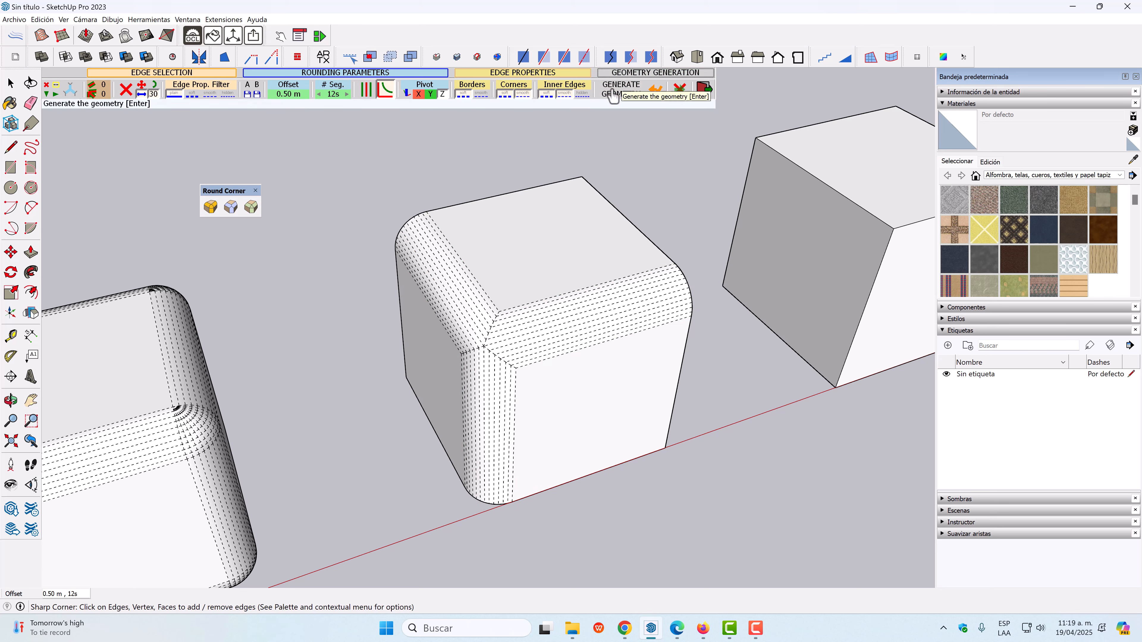
Compare the sharp corner of the middle cube with the rounded corner of the cube at the origin.
middle_drag(550, 409, 446, 320)
scroll(459, 323, up, 2)
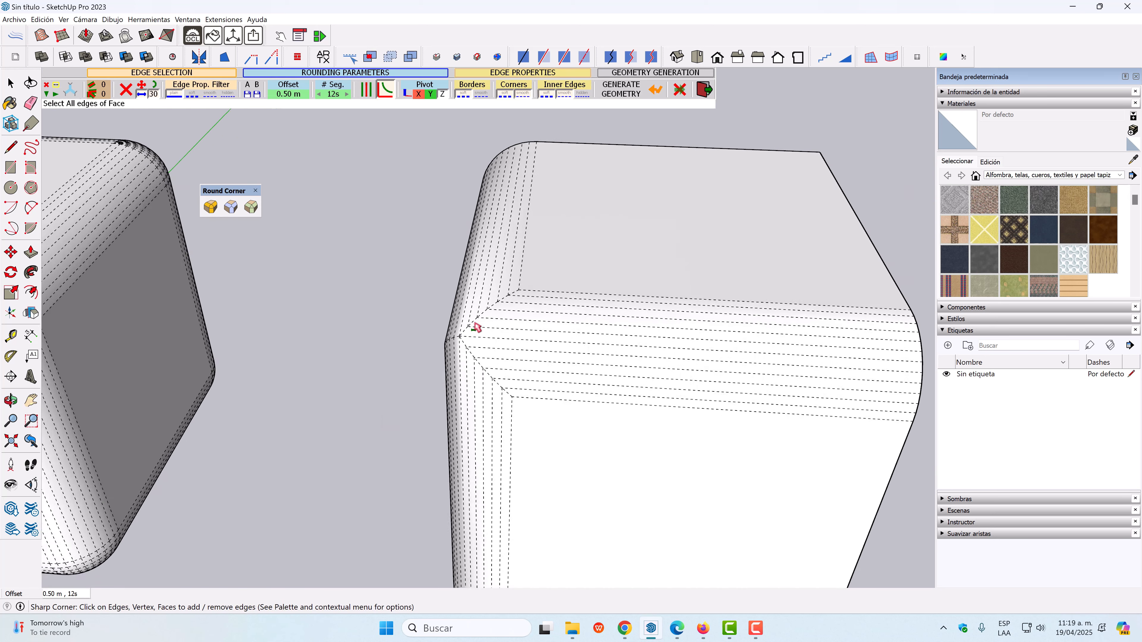
scroll(474, 342, down, 4)
scroll(172, 316, up, 5)
scroll(180, 311, up, 1)
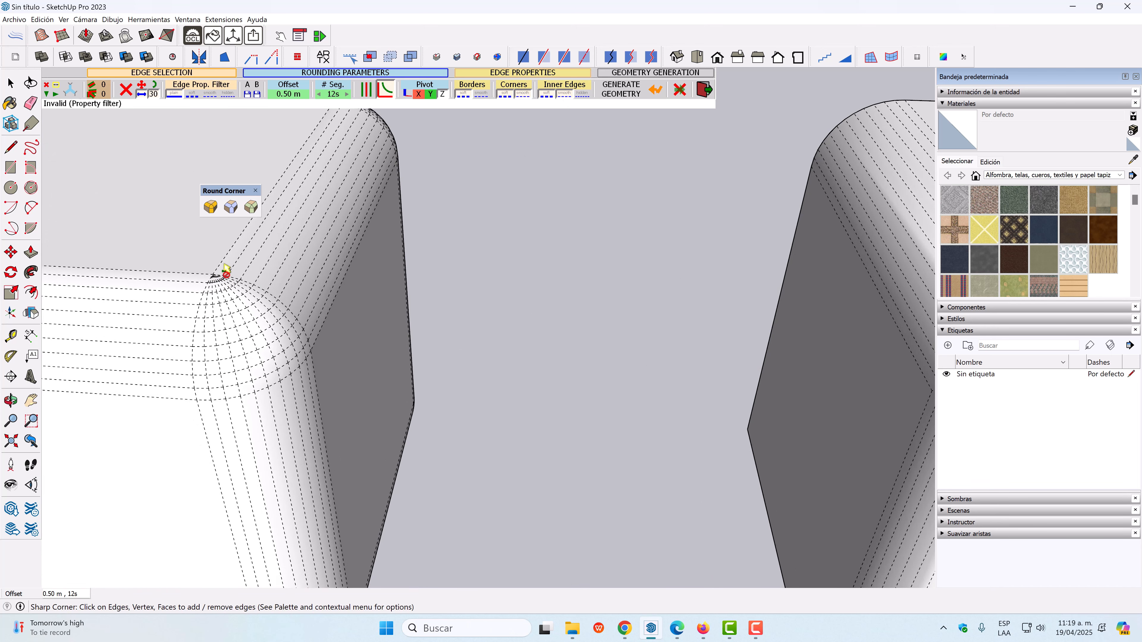
scroll(204, 313, down, 6)
scroll(445, 337, up, 3)
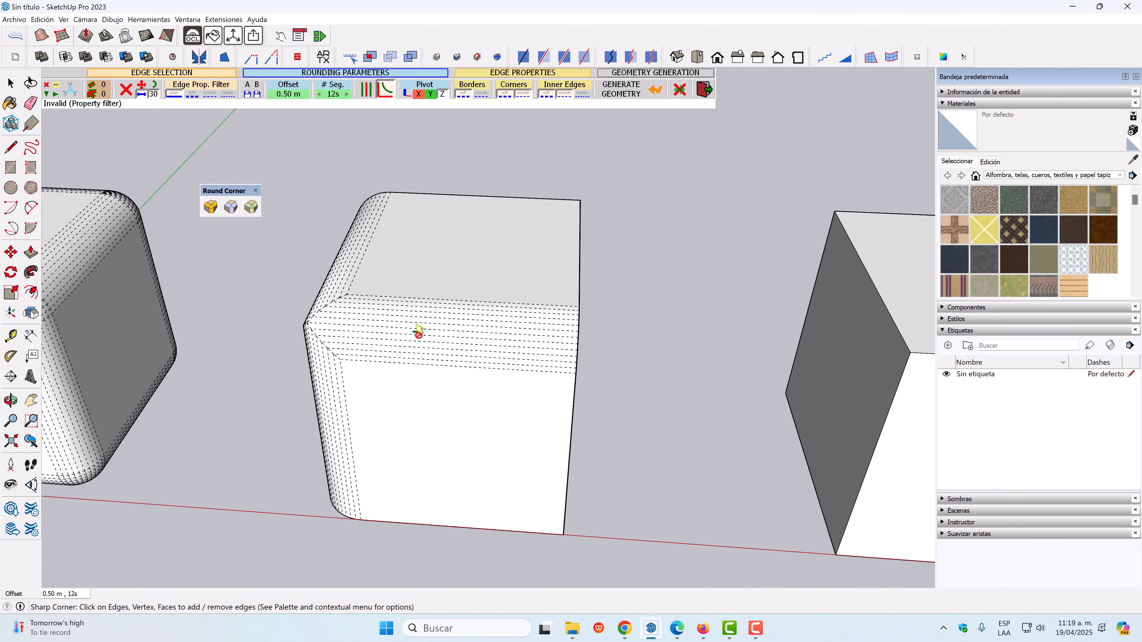
middle_drag(420, 327, 447, 352)
Bevel the top front edge of the third cube with a 0.30 m offset.
scroll(372, 352, up, 5)
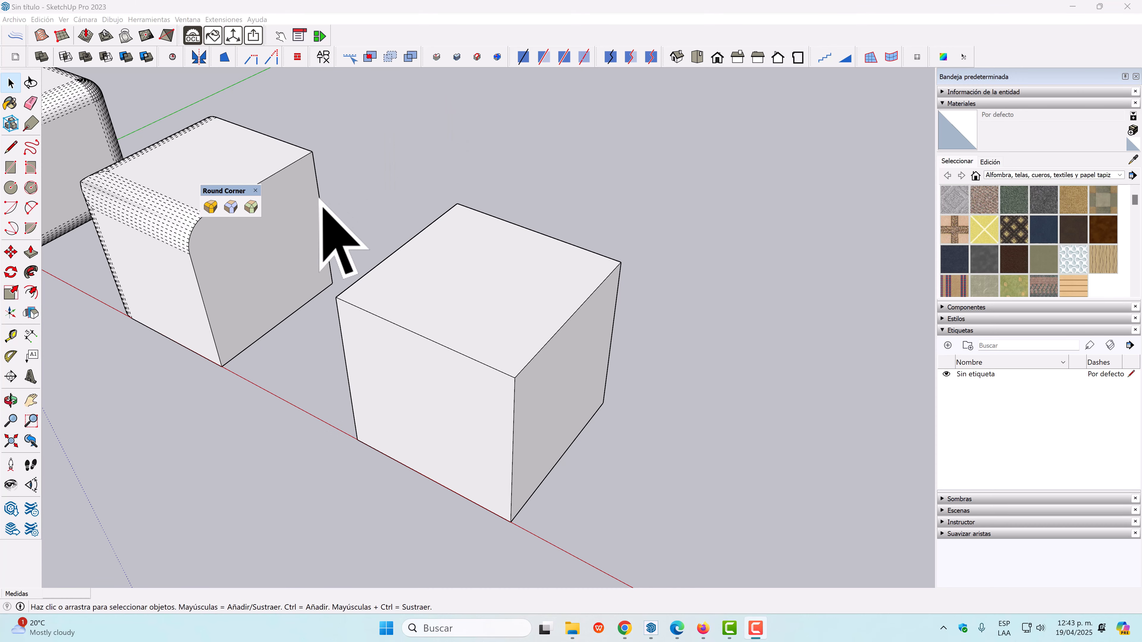
click(407, 331)
middle_drag(407, 331, 314, 225)
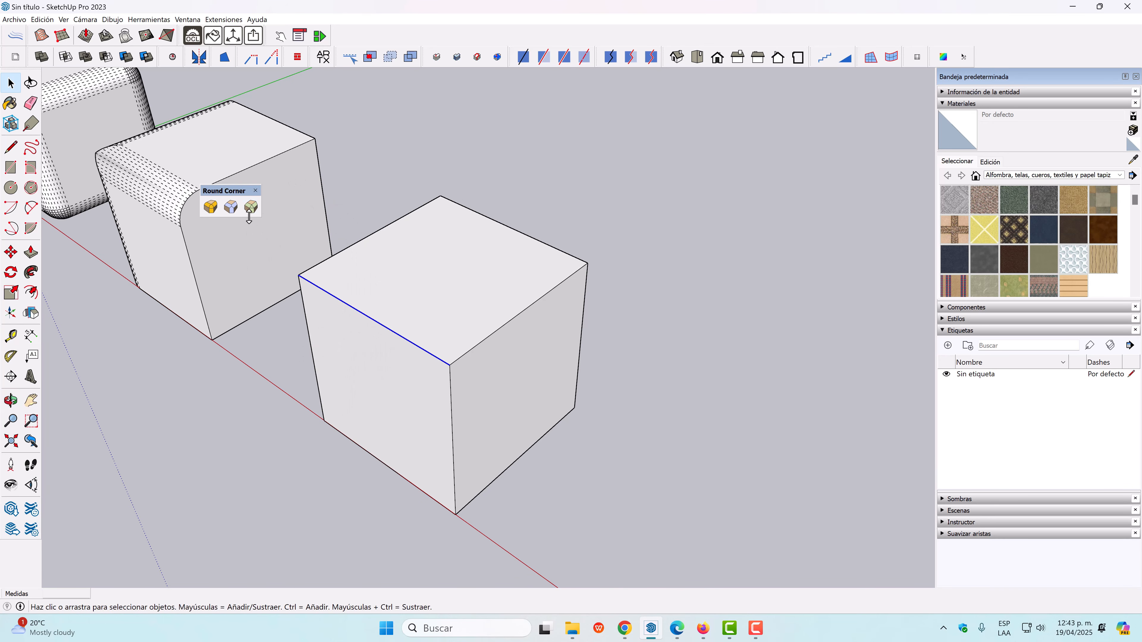
click(251, 208)
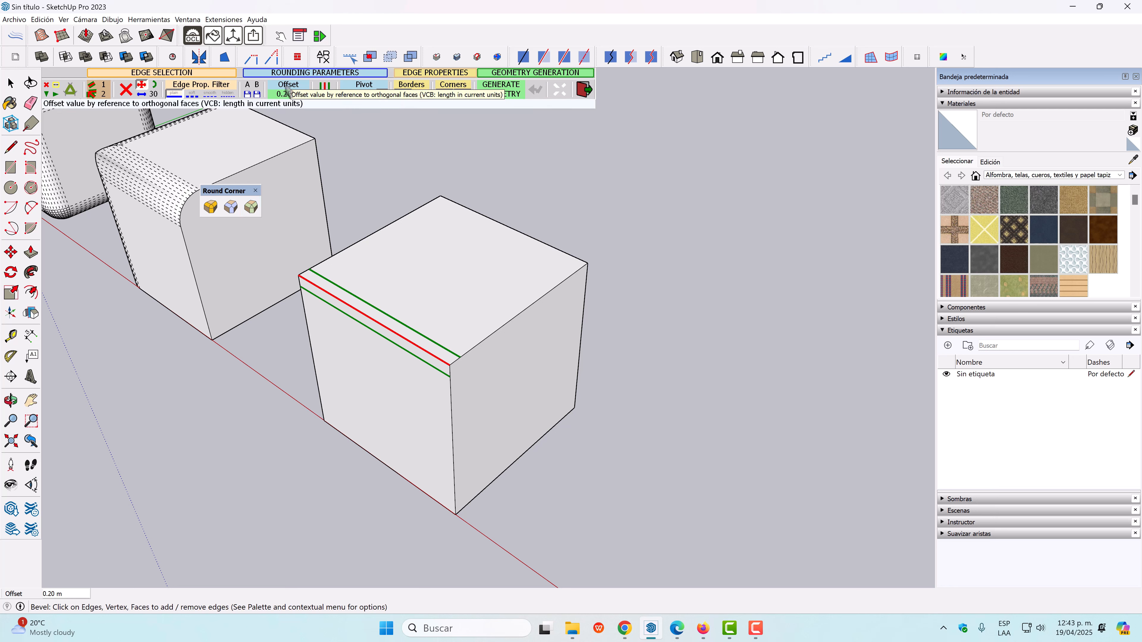
click(279, 95)
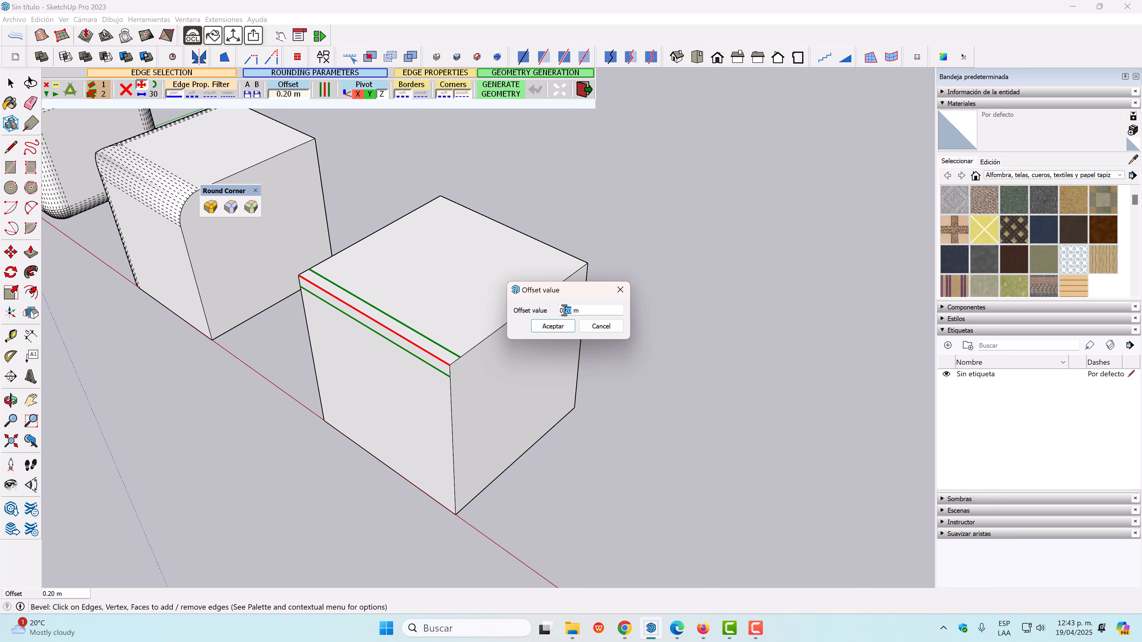
text(30)
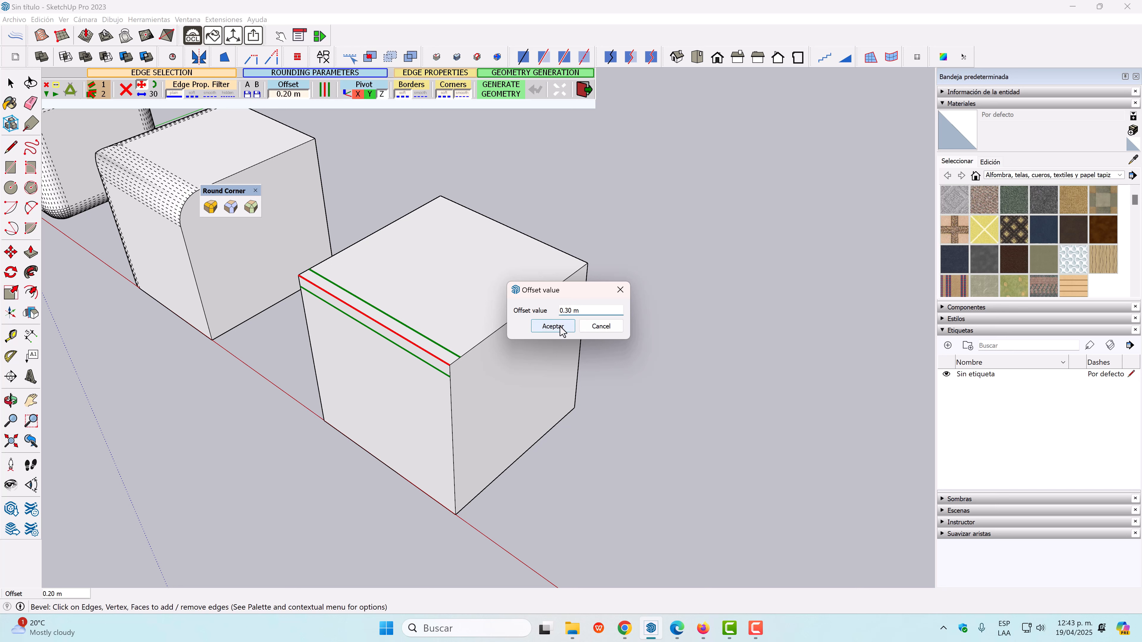
click(554, 327)
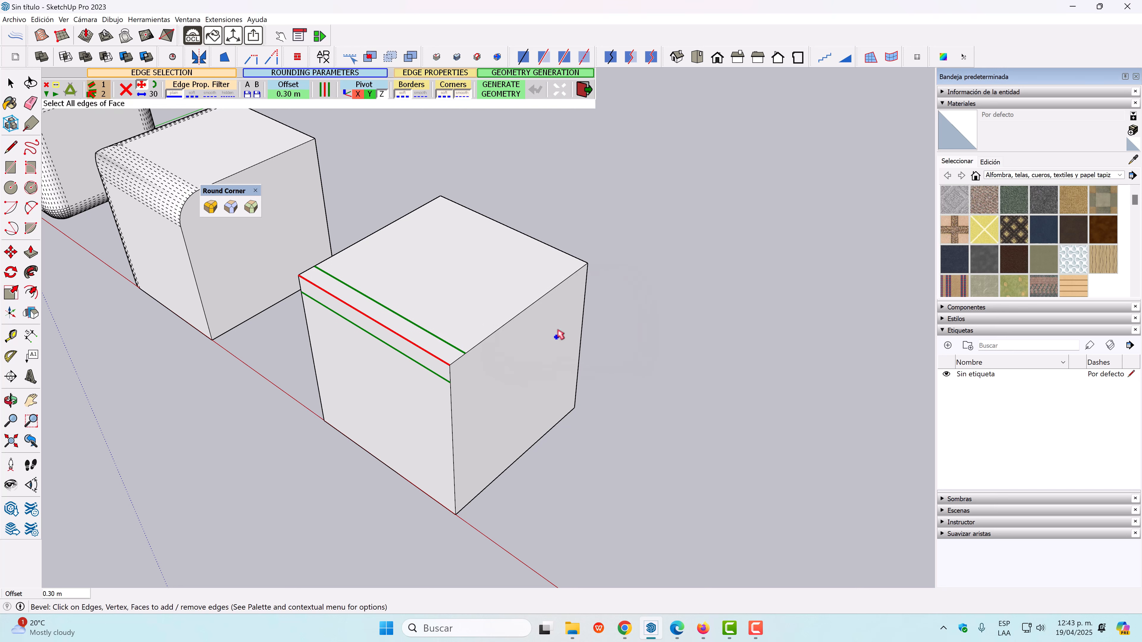
click(499, 95)
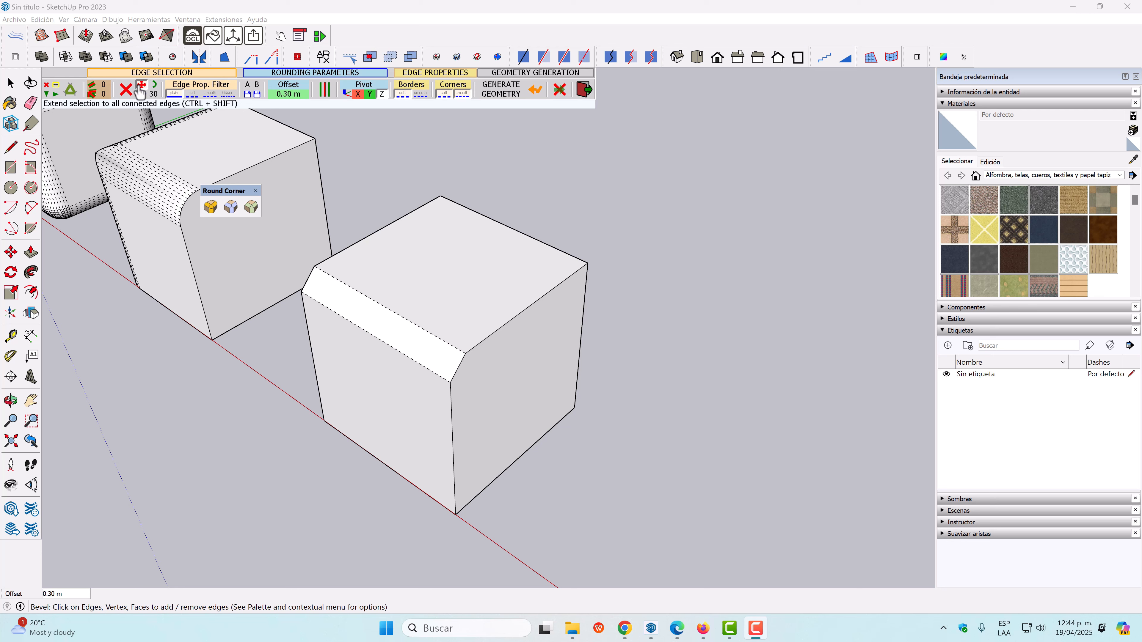
Bevel the remaining edges around the third cube's top and front faces with the same 0.30 m offset.
click(451, 259)
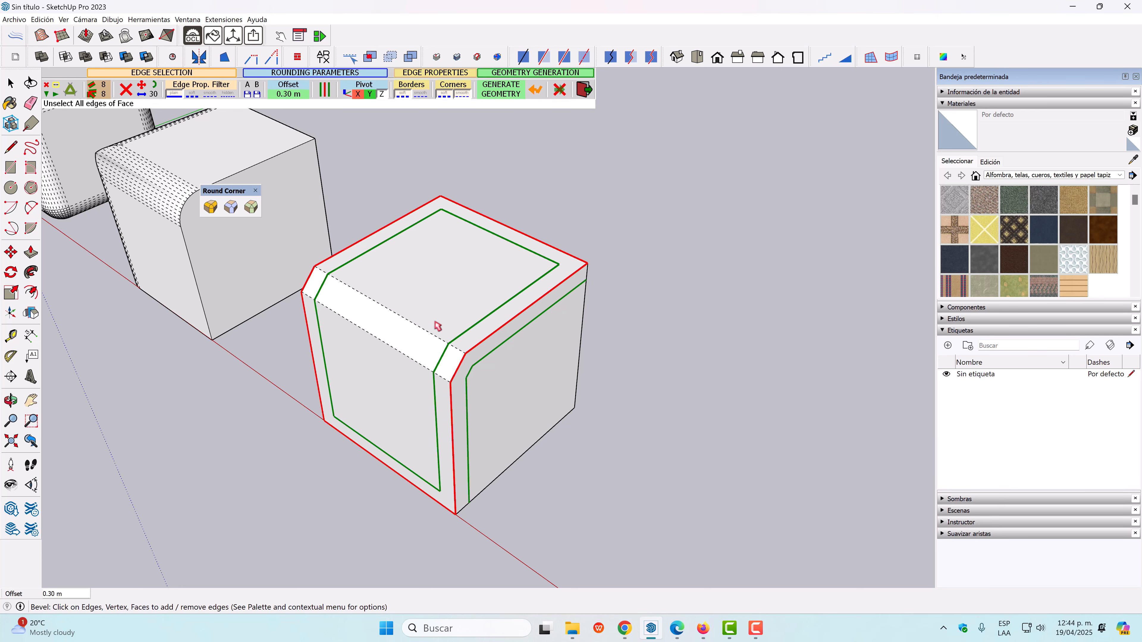
middle_drag(438, 327, 412, 265)
click(492, 91)
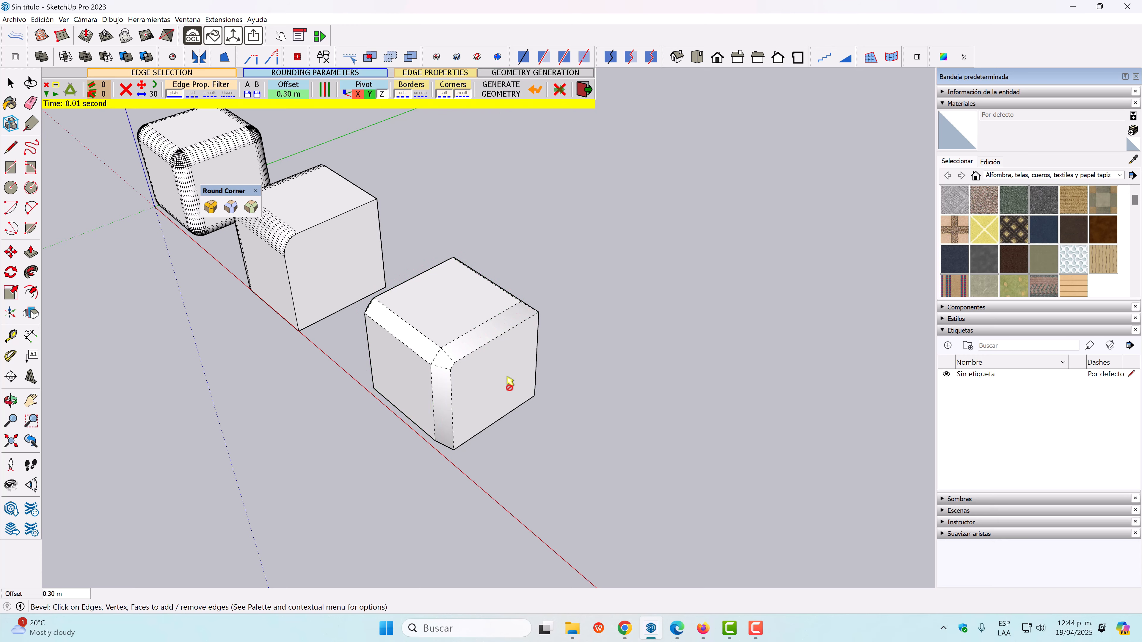
Inspect the bevelled cube and compare it with the rounded and sharp-cornered cubes.
middle_drag(510, 383, 434, 306)
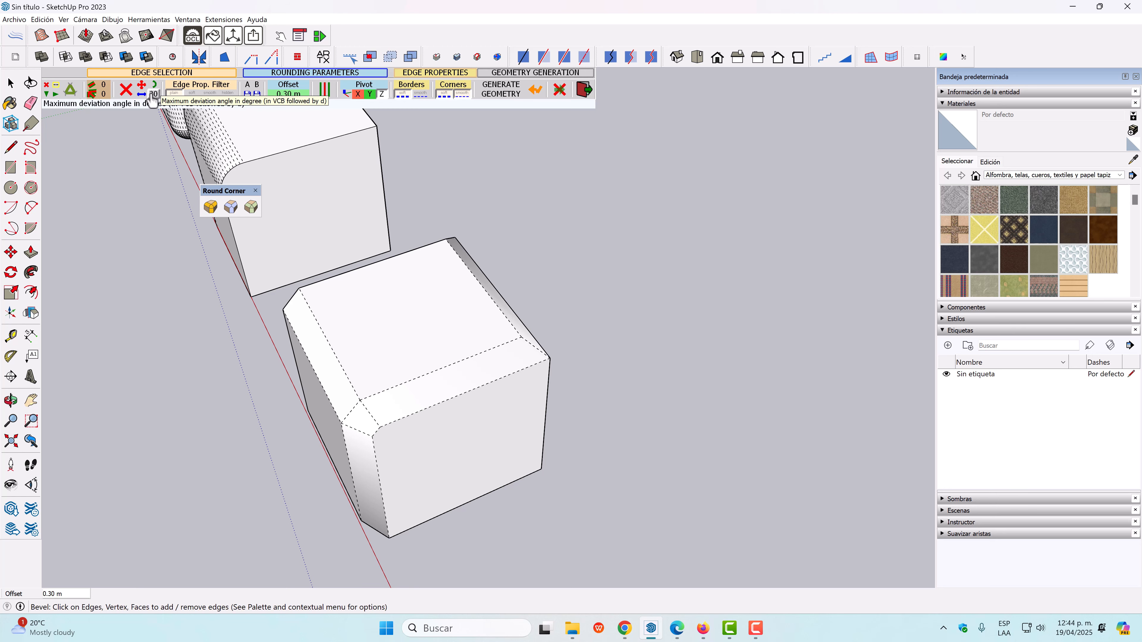
middle_drag(494, 369, 441, 273)
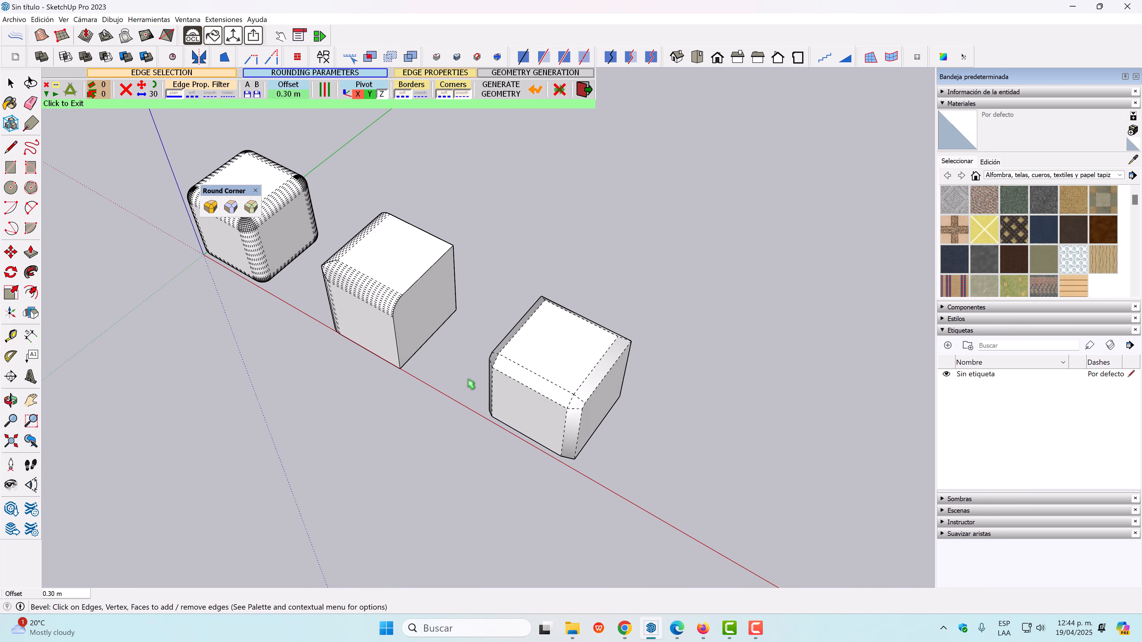
scroll(462, 364, up, 5)
scroll(462, 363, down, 6)
scroll(447, 280, up, 2)
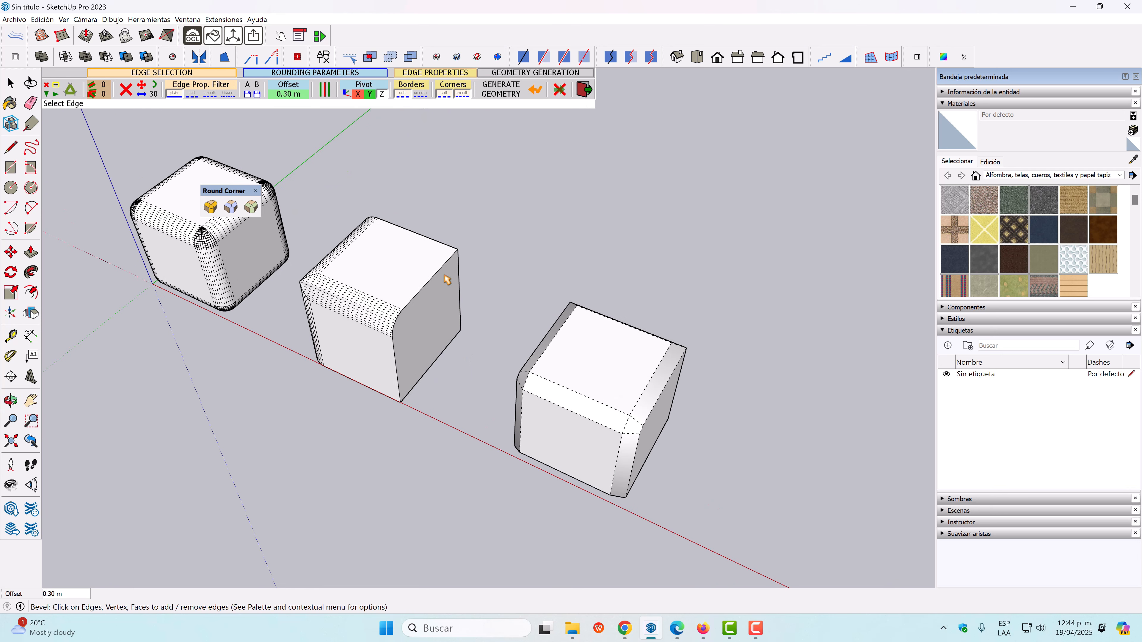